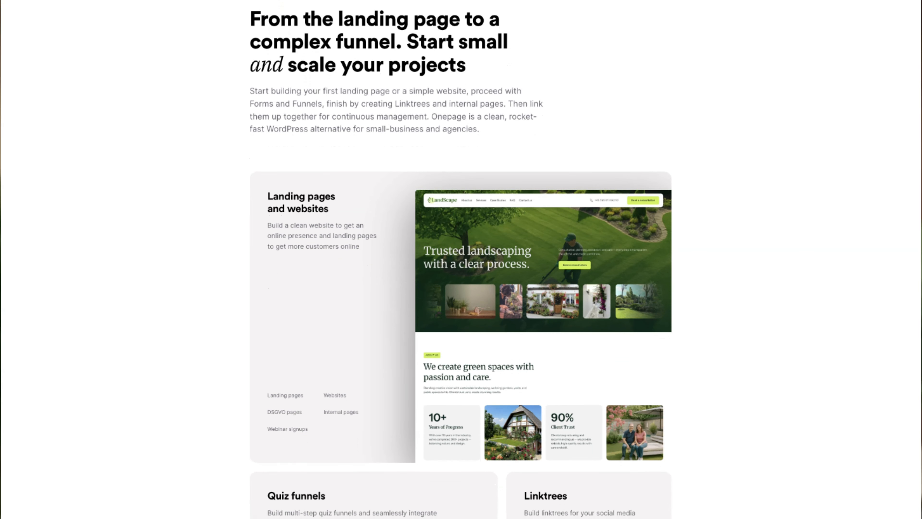
scroll(462, 259, down, 3)
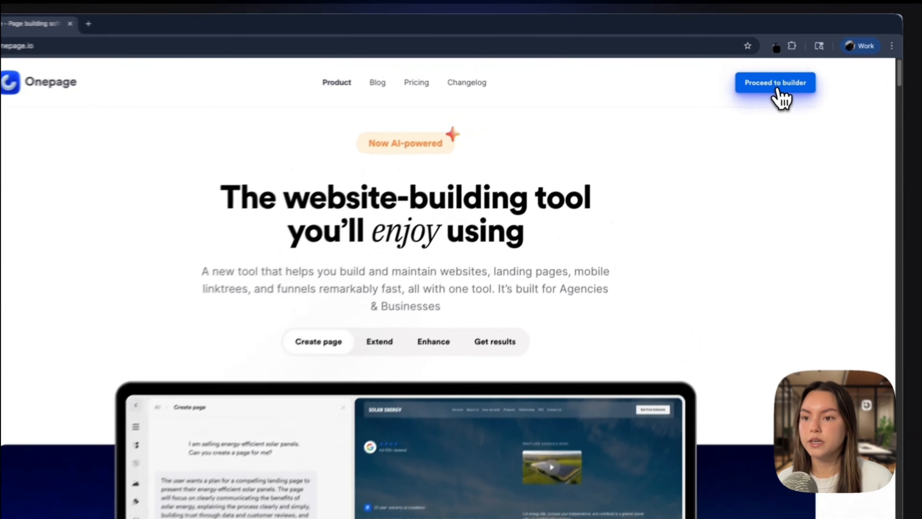
Step: Open the Onepage page builder from the product website
click(767, 74)
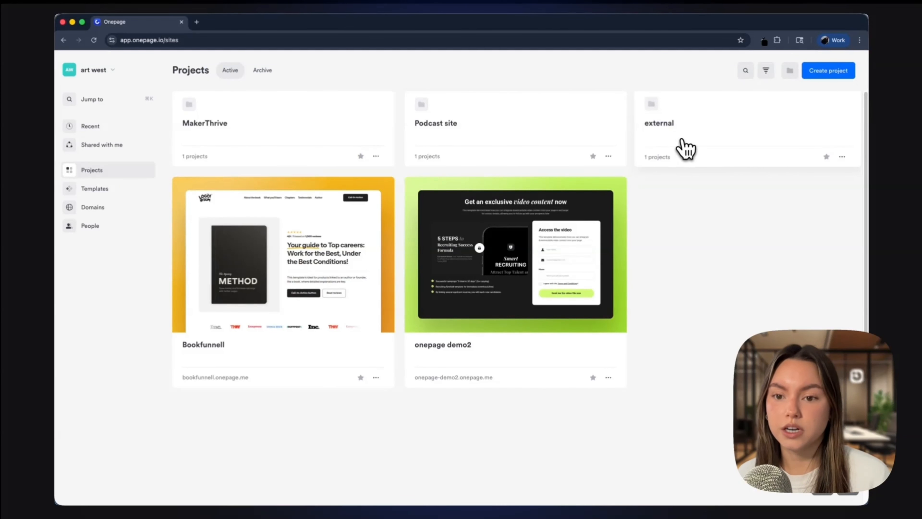
Step: Review the account's Profile, Appearance and Billing settings, then close the settings
click(106, 73)
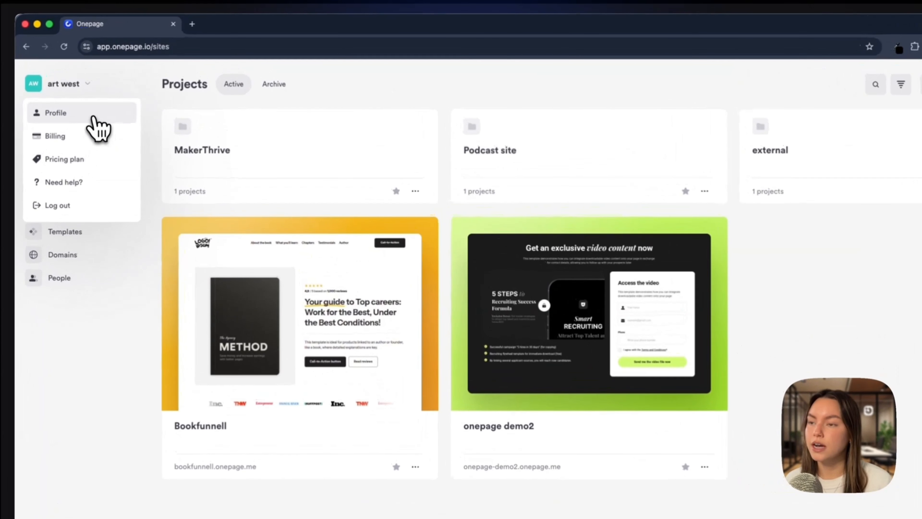
click(95, 122)
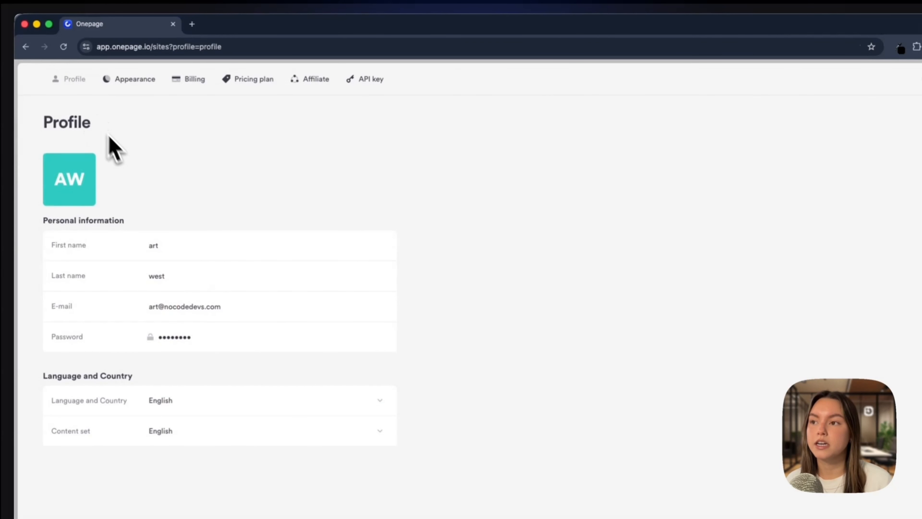
click(136, 82)
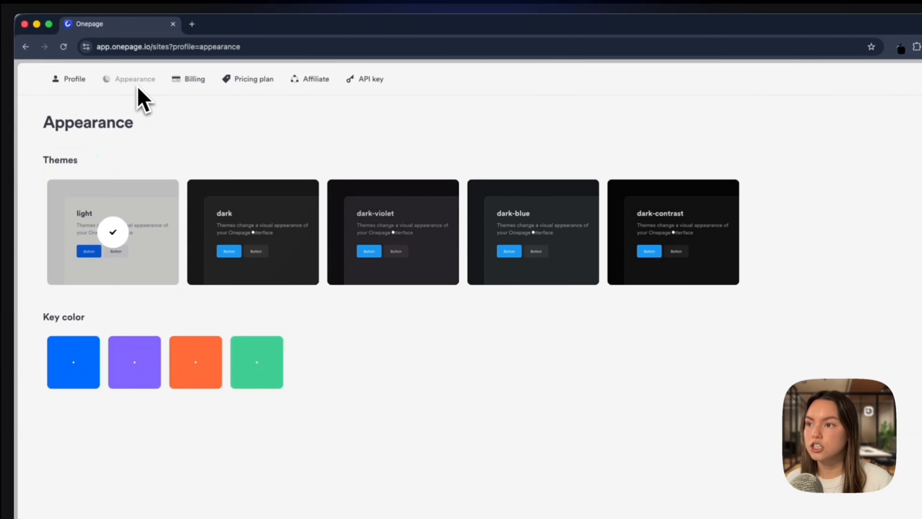
click(193, 82)
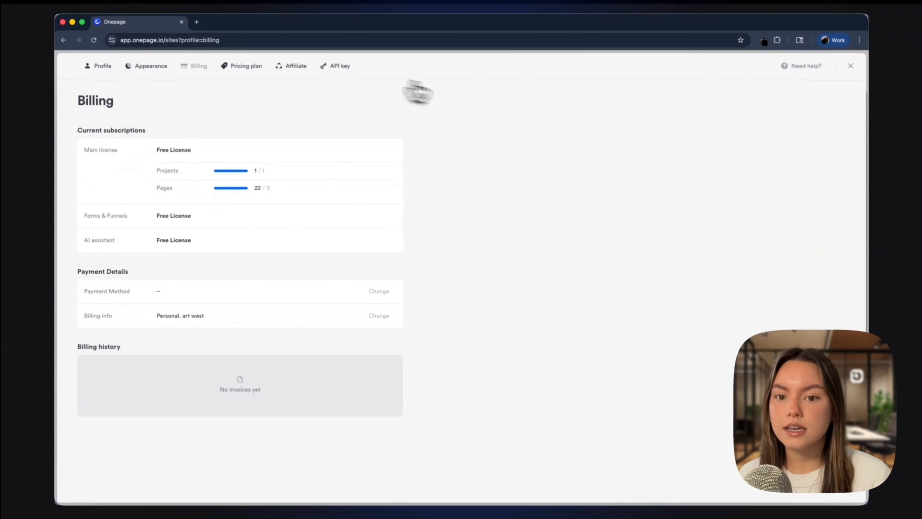
click(851, 67)
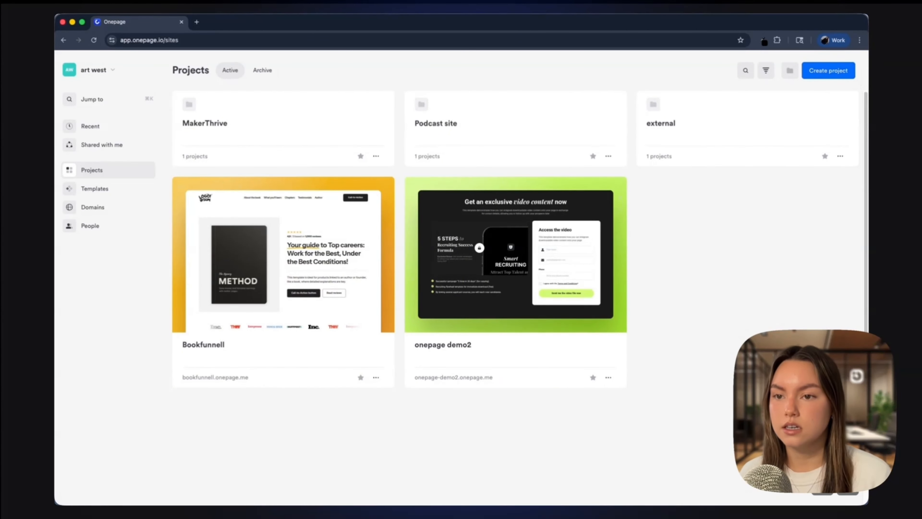
Step: Start a new project and open the Cafe template with the German baking homepage from the gallery
click(828, 90)
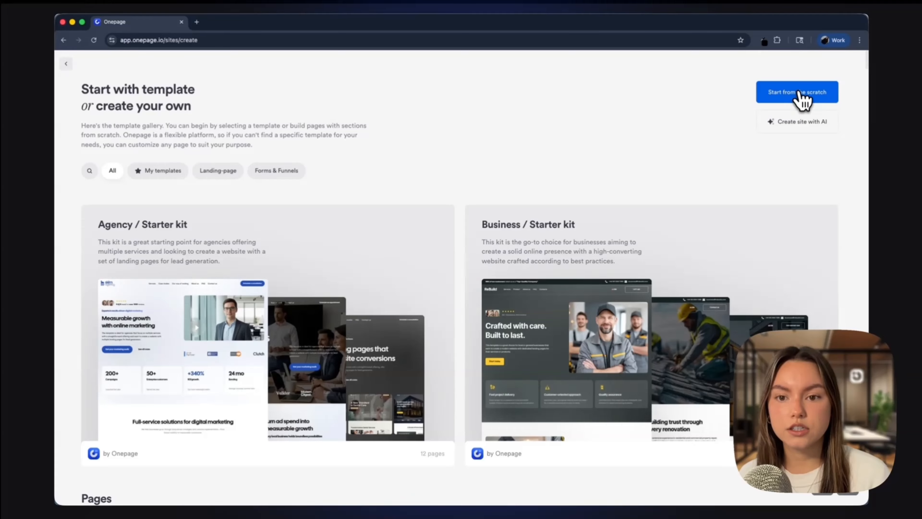
scroll(399, 226, down, 10)
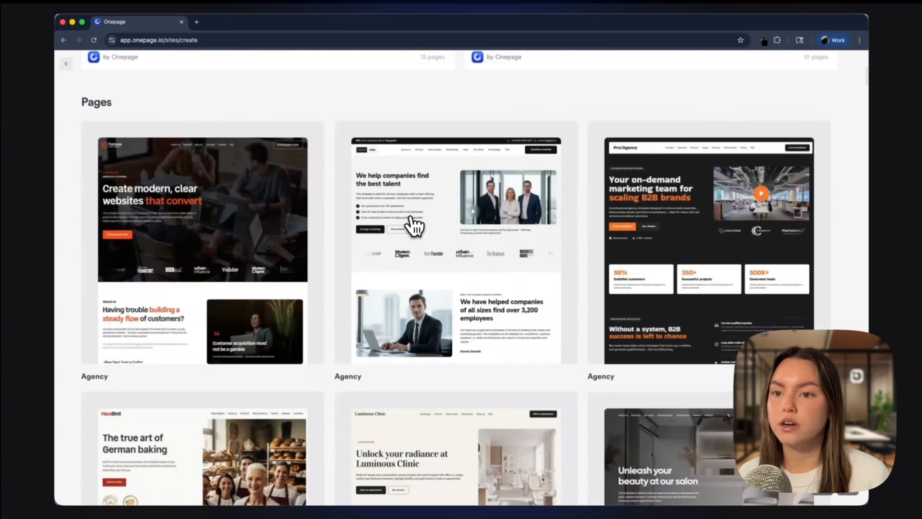
scroll(414, 225, down, 1)
scroll(415, 226, up, 10)
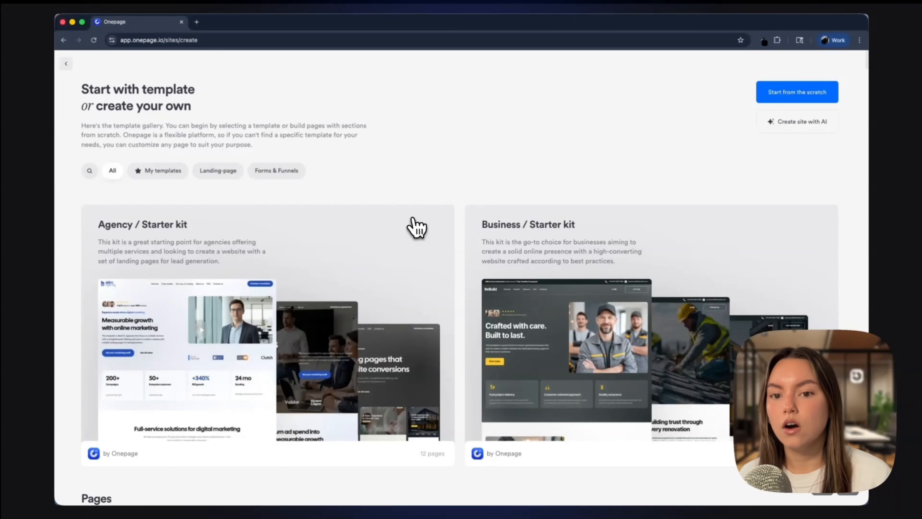
scroll(417, 227, down, 10)
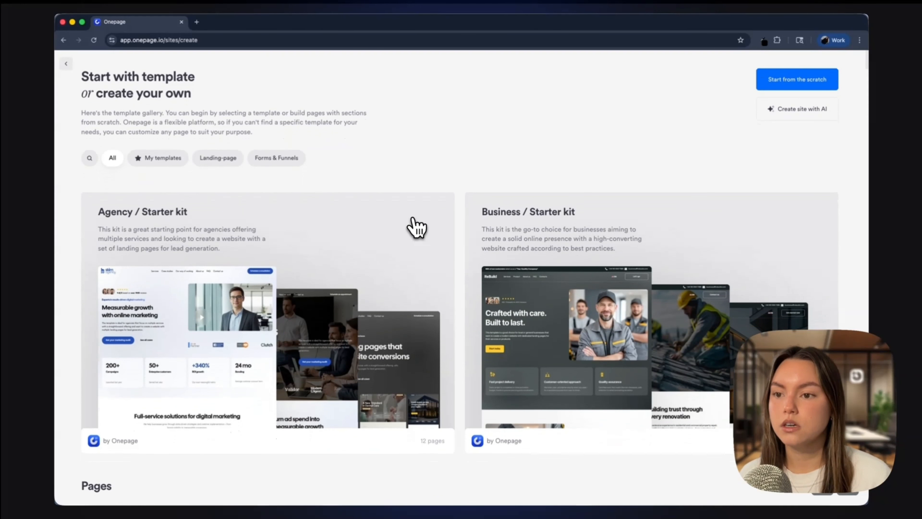
scroll(418, 227, down, 7)
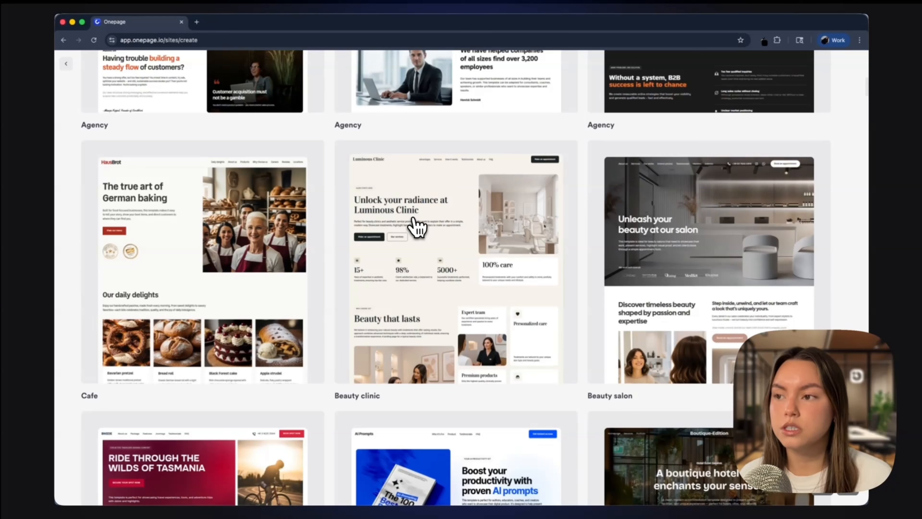
click(202, 295)
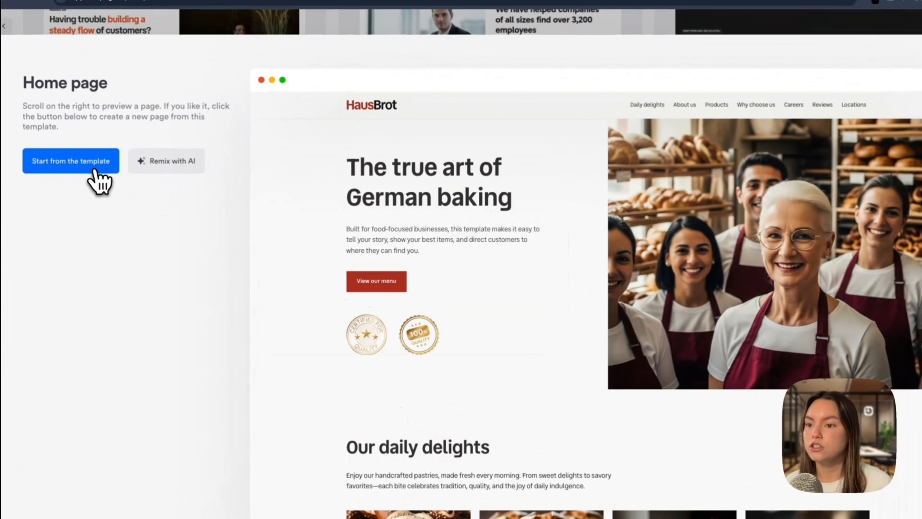
Step: Create a project named Cafe Homepage from the Cafe template
click(122, 174)
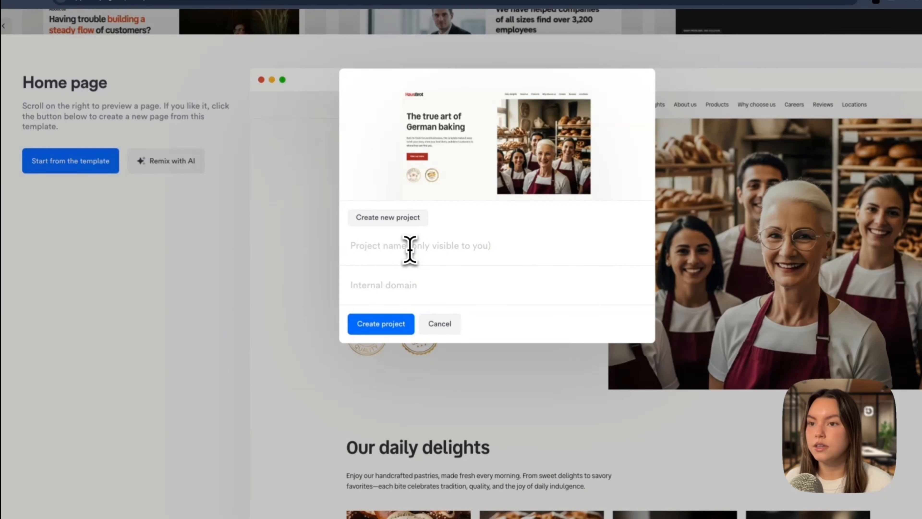
text(Cofe)
key(BackSpace)
key(BackSpace)
text(afe Homepage)
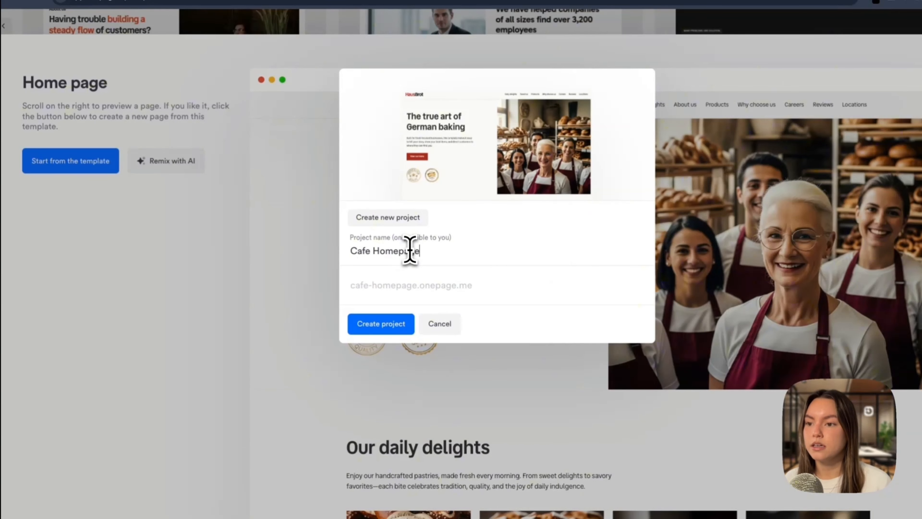
click(384, 331)
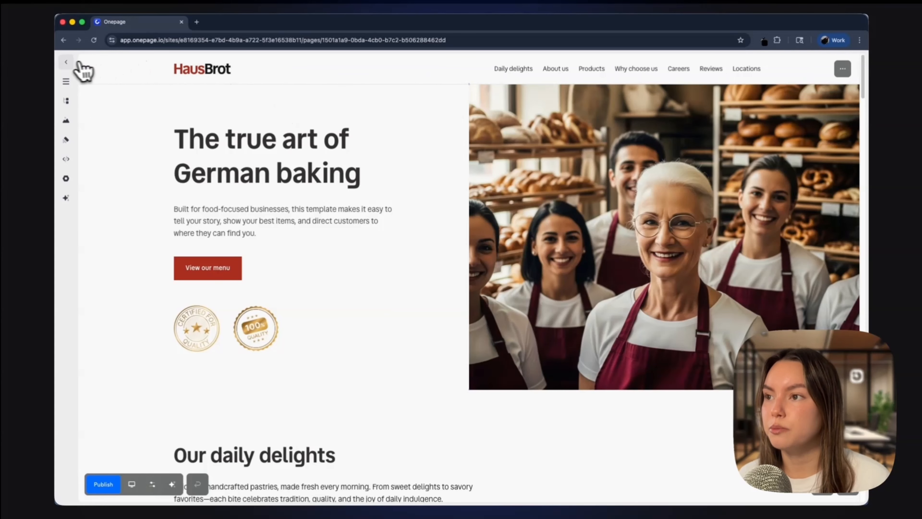
Step: Return to the project's pages and open the Multi-step. Contact (essential) template under Forms & Funnels
click(66, 63)
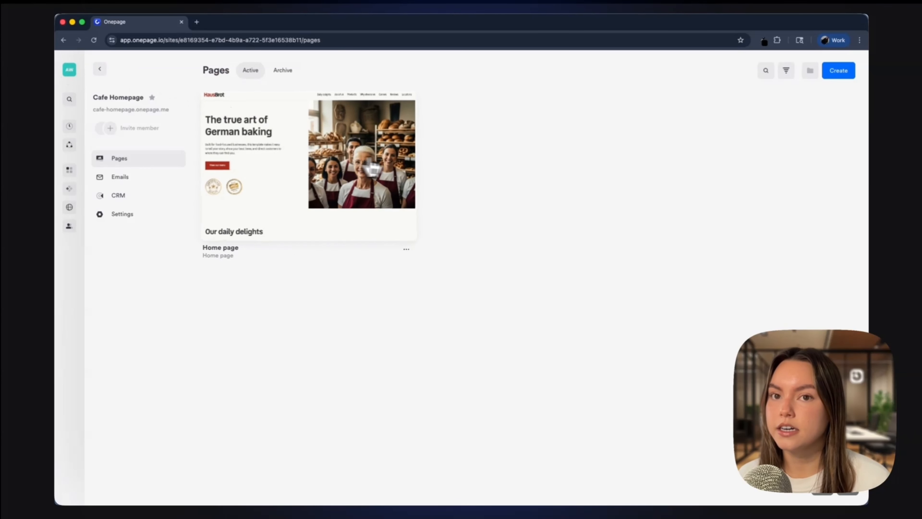
click(854, 89)
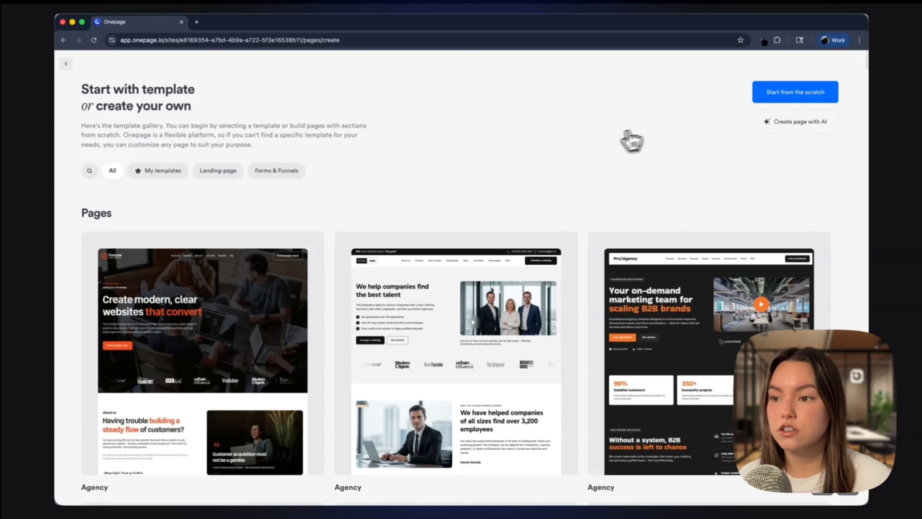
scroll(582, 147, down, 15)
scroll(582, 148, up, 15)
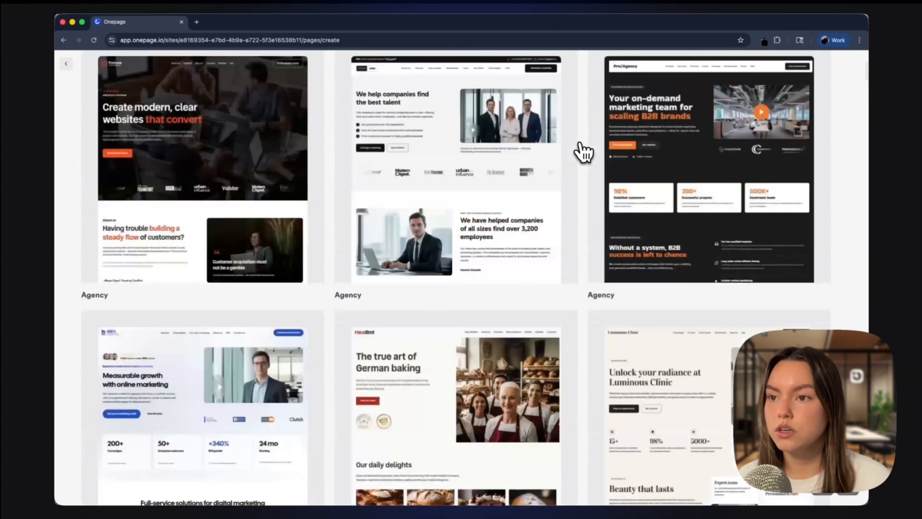
click(274, 172)
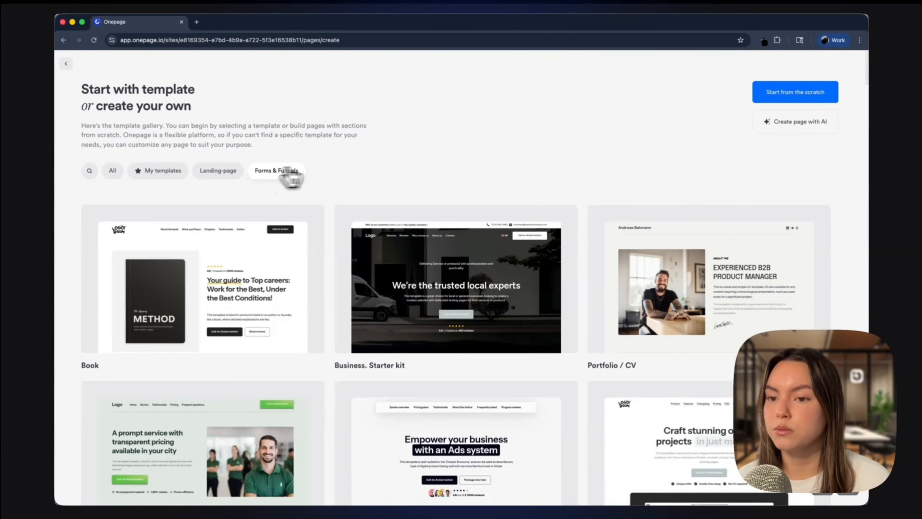
scroll(310, 218, down, 2)
scroll(311, 218, down, 10)
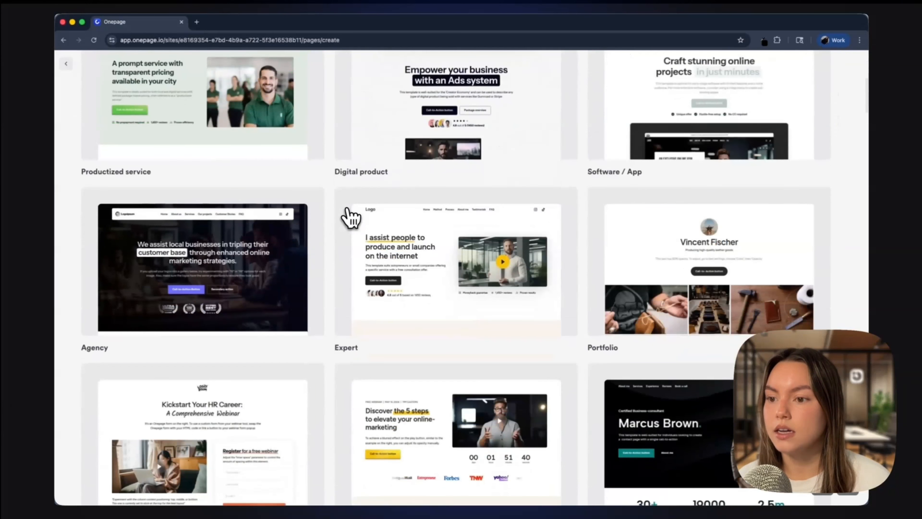
click(454, 301)
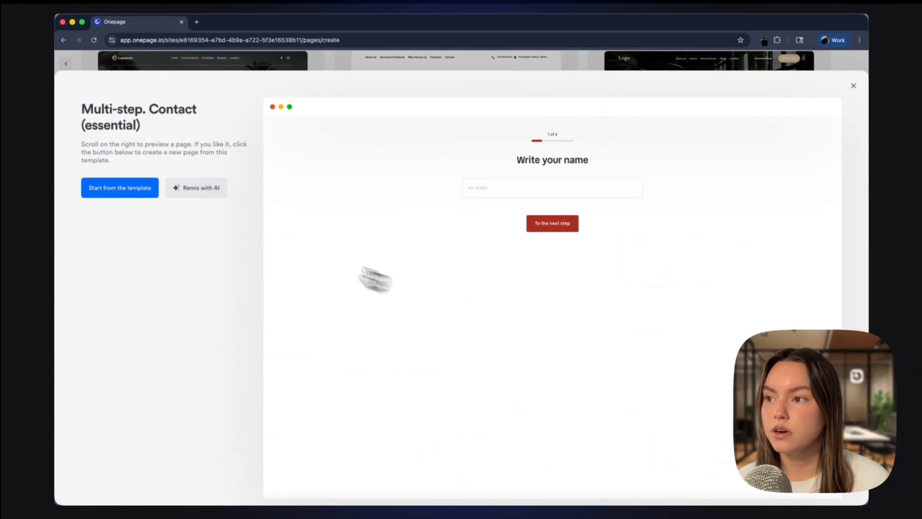
Step: Create a page named contact us from the multi-step contact template
click(100, 190)
text(contact us)
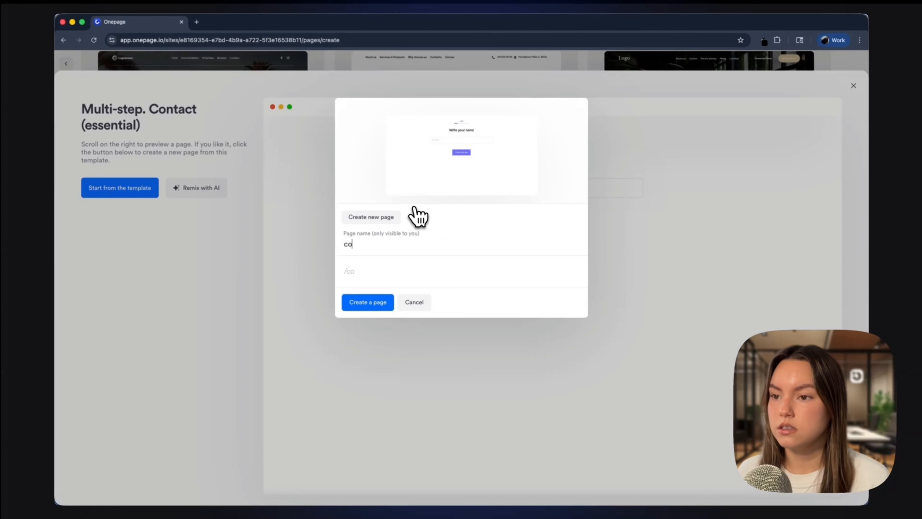
click(367, 302)
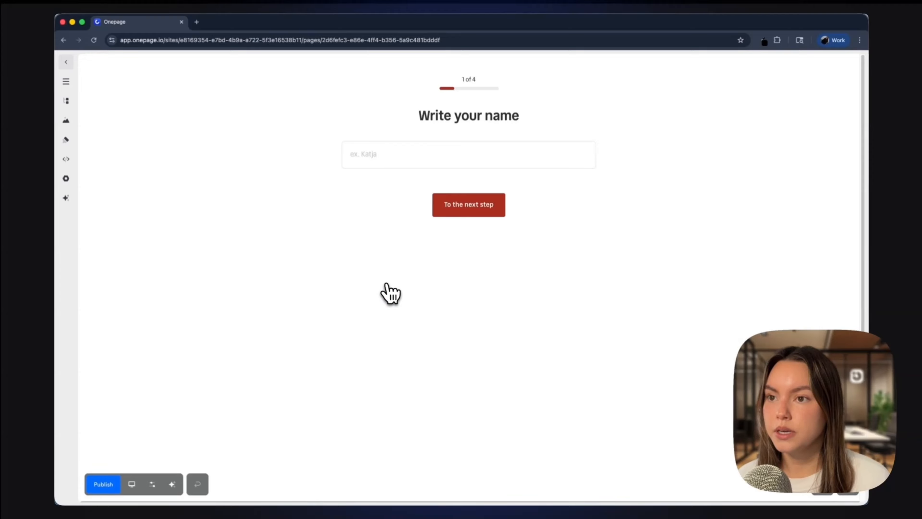
Step: Back in the pages list, add a new page named legal from the Legal document template
click(69, 68)
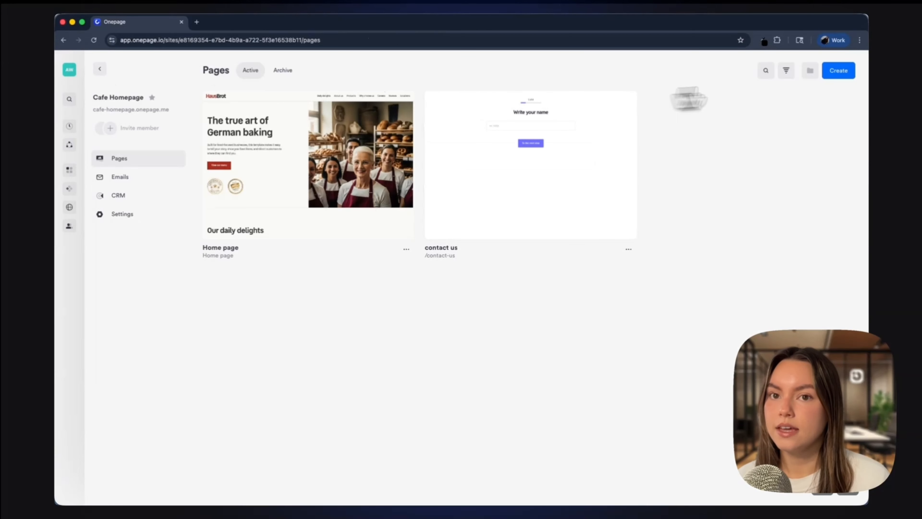
click(840, 75)
scroll(472, 277, down, 20)
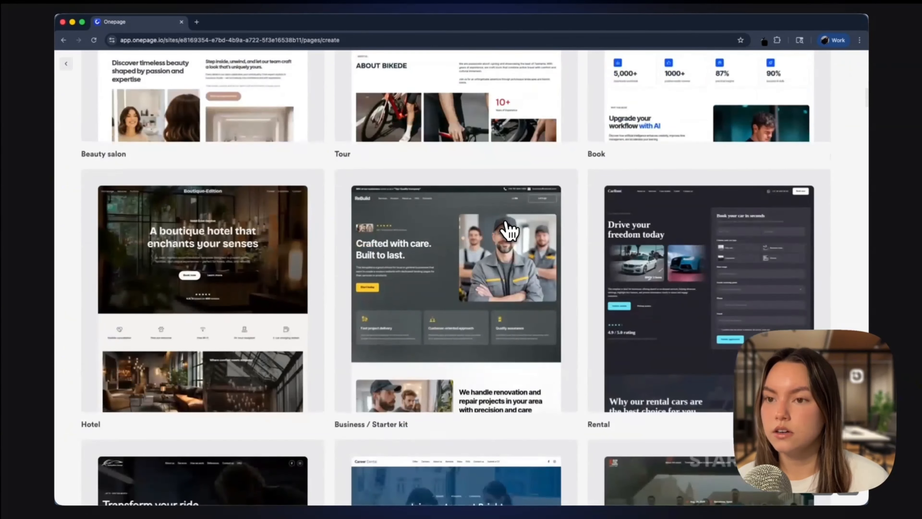
scroll(510, 231, down, 20)
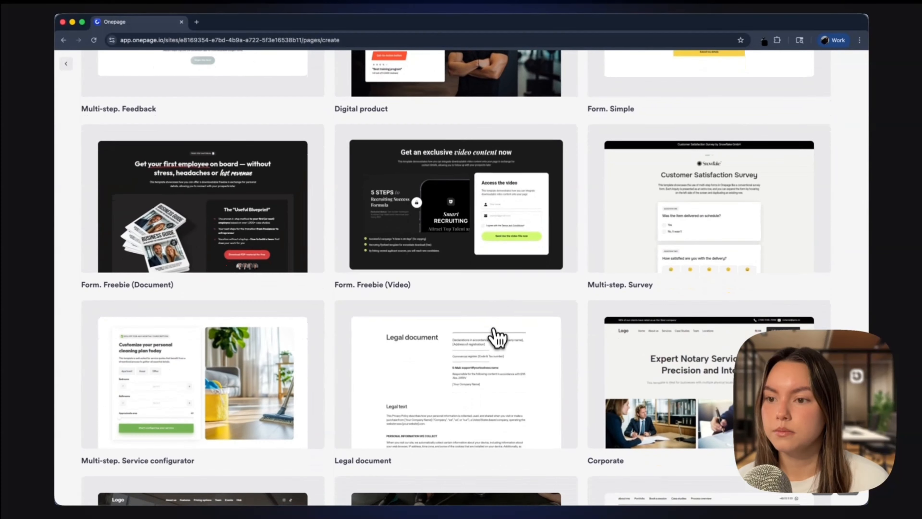
click(495, 339)
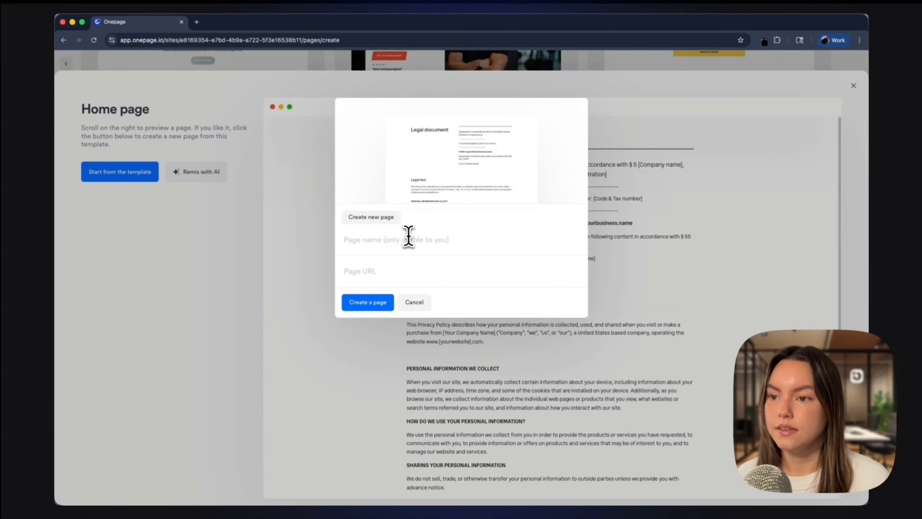
click(409, 237)
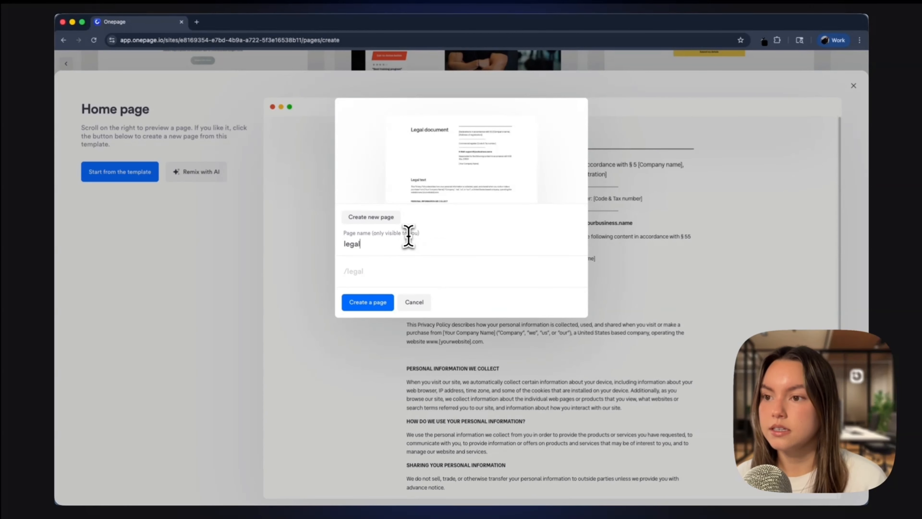
click(368, 301)
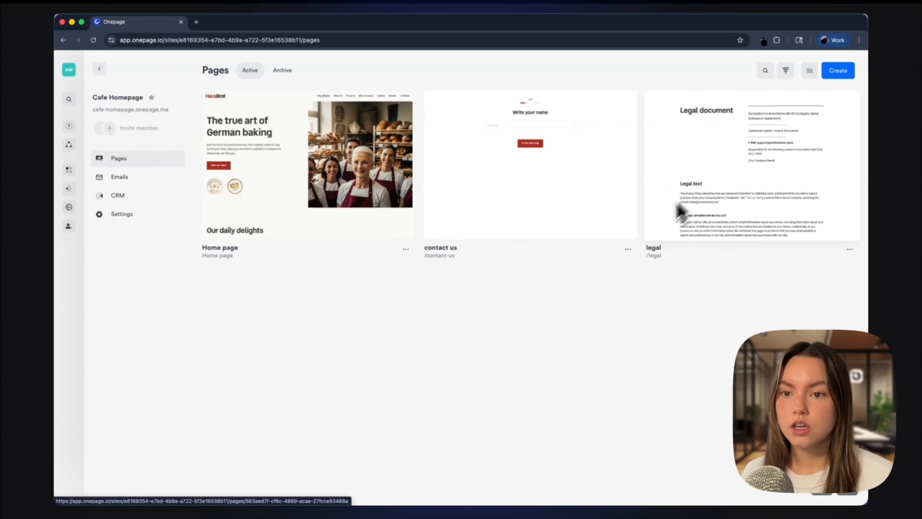
Step: Duplicate the contact us page with the title contact 1
click(628, 250)
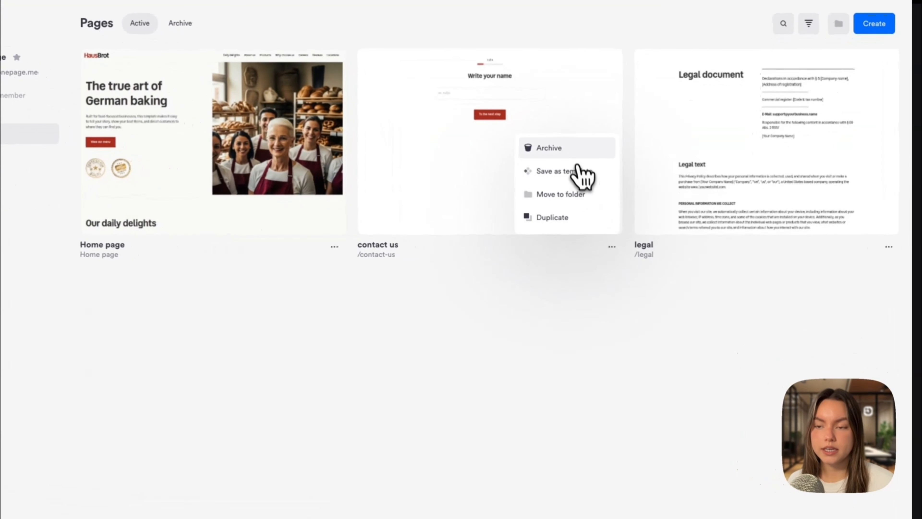
click(574, 218)
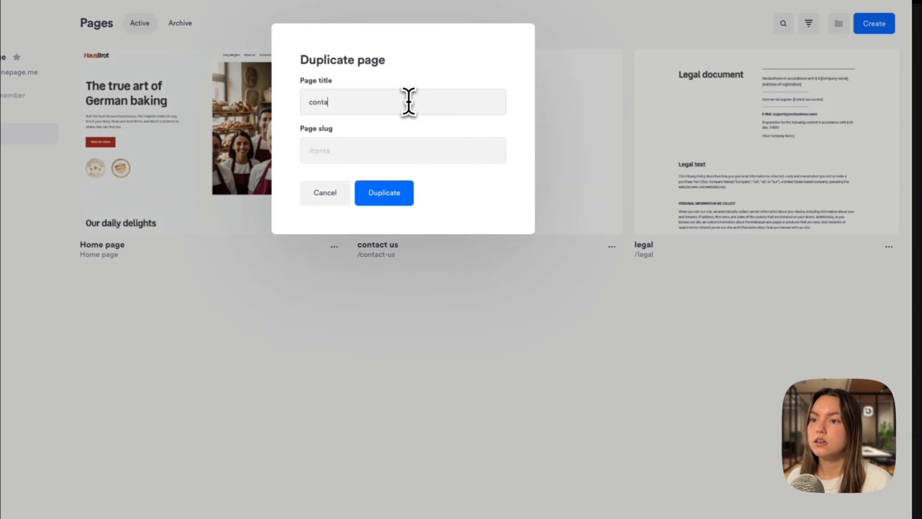
text(contact 1)
click(399, 197)
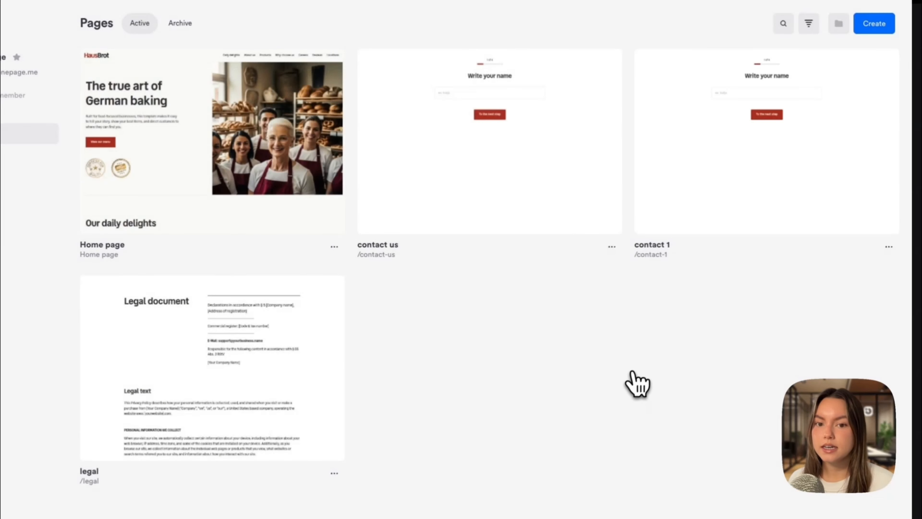
Step: Archive the contact 1 page
click(889, 247)
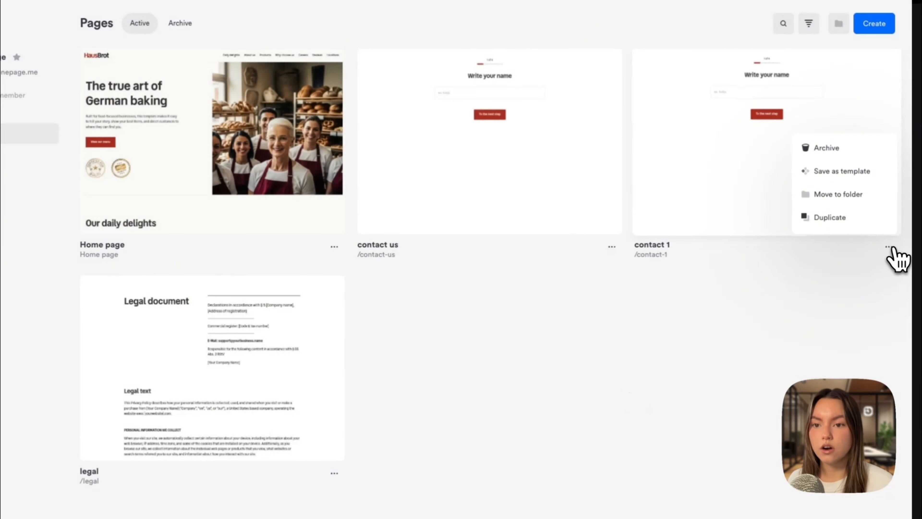
click(863, 152)
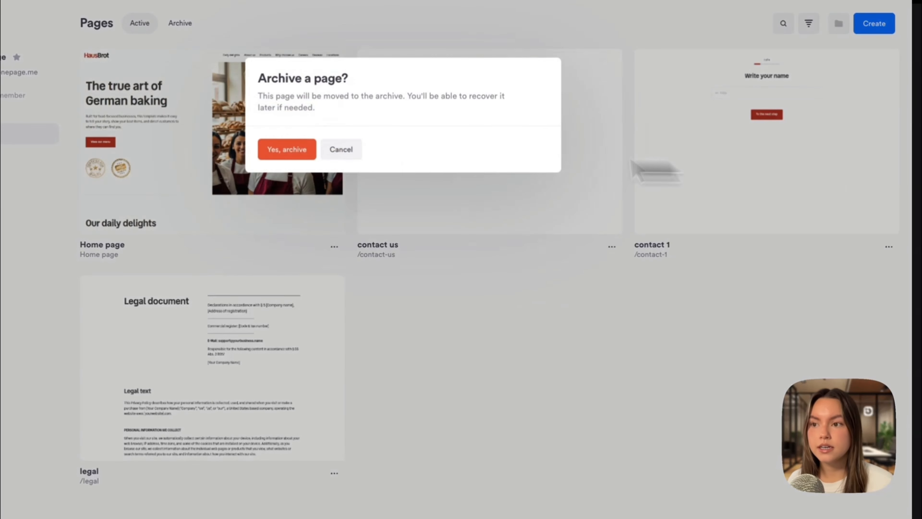
click(282, 153)
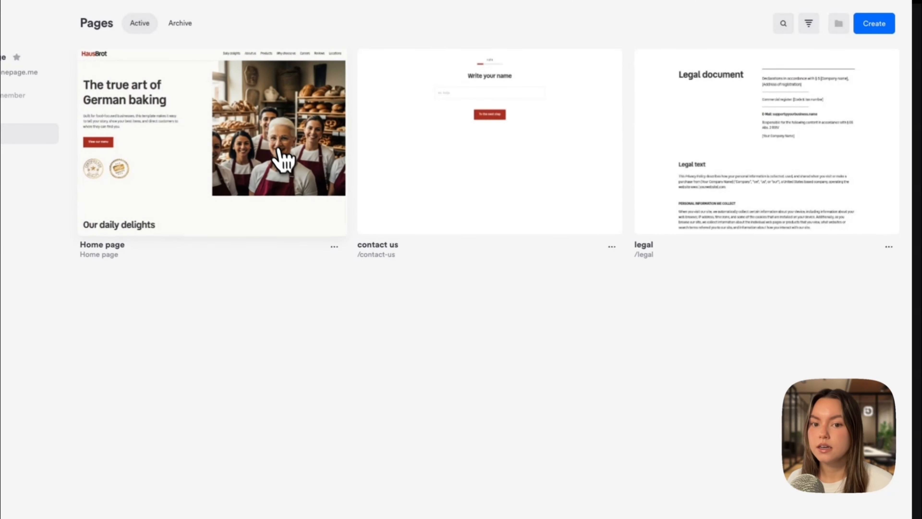
Step: Restore the contact 1 page from the archive to the active pages
click(186, 24)
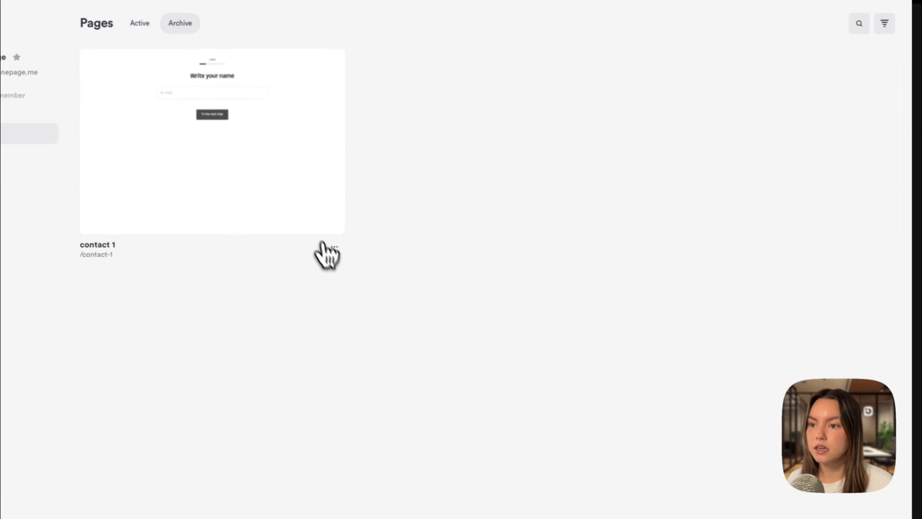
click(334, 246)
click(294, 218)
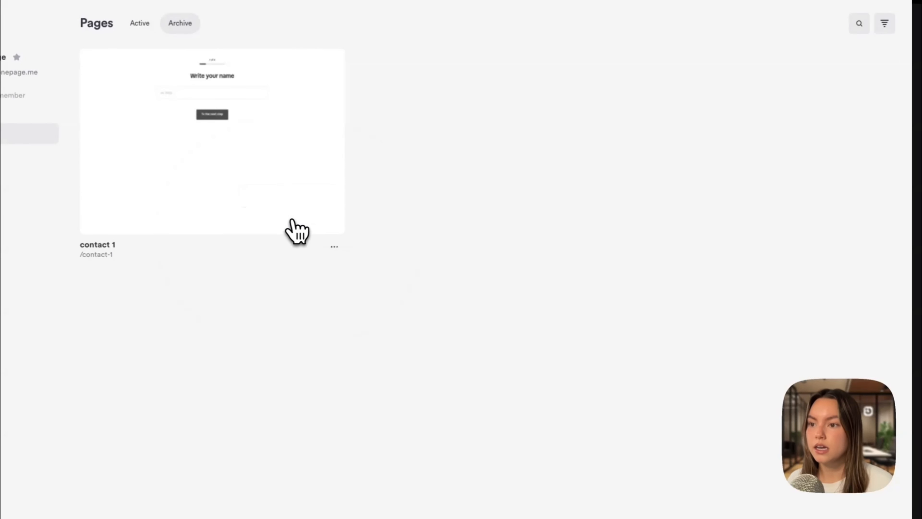
click(343, 315)
click(138, 24)
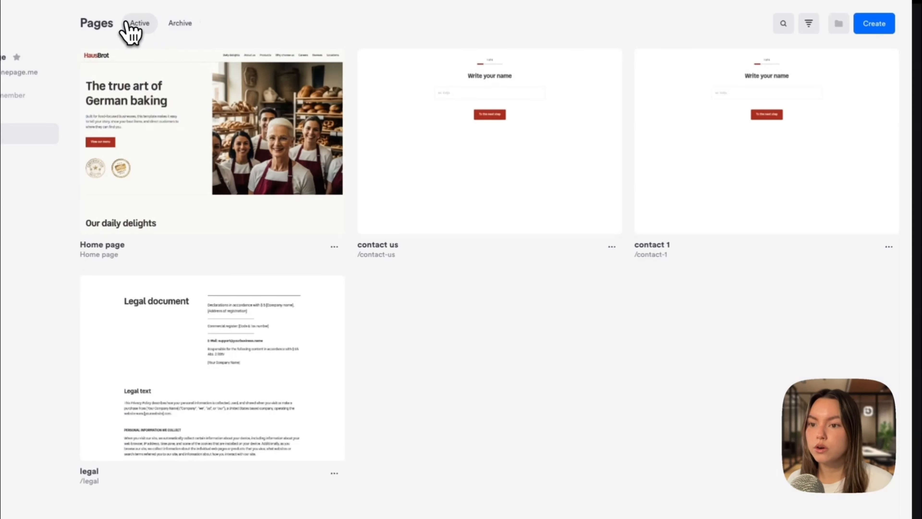
Step: Archive the contact 1 page again
click(889, 247)
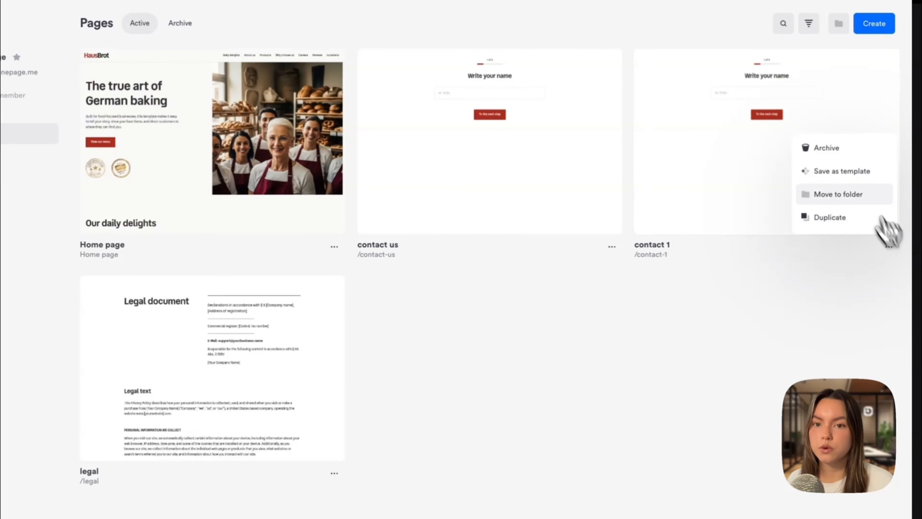
click(842, 149)
click(315, 149)
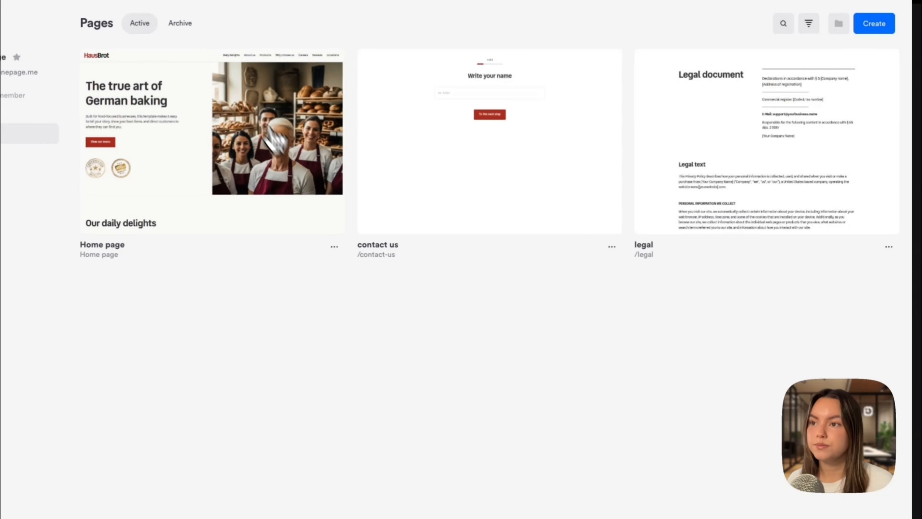
Step: Delete the contact 1 page permanently from the archive
click(180, 23)
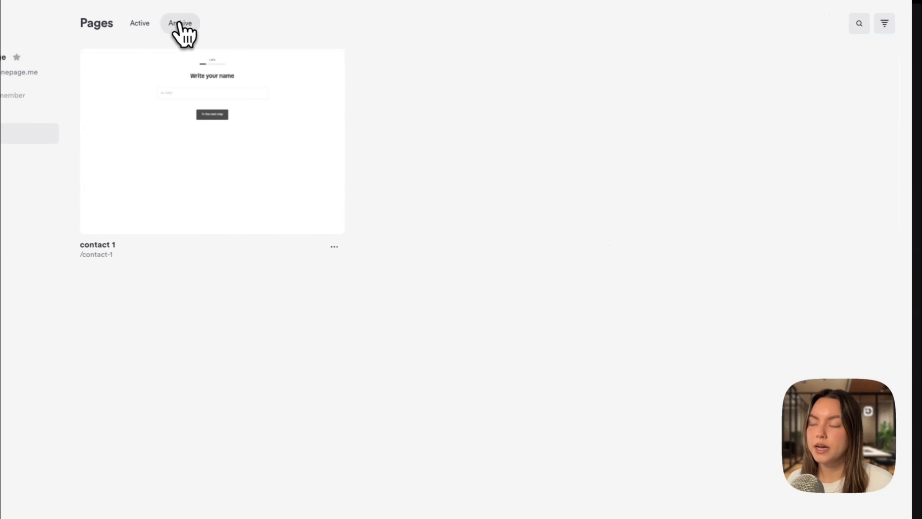
click(334, 248)
click(291, 194)
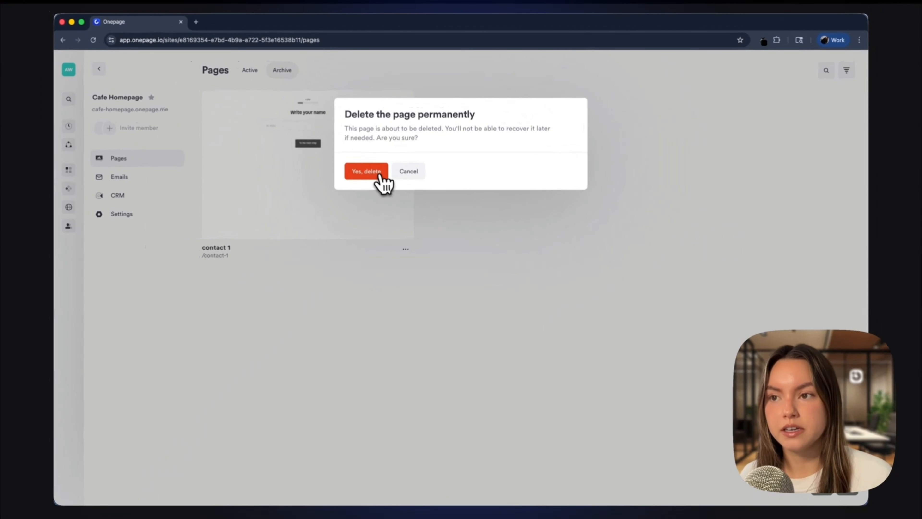
click(354, 168)
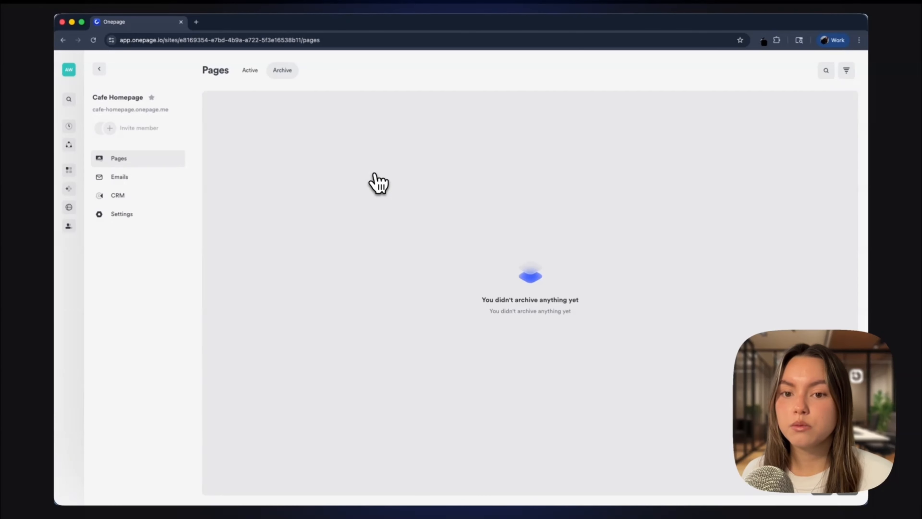
Step: Open the Home page in the editor and move the About section up above the Services section
click(250, 70)
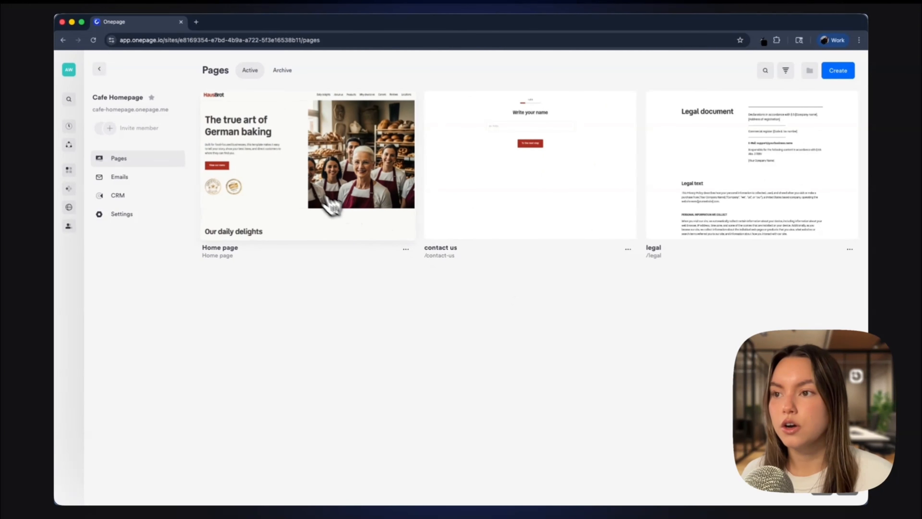
click(313, 193)
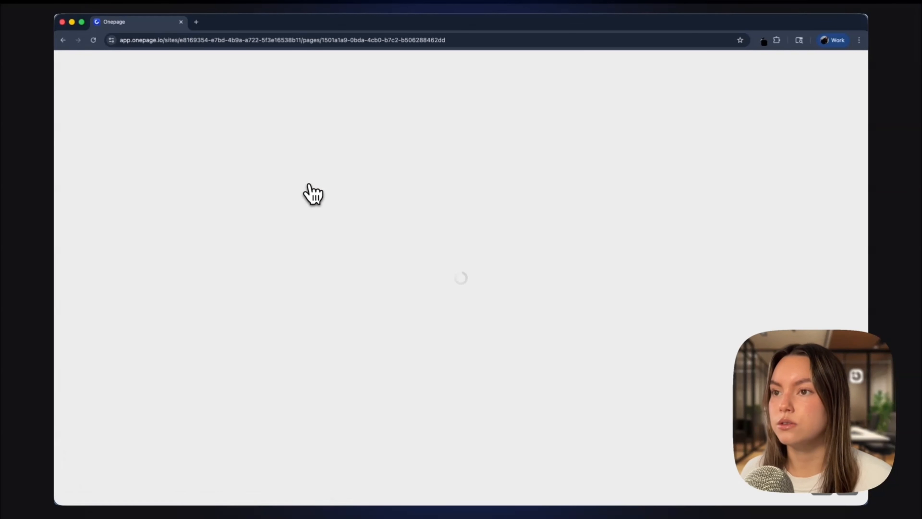
scroll(468, 278, down, 1)
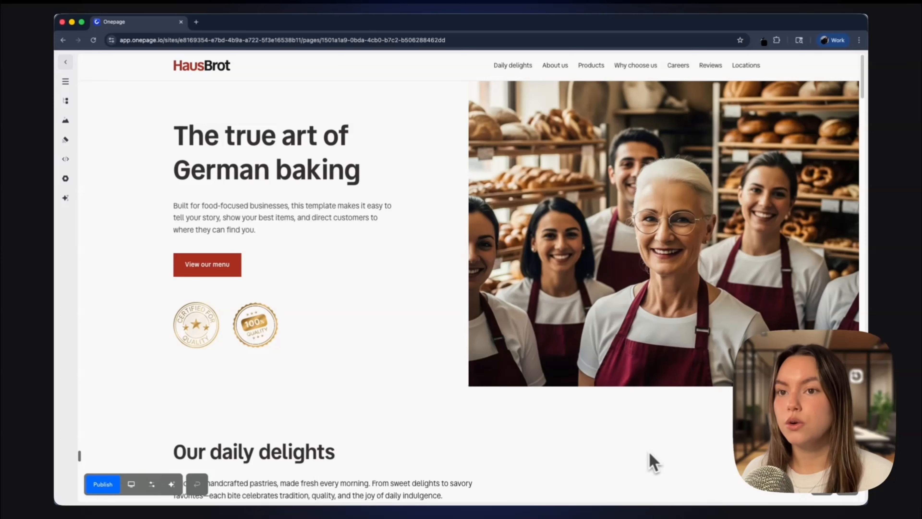
click(65, 82)
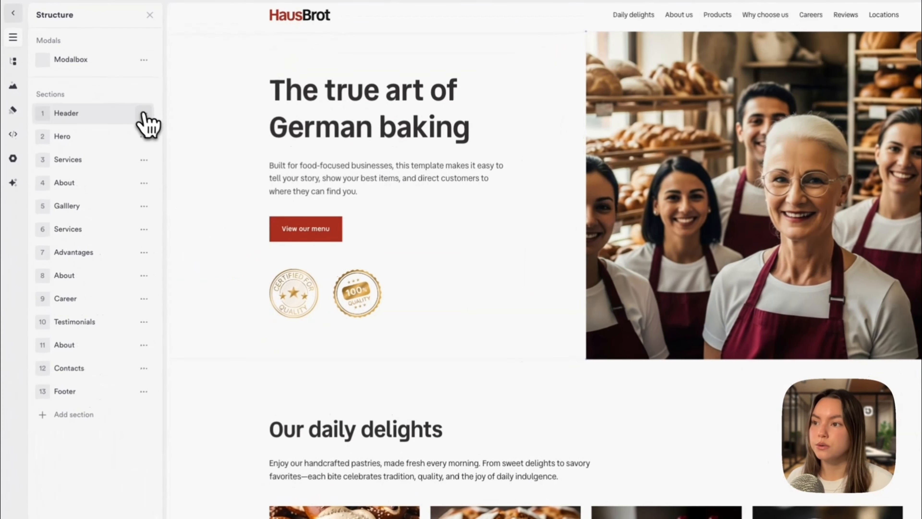
click(144, 113)
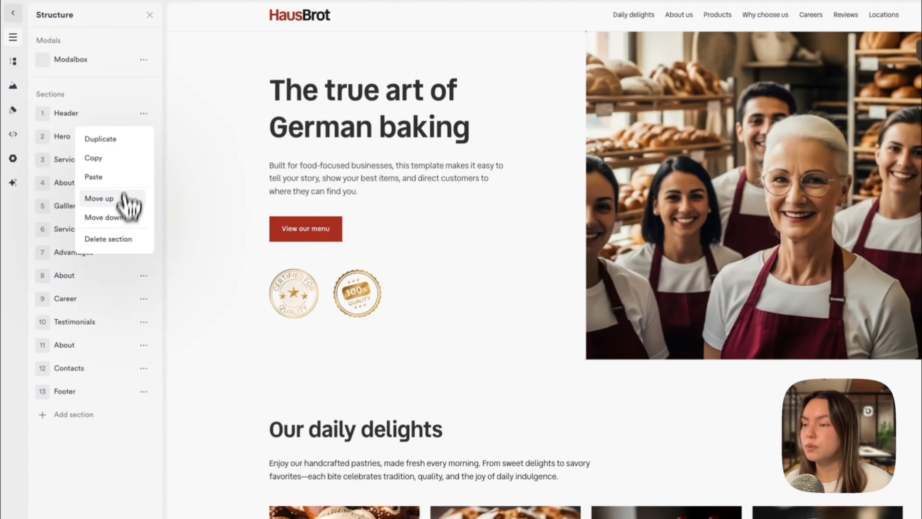
click(144, 113)
click(144, 183)
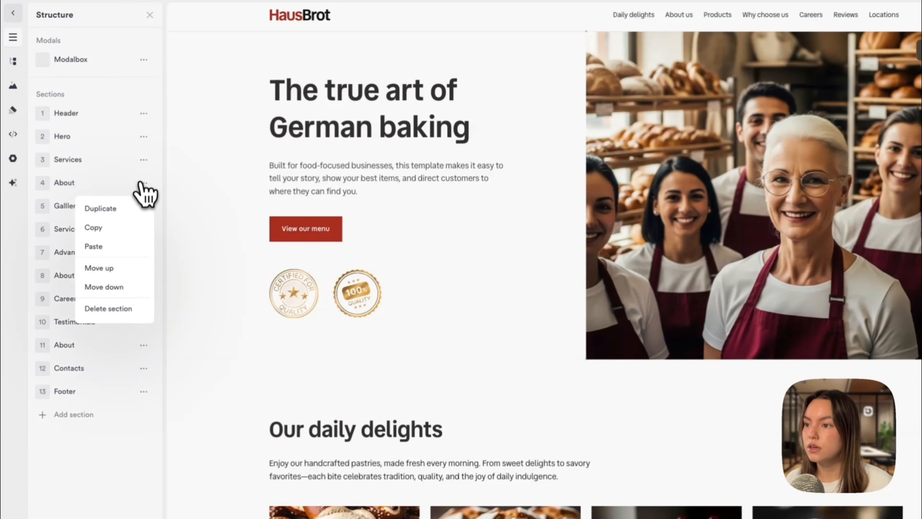
click(133, 269)
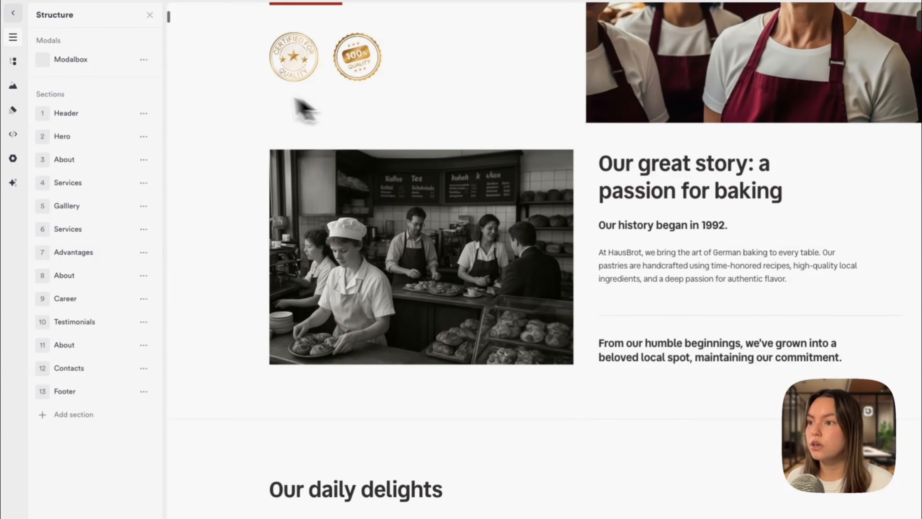
Step: Duplicate the About section, then undo the duplication
click(144, 160)
click(126, 183)
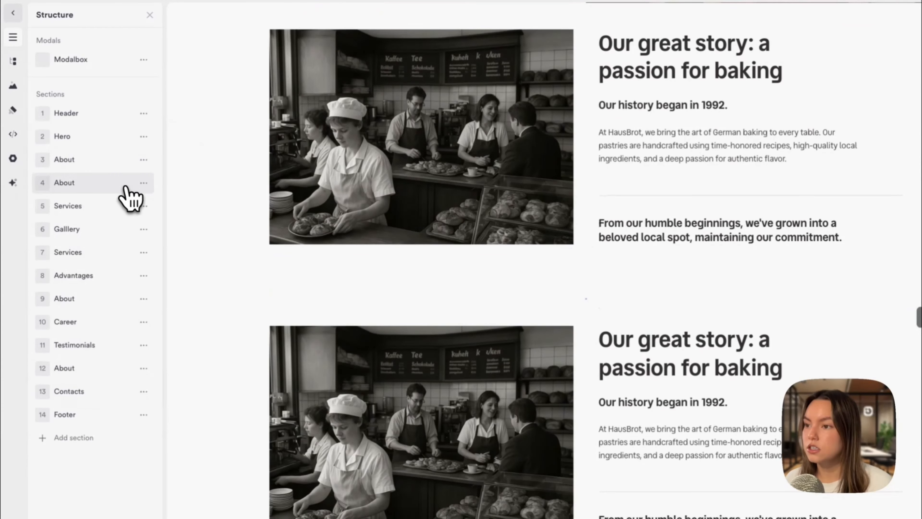
key(super+z)
Step: Add a header section from the Header templates at the top of the Home page
scroll(239, 231, up, 13)
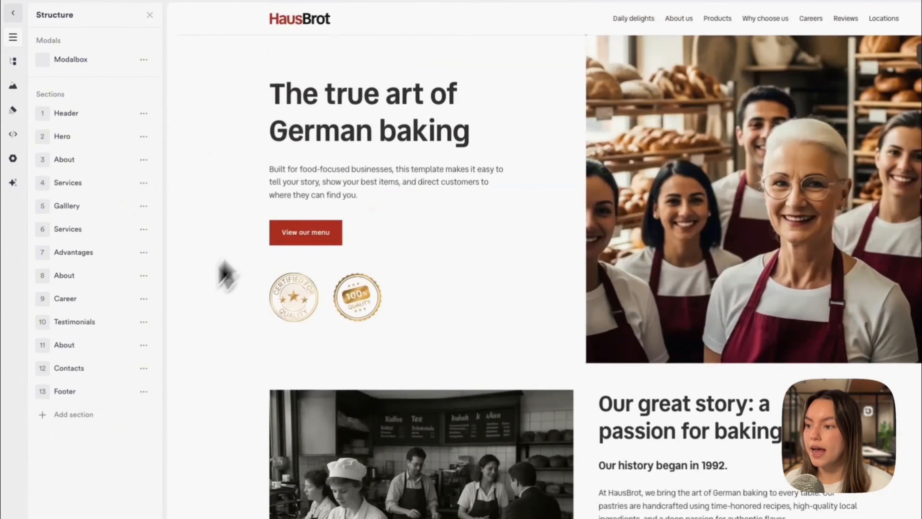
click(81, 425)
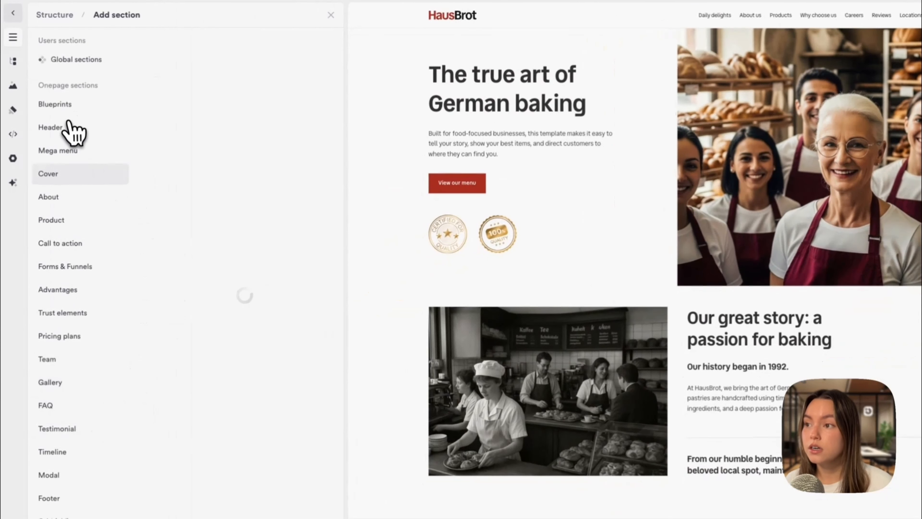
click(64, 128)
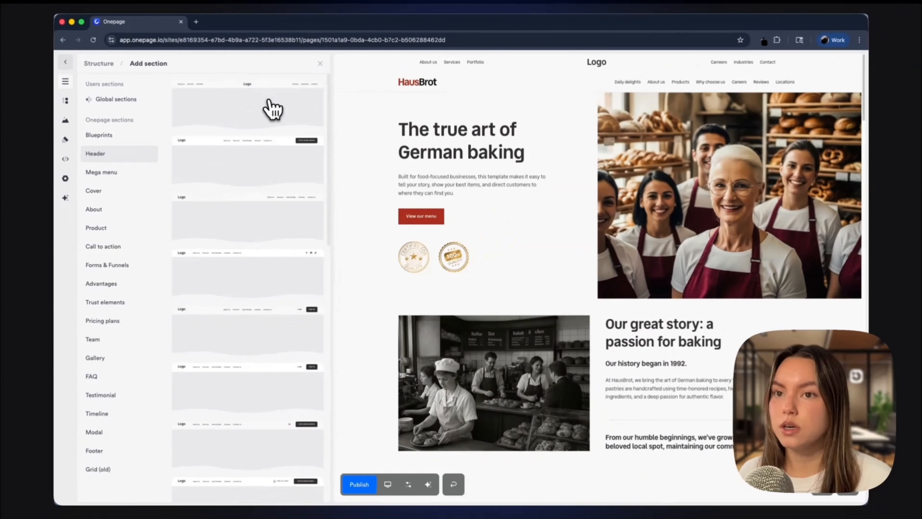
drag(273, 109, 546, 83)
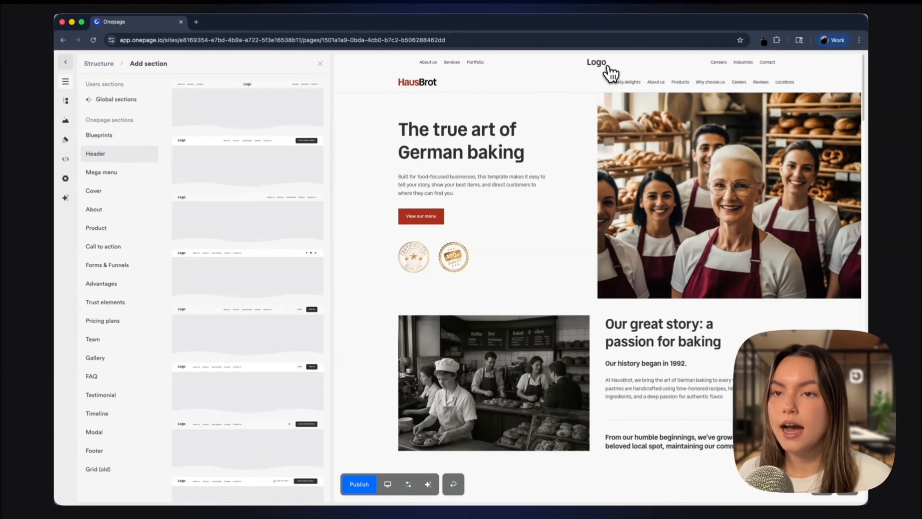
Step: Delete the newly added header section
drag(611, 73, 538, 76)
click(519, 75)
click(828, 71)
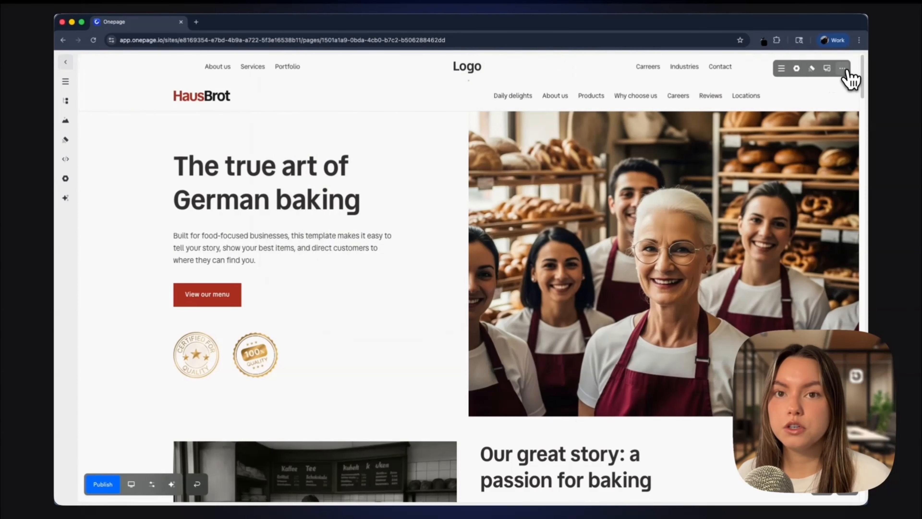
click(845, 71)
click(142, 232)
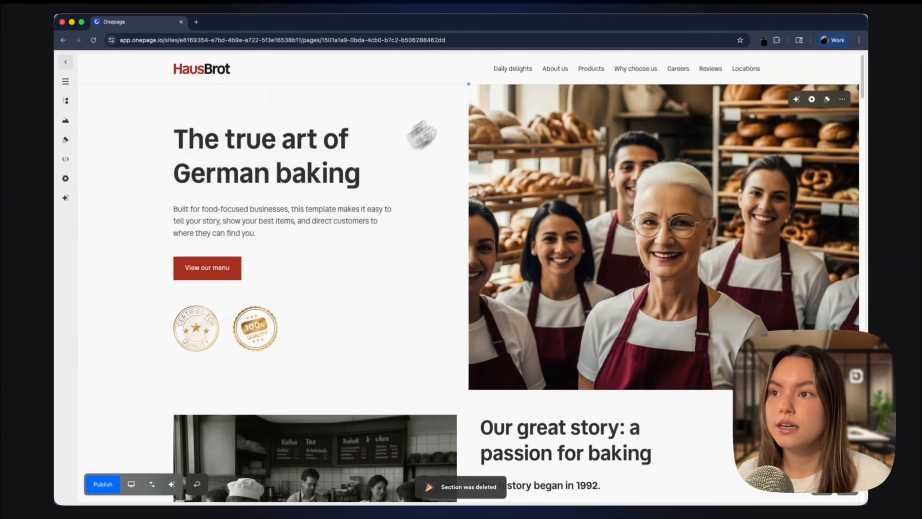
click(847, 79)
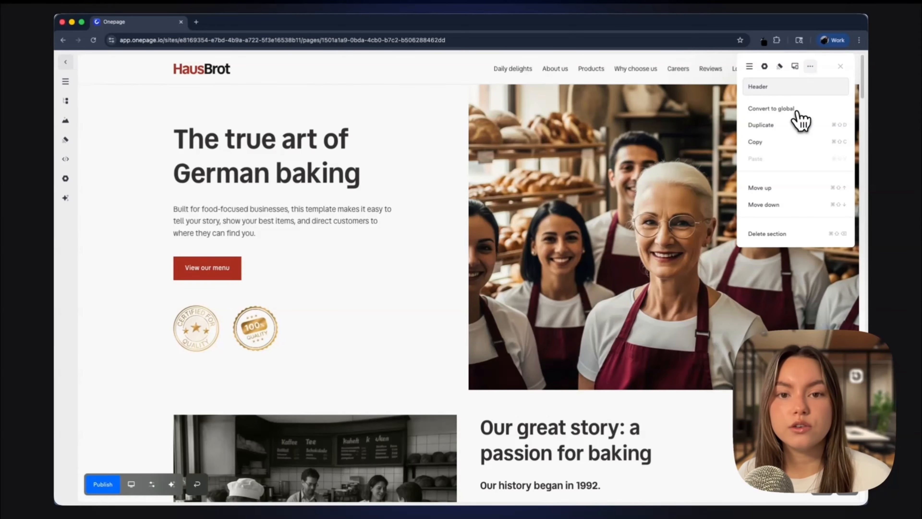
click(515, 195)
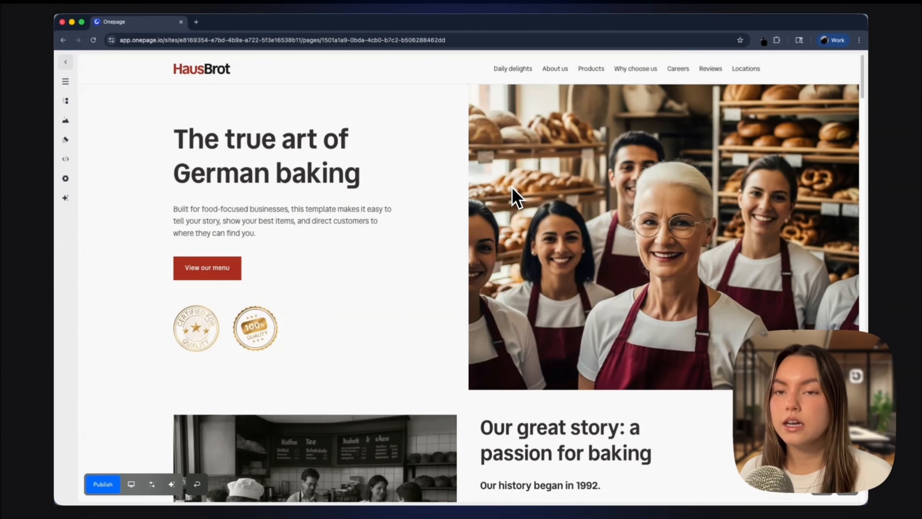
Step: Insert a two-column blueprint section above the Quality you can taste section
scroll(515, 195, down, 20)
scroll(516, 195, down, 15)
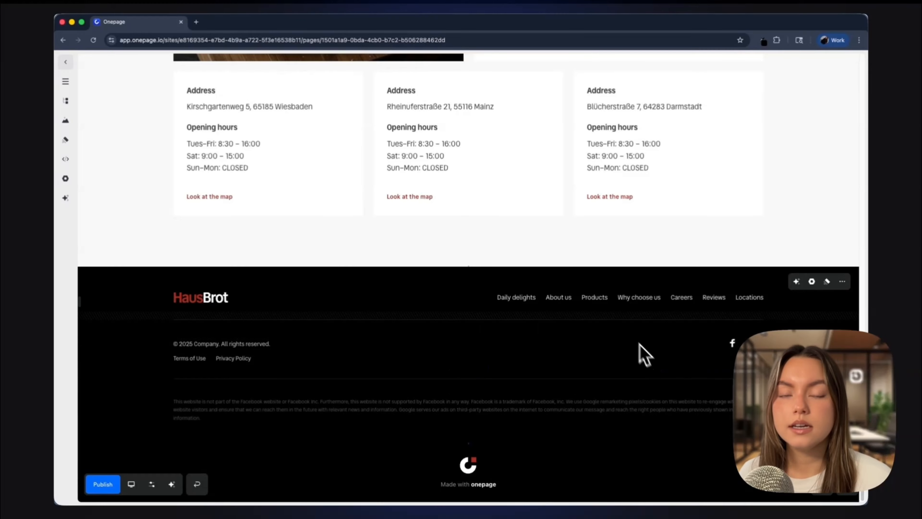
scroll(614, 320, up, 15)
scroll(614, 317, up, 15)
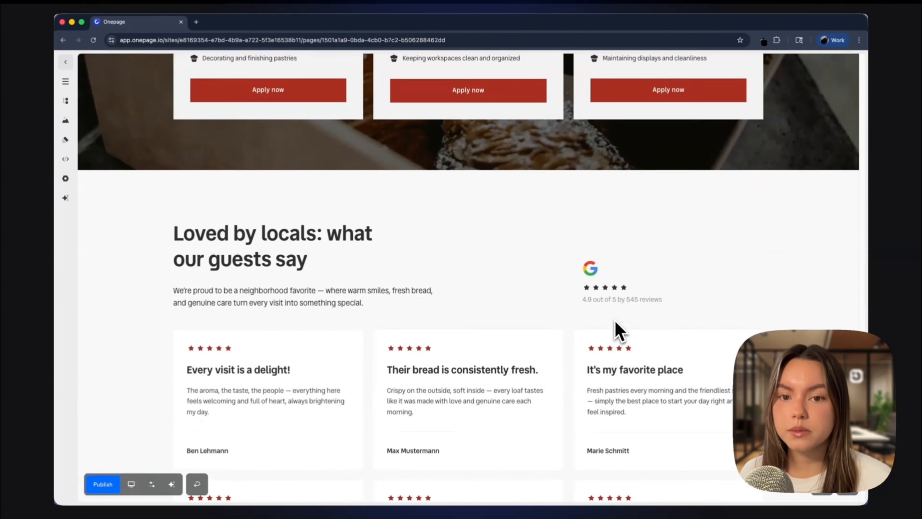
scroll(620, 331, up, 3)
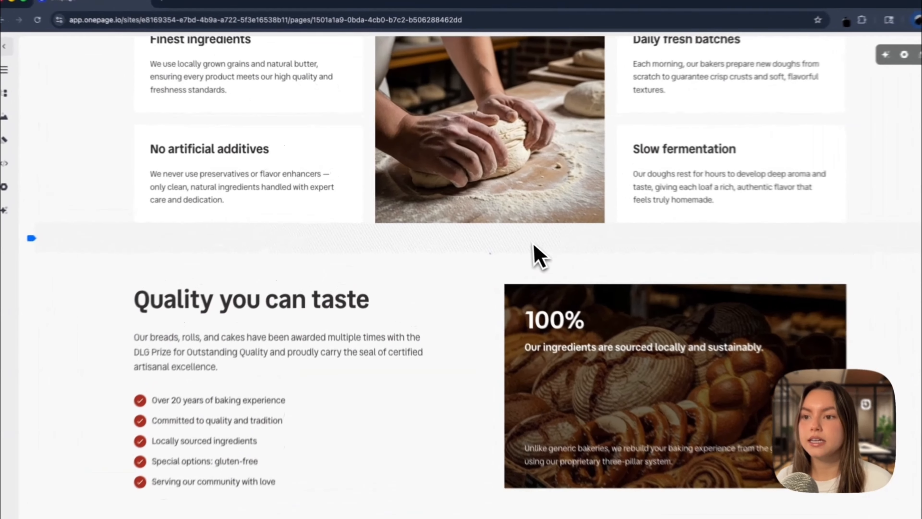
mouse_move(469, 234)
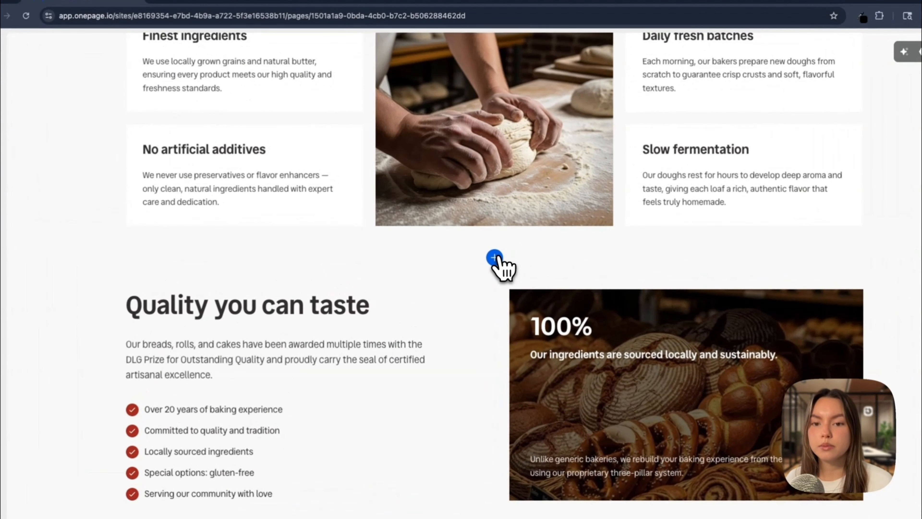
click(496, 258)
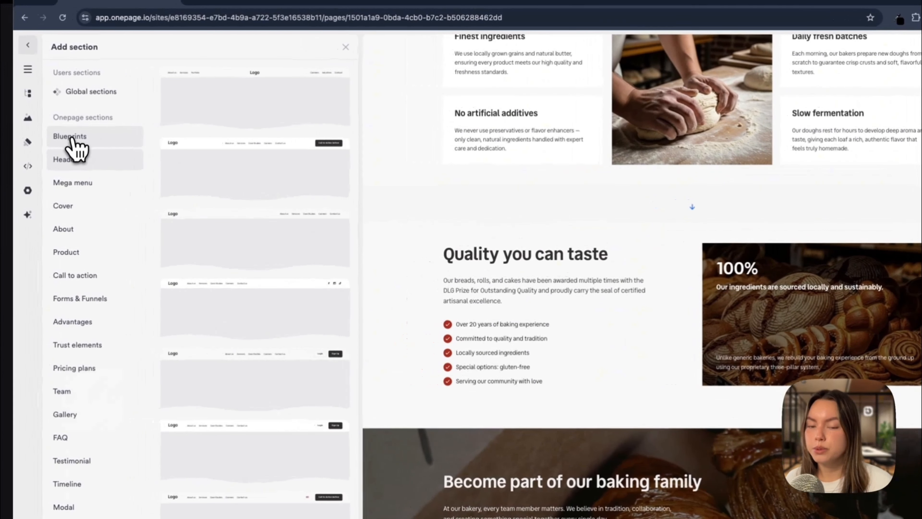
click(72, 138)
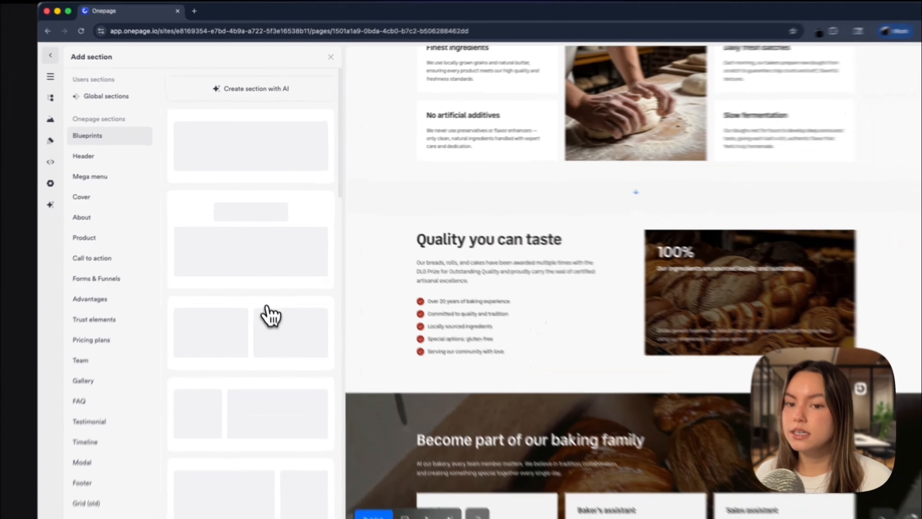
click(272, 333)
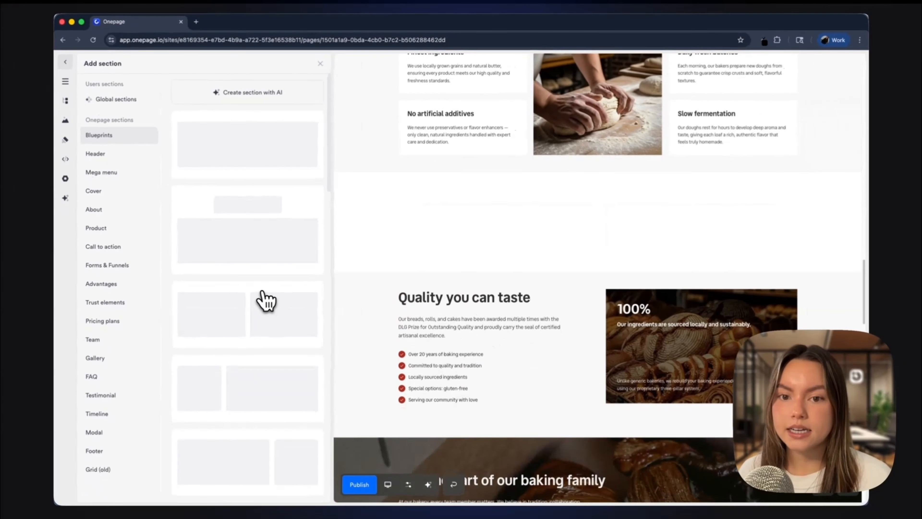
click(498, 128)
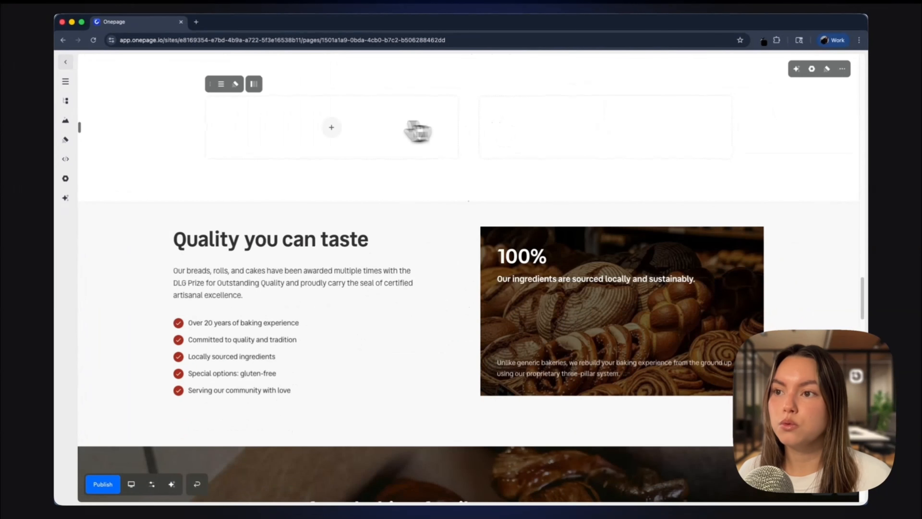
Step: Add a plain text element to the left column of the new two-column section
click(331, 127)
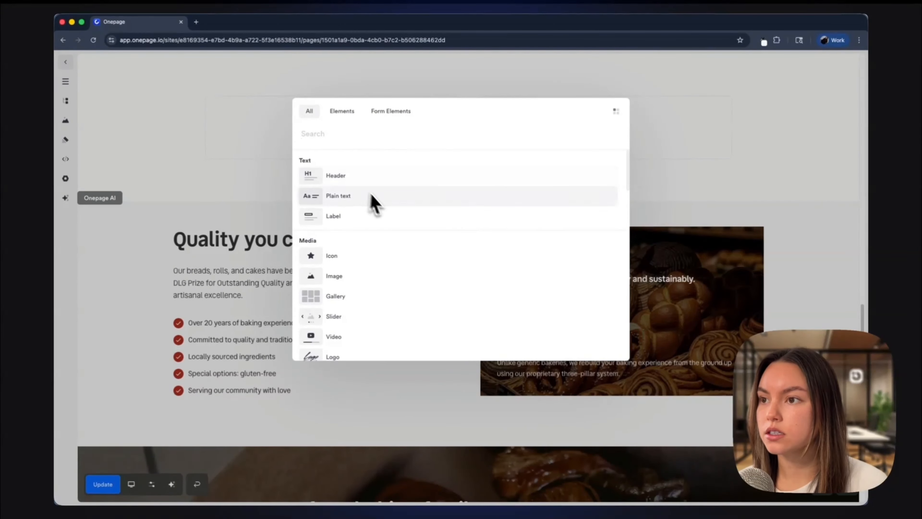
scroll(369, 251, down, 3)
scroll(368, 244, down, 12)
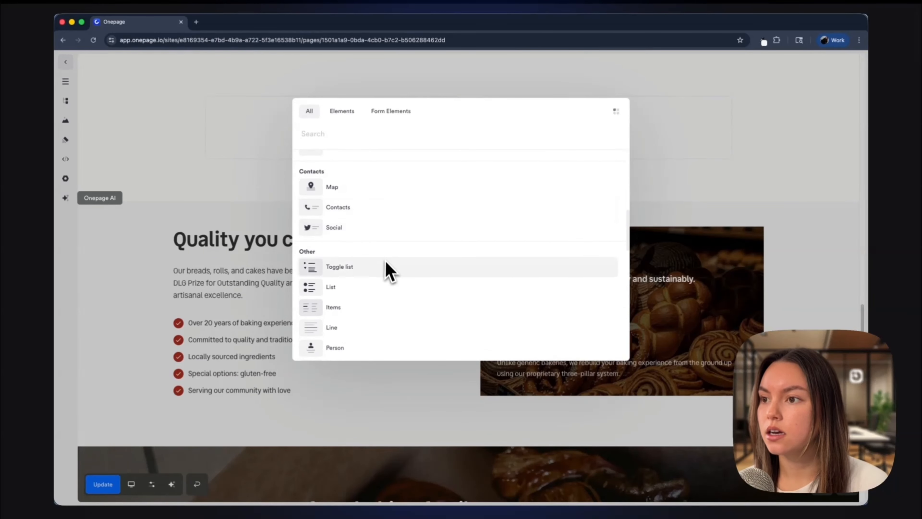
scroll(385, 269, down, 2)
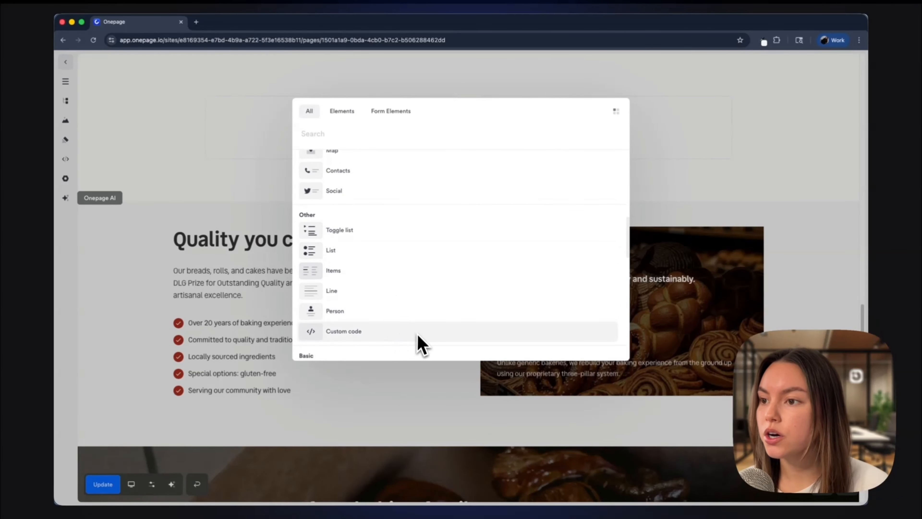
scroll(421, 247, down, 8)
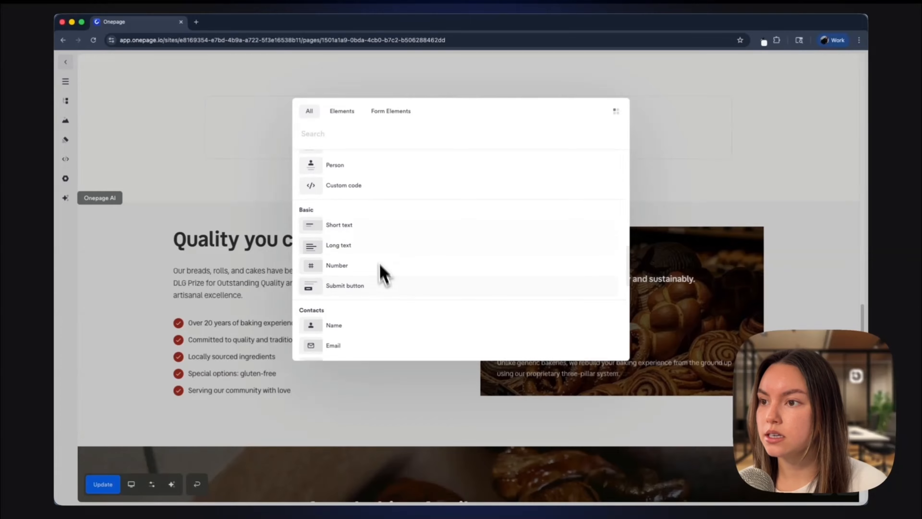
scroll(371, 285, down, 3)
scroll(369, 290, down, 11)
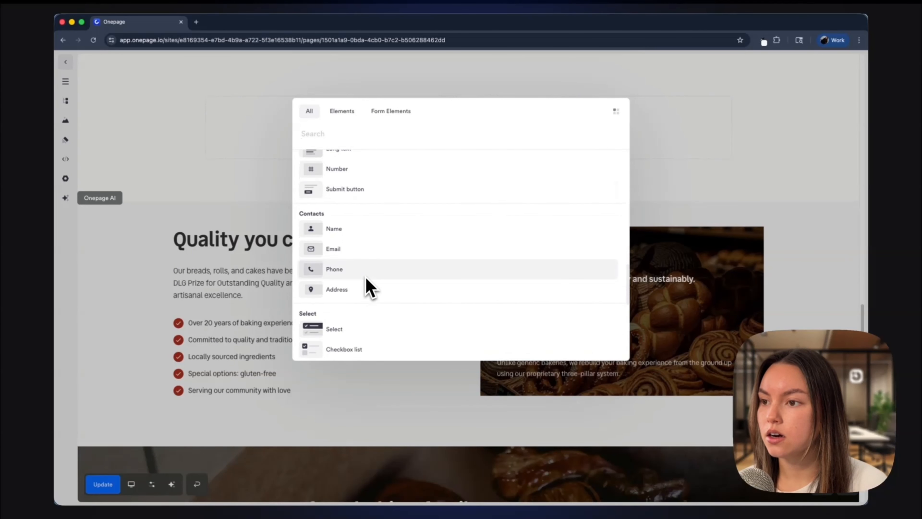
scroll(372, 251, down, 6)
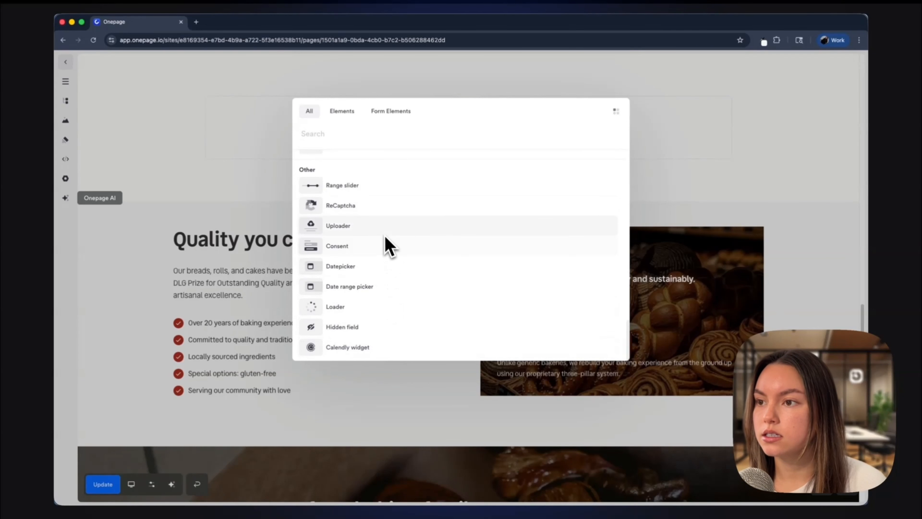
scroll(372, 262, up, 20)
scroll(342, 275, up, 3)
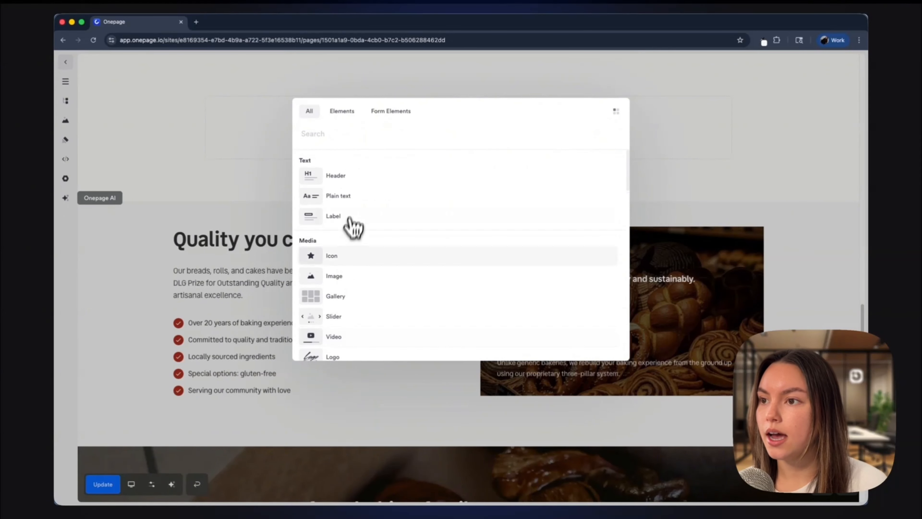
click(351, 203)
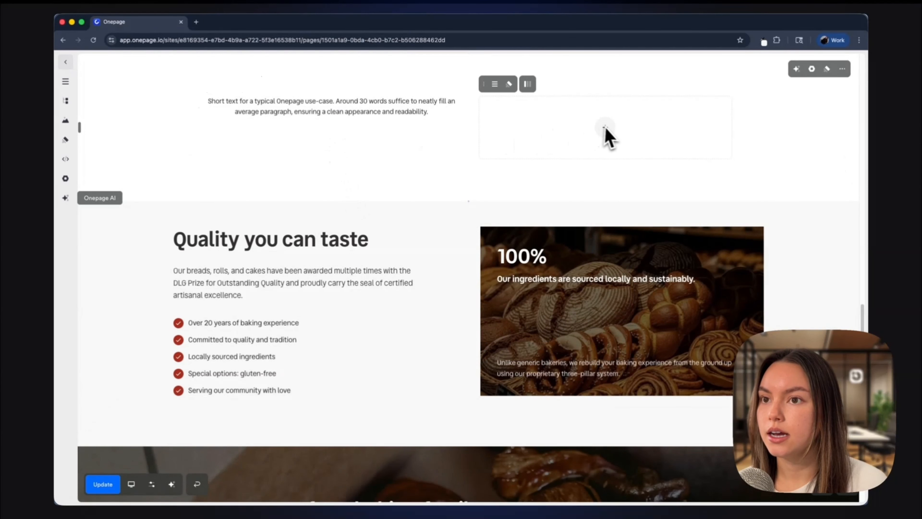
Step: Replace the placeholder text with 'Contact us, book a call!'
triple_click(389, 114)
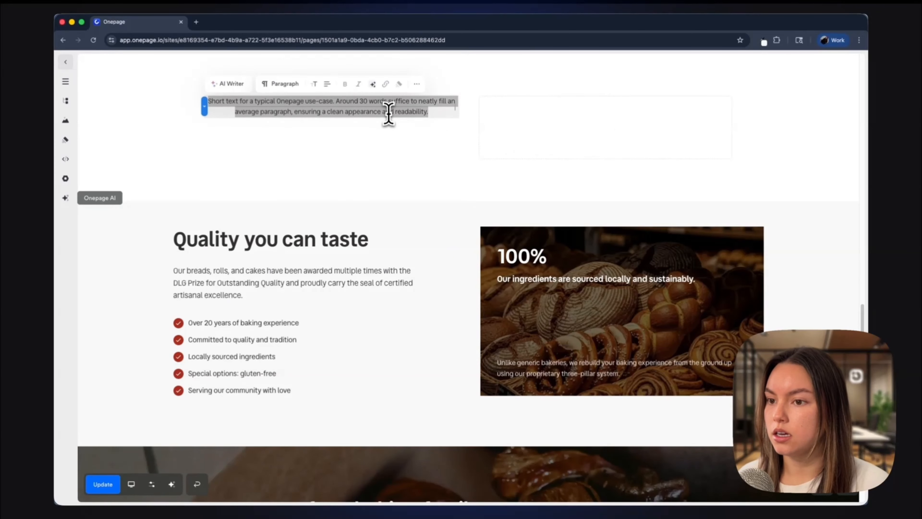
text(Contact us,)
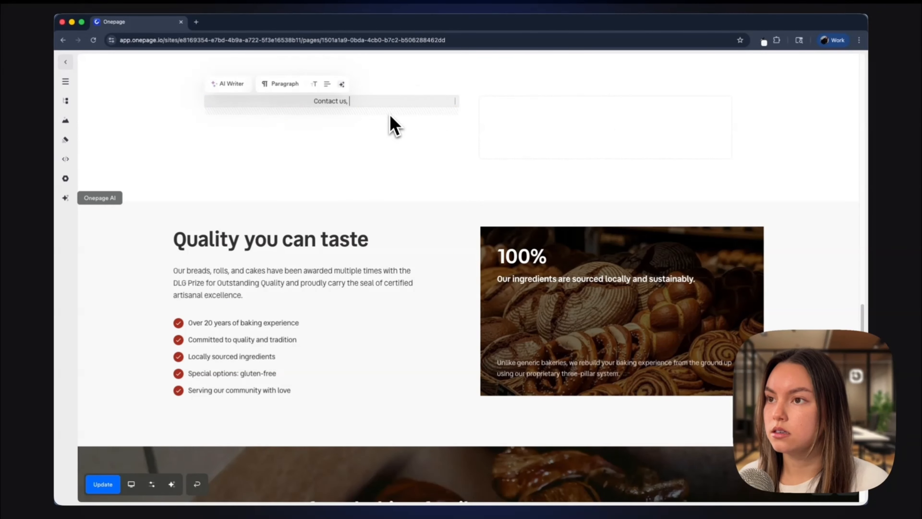
text( book a call!)
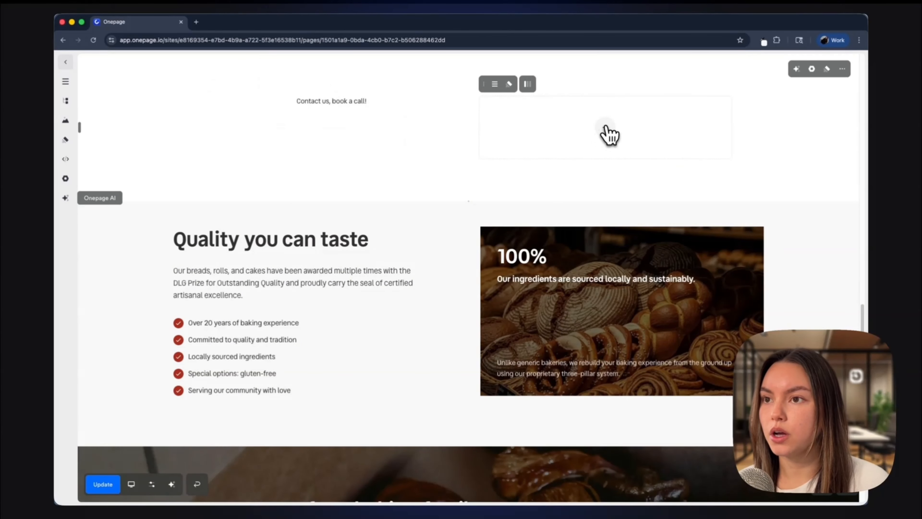
Step: Add a Calendly widget to the right column and close its settings
click(604, 128)
scroll(392, 263, down, 15)
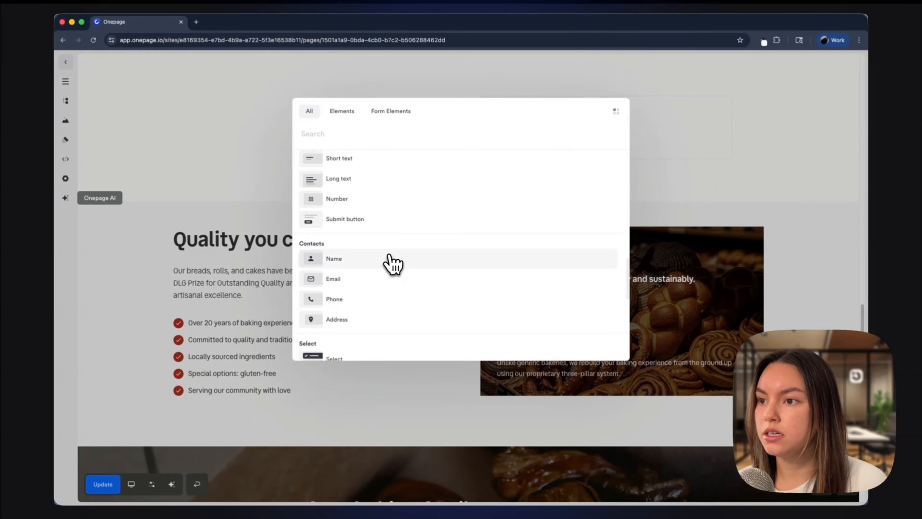
scroll(385, 291, down, 1)
click(364, 348)
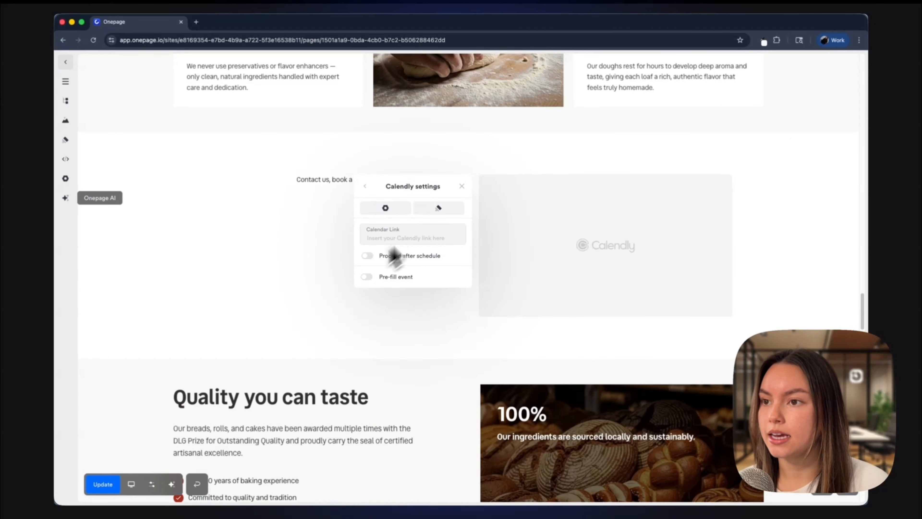
click(462, 186)
Step: Add an icon element below the text in the left column
click(345, 247)
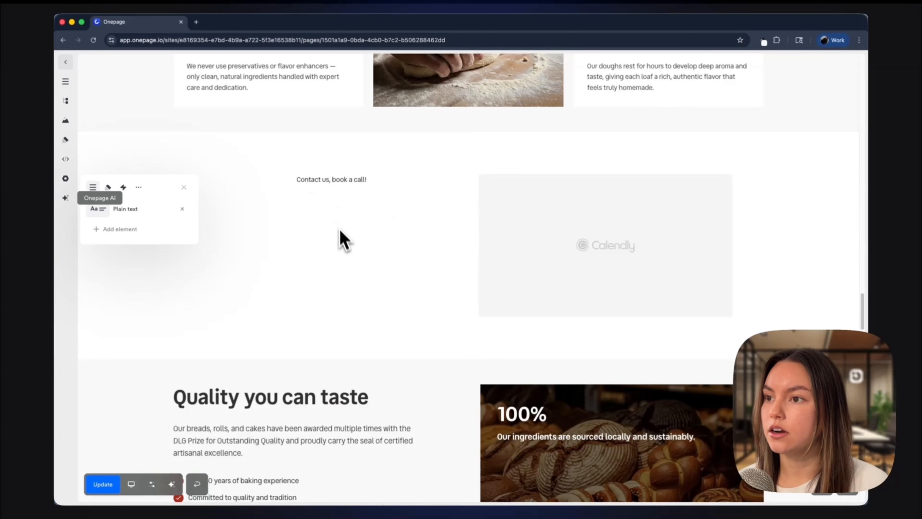
click(146, 232)
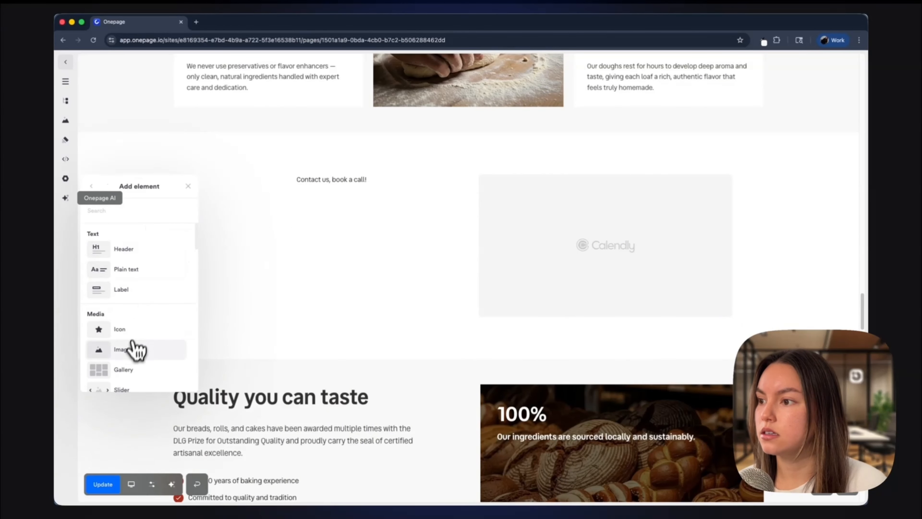
click(145, 329)
click(331, 209)
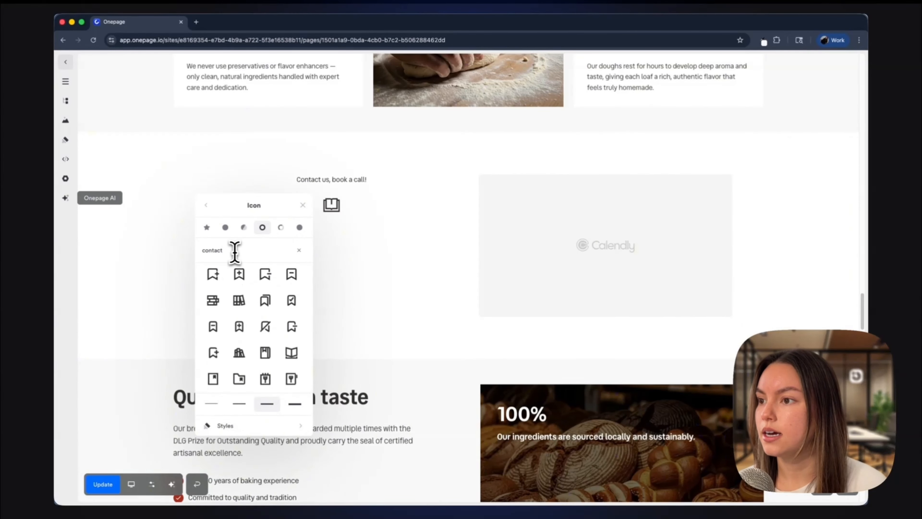
Step: Change the 'Contact us, book a call!' text style from Paragraph to Subtitle
click(287, 179)
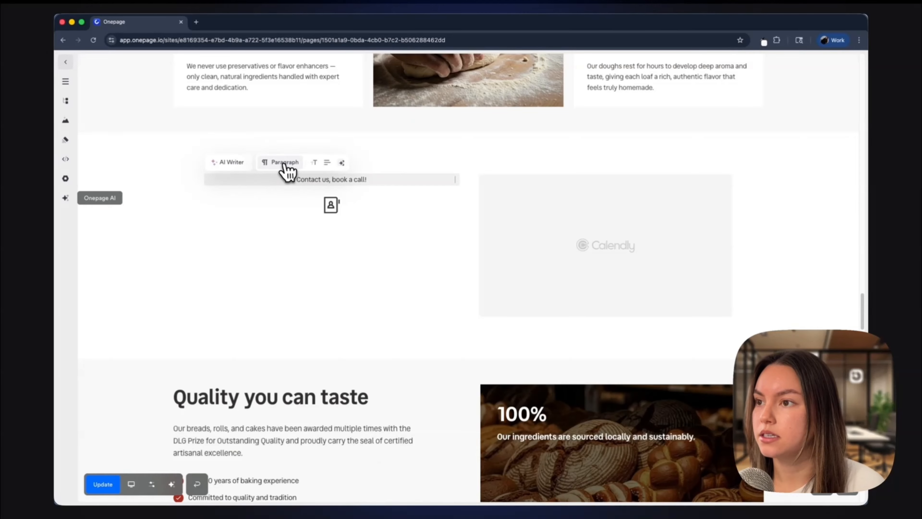
click(281, 163)
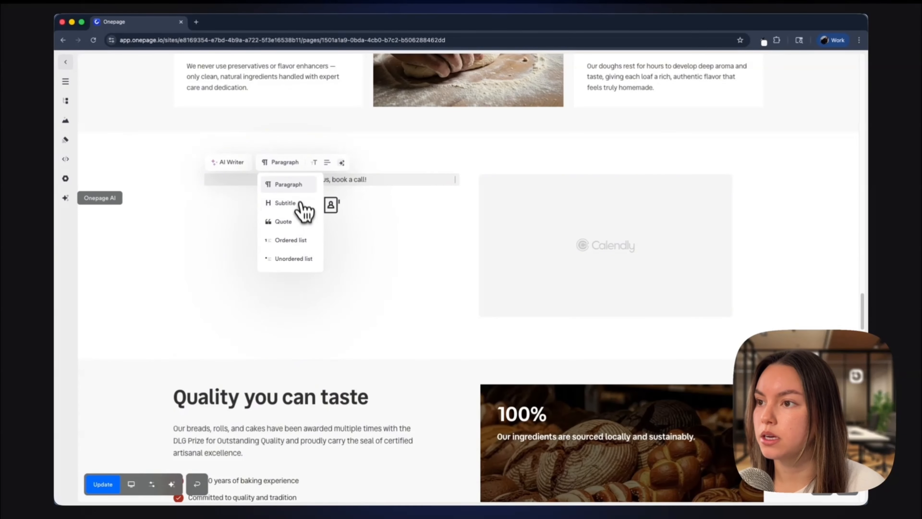
click(299, 203)
scroll(427, 301, down, 1)
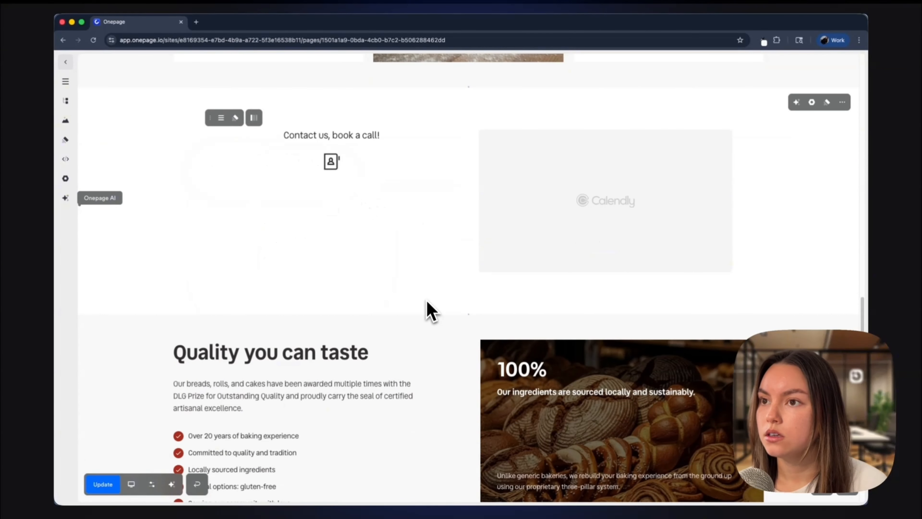
scroll(428, 301, up, 2)
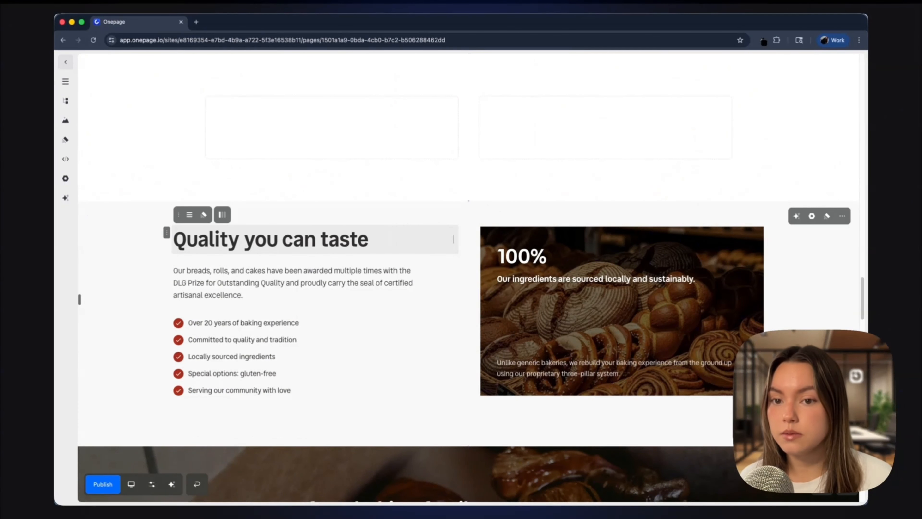
Step: Append 'for days' to the 'Quality you can taste' heading
click(350, 237)
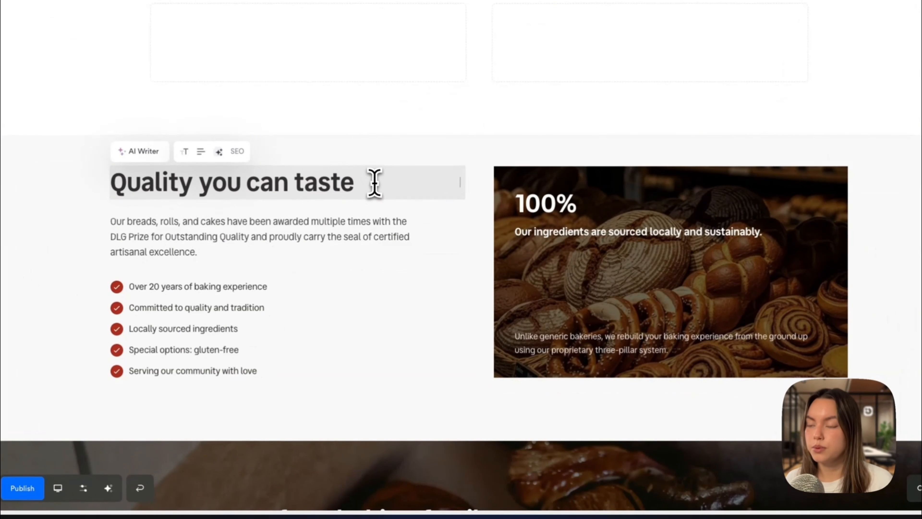
text(for days)
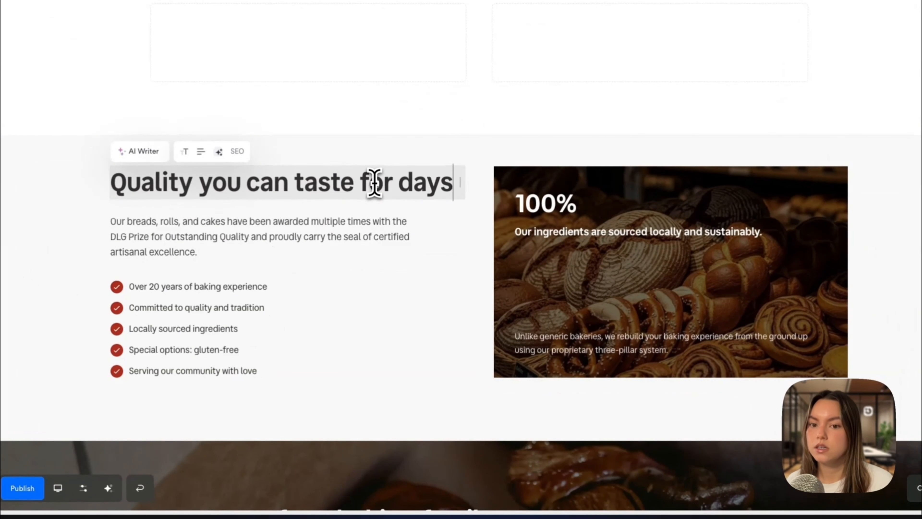
Step: Highlight 'taste for days' in the heading with the Background highlight style
drag(298, 180, 476, 186)
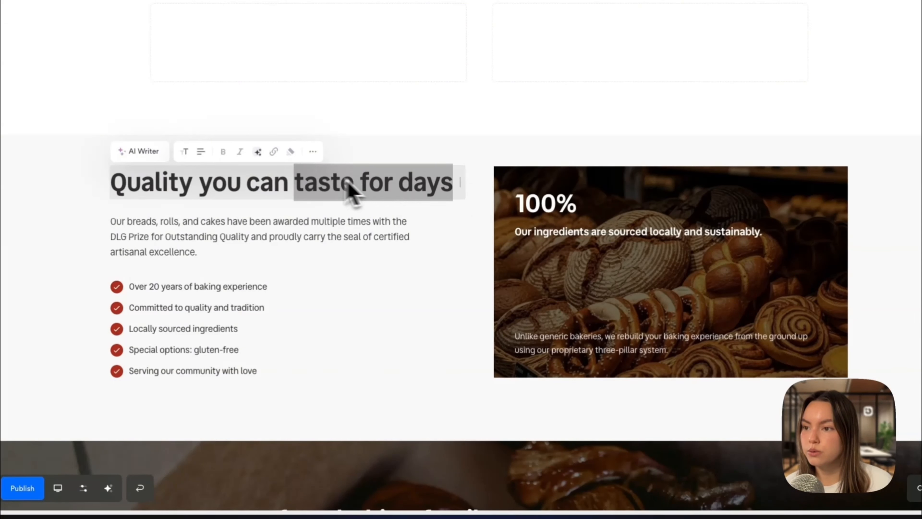
click(291, 152)
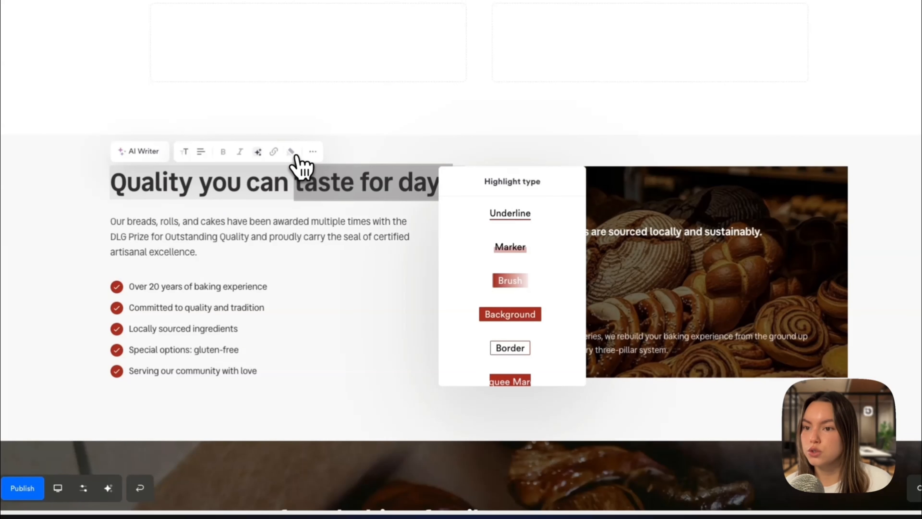
scroll(520, 230, down, 1)
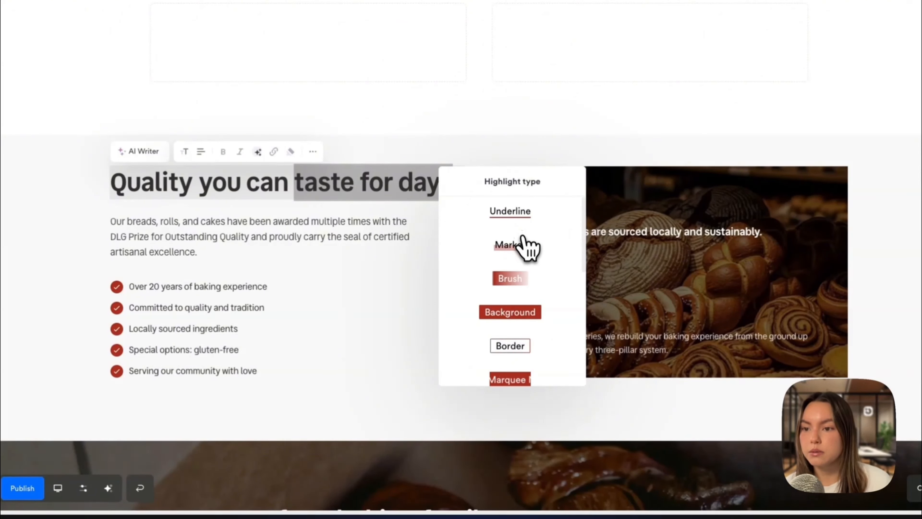
scroll(528, 247, down, 3)
click(521, 293)
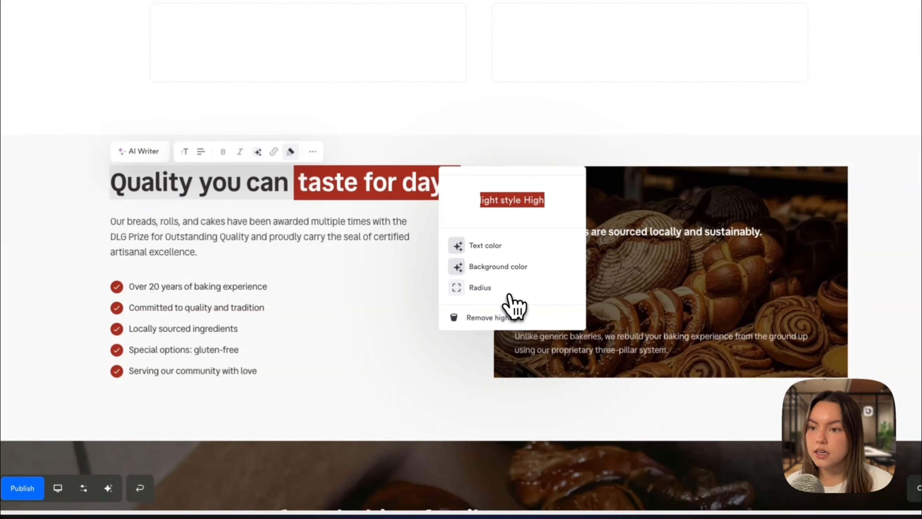
click(459, 193)
scroll(507, 305, down, 5)
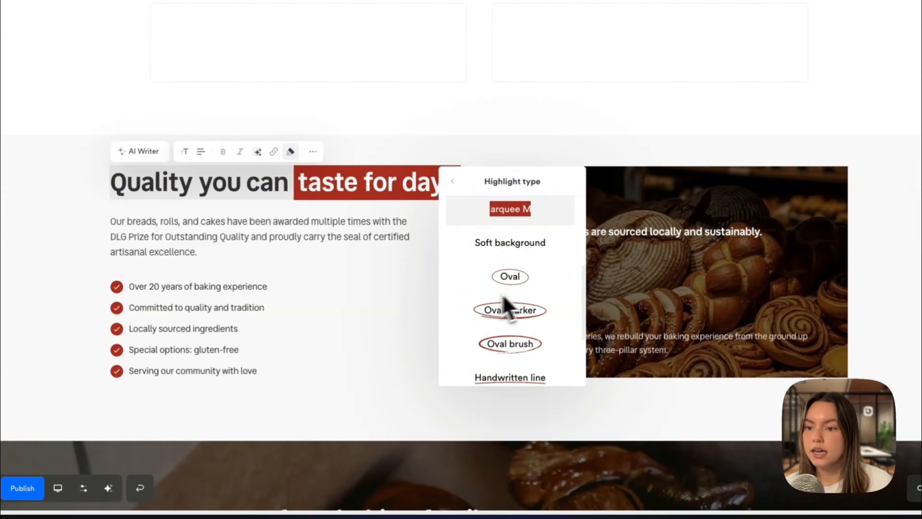
scroll(528, 303, down, 3)
scroll(528, 347, up, 5)
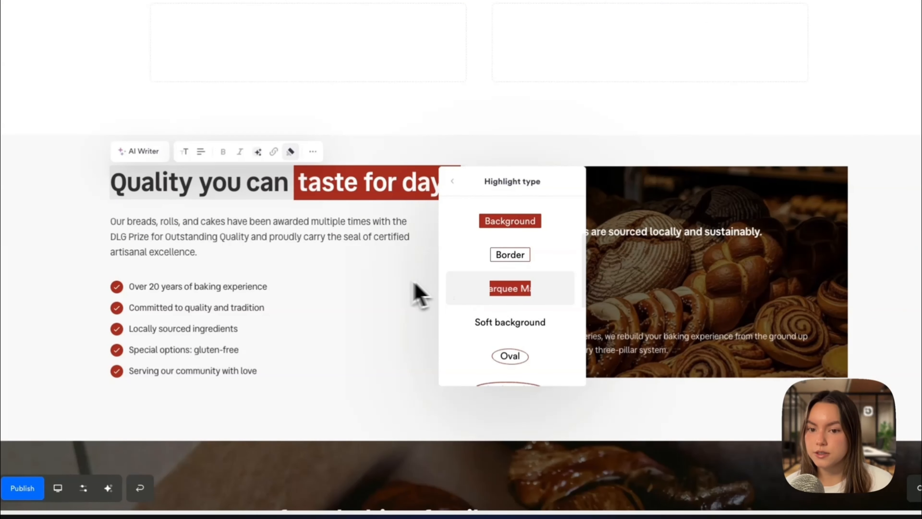
click(387, 282)
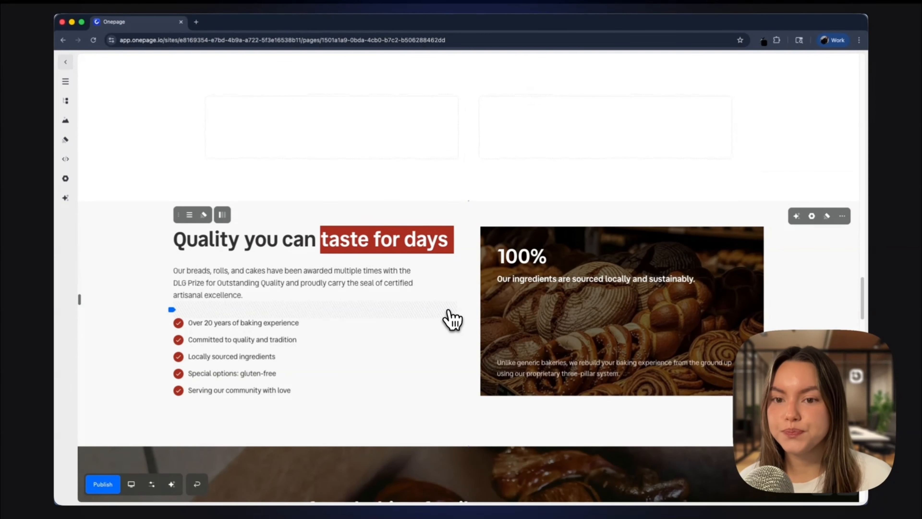
Step: Set the container frame of the 'Our great story' section to Solid
scroll(707, 326, down, 15)
scroll(708, 327, up, 2)
scroll(708, 327, up, 10)
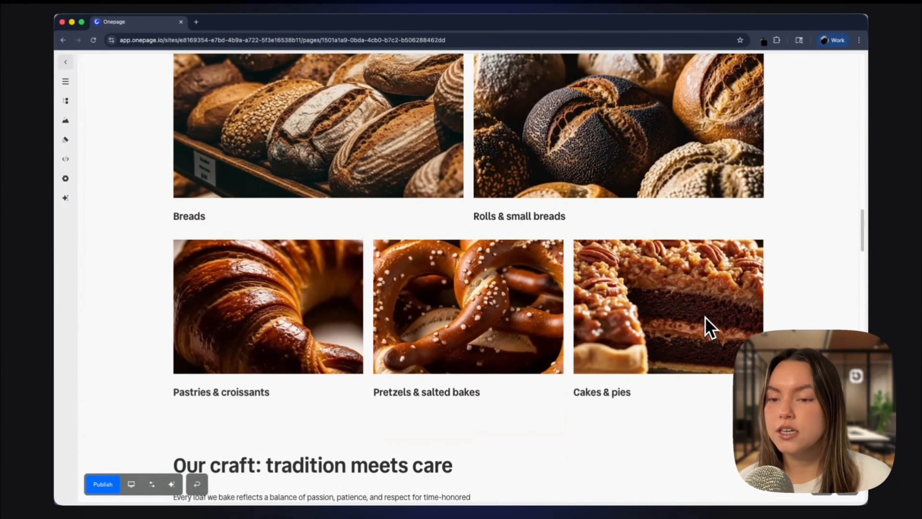
scroll(710, 327, up, 10)
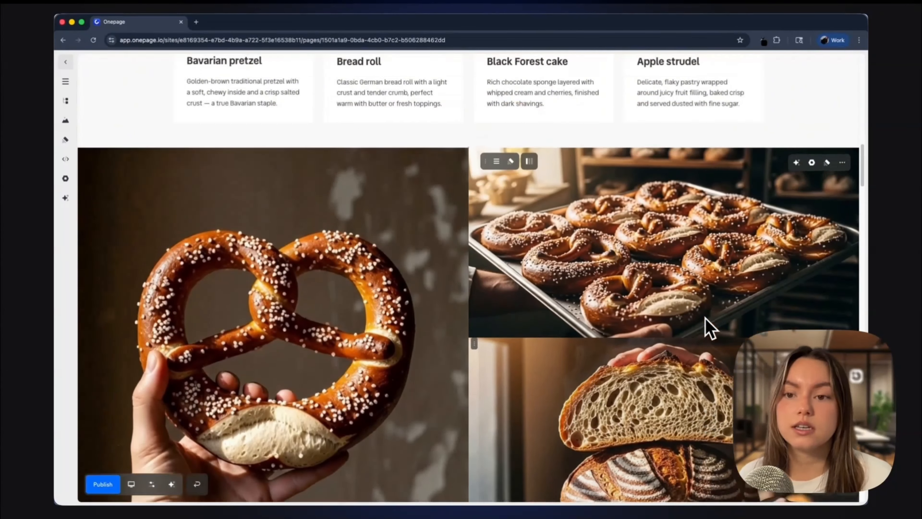
scroll(710, 326, up, 10)
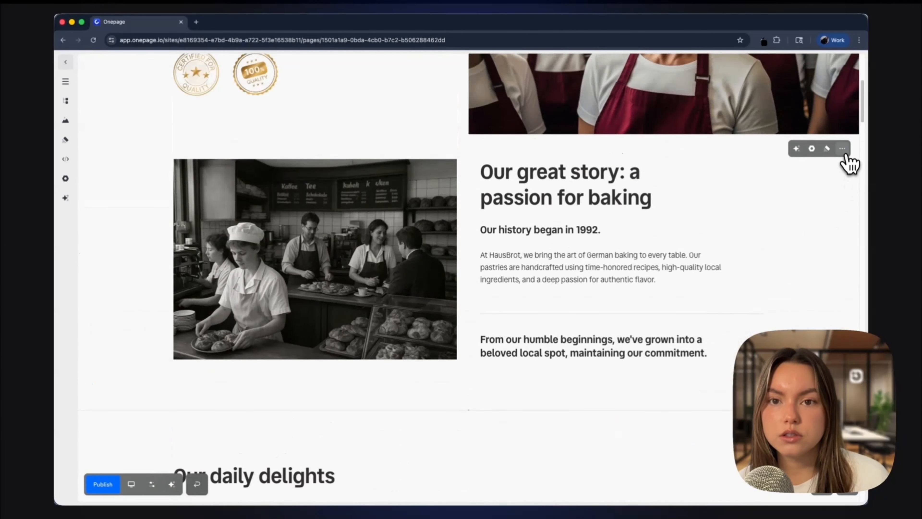
click(842, 149)
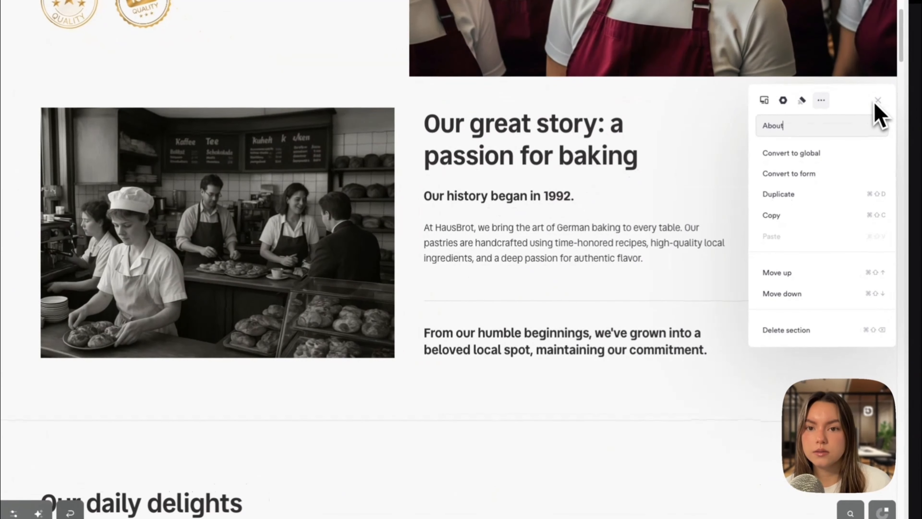
click(783, 101)
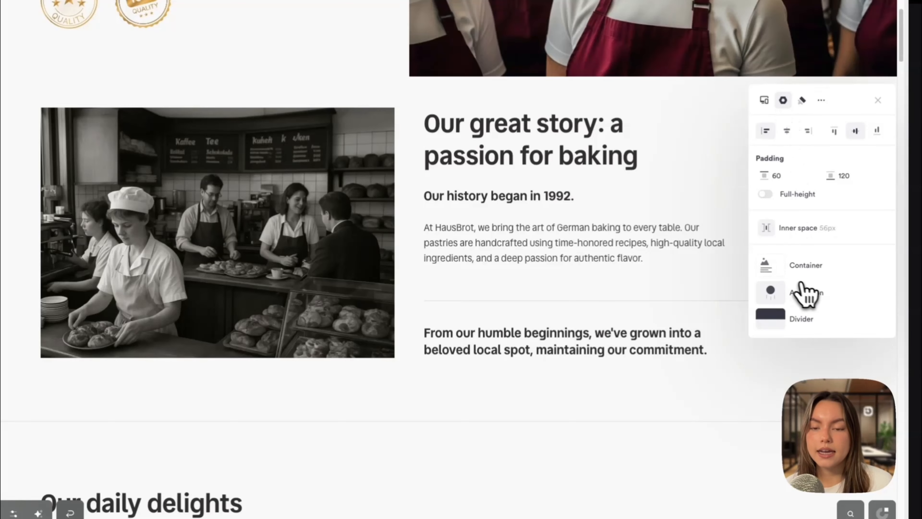
click(822, 270)
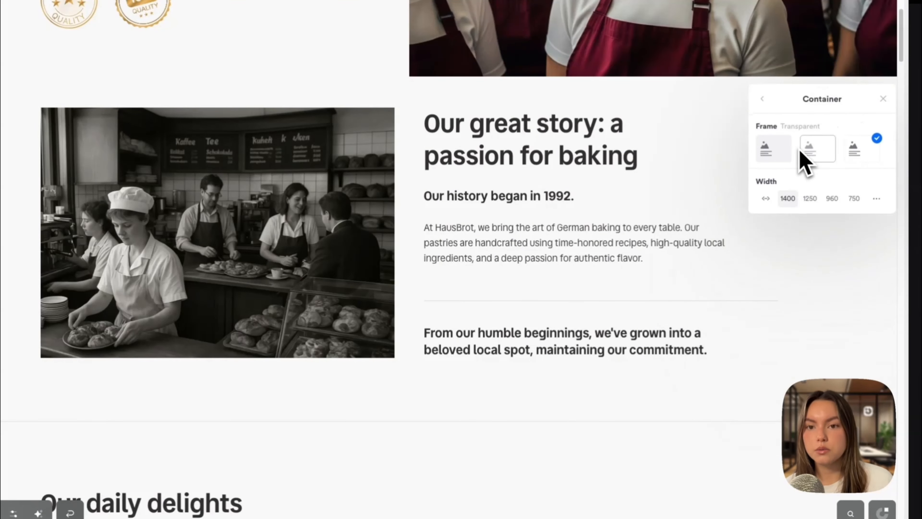
click(781, 154)
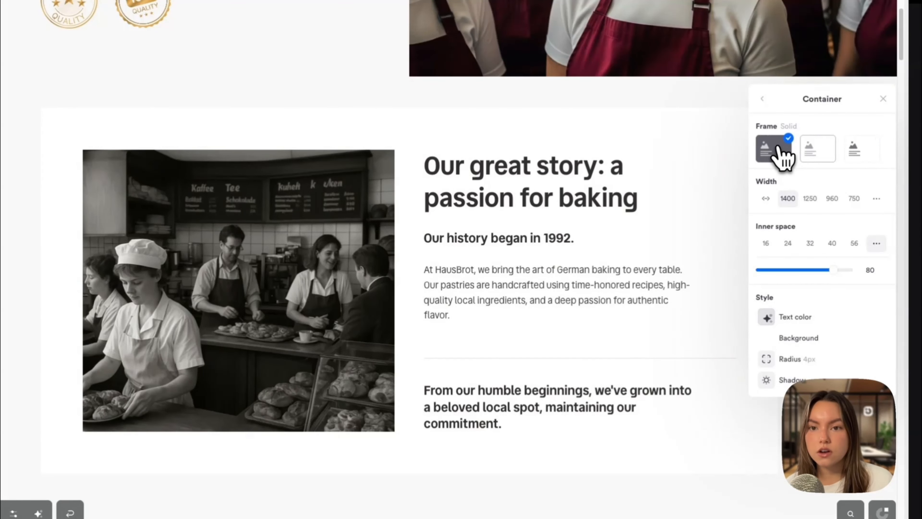
Step: Switch the 'Our great story' section's container frame to the third, frameless option
click(846, 151)
click(763, 98)
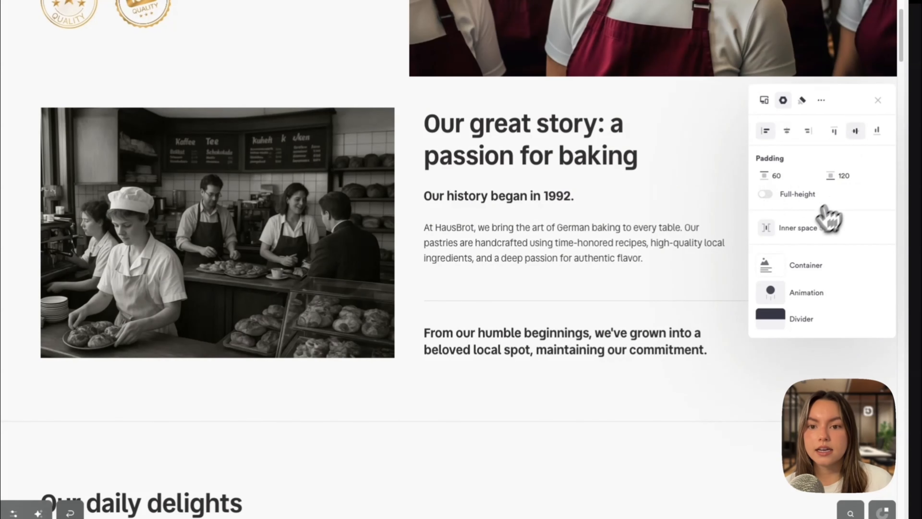
Step: Give the section a Fade in animation with the Linear pattern and preview it
click(831, 293)
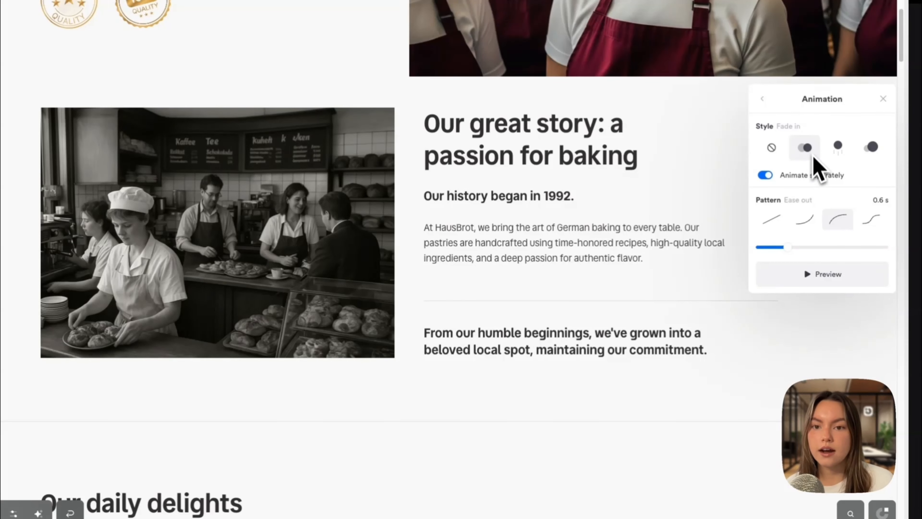
click(777, 227)
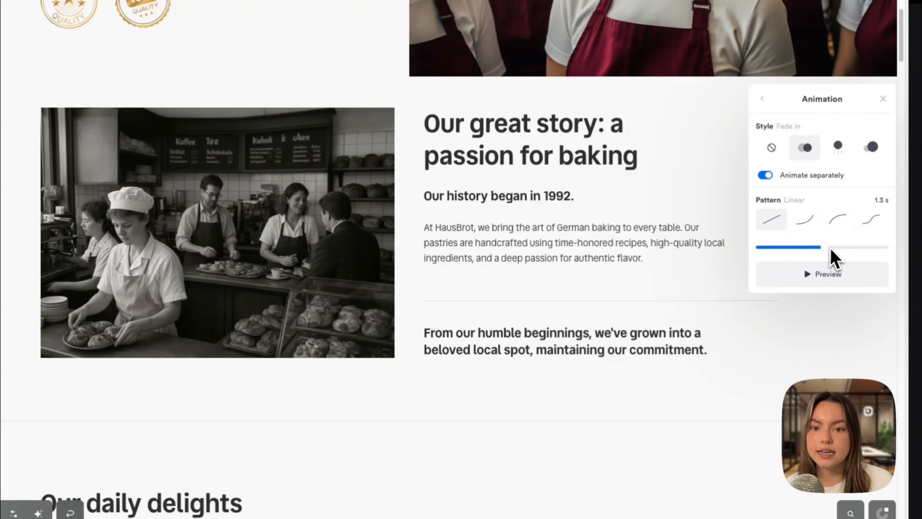
click(831, 283)
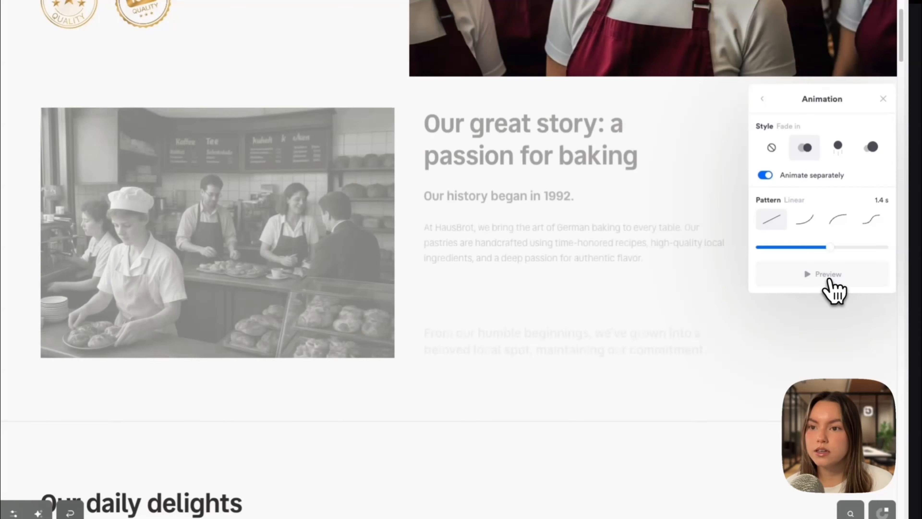
click(762, 98)
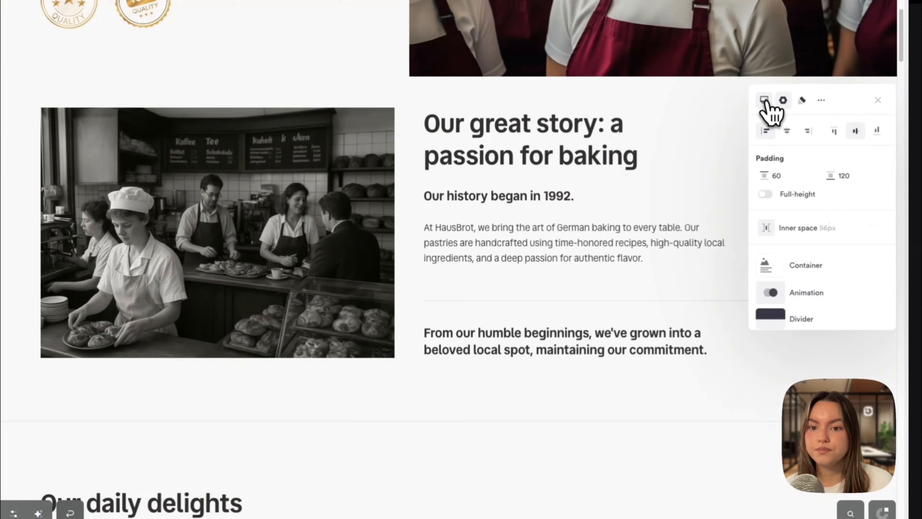
Step: Set the 'Our great story' section's background color to red
click(681, 161)
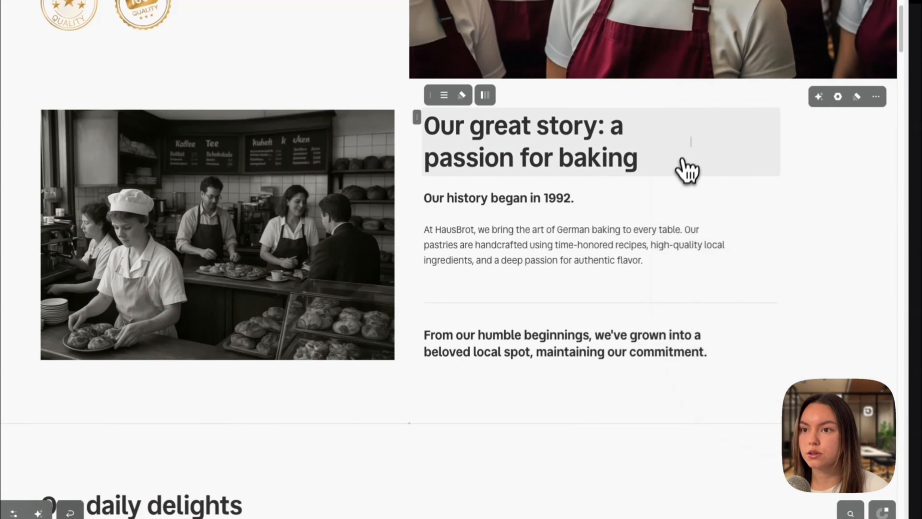
click(860, 102)
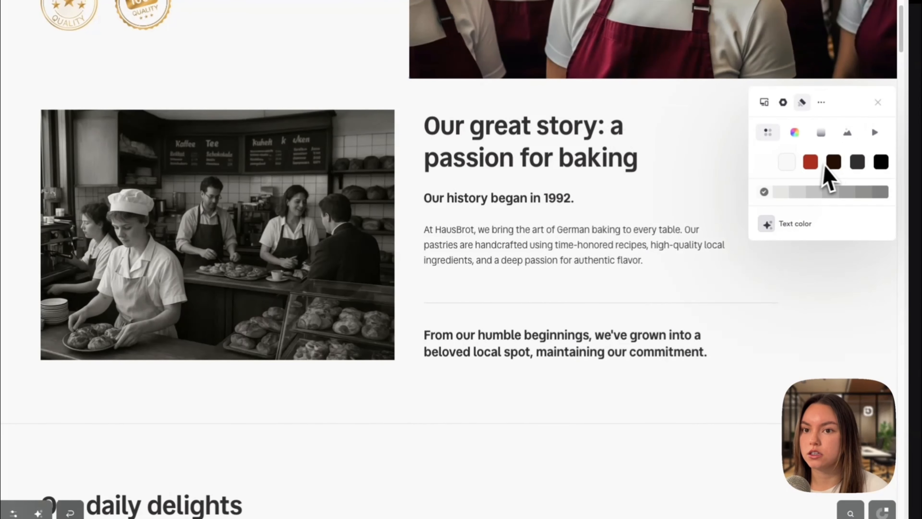
click(813, 165)
Step: Add a curved divider below the section and lower its height to about 117
click(783, 102)
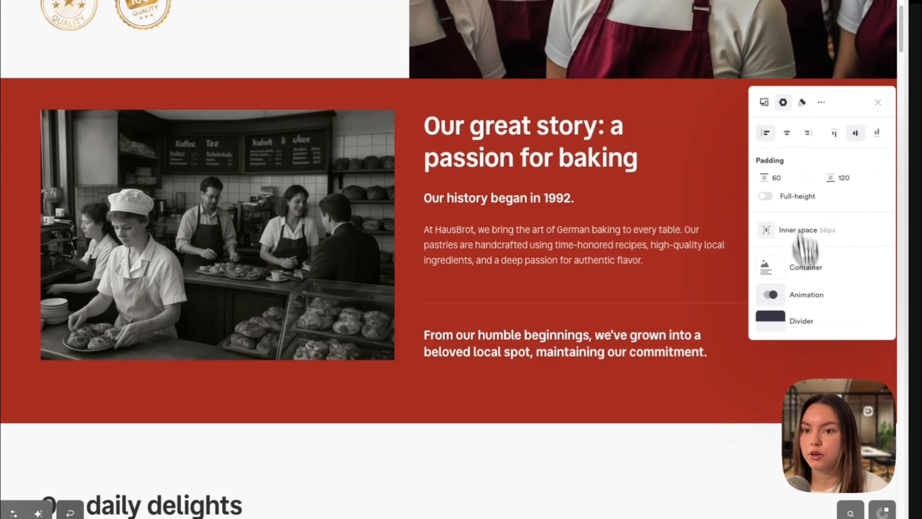
click(808, 322)
click(822, 143)
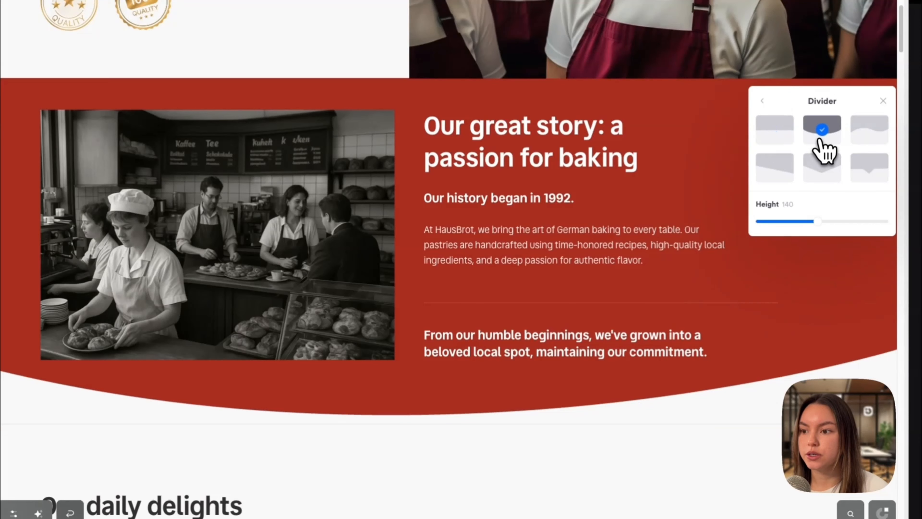
mouse_move(818, 221)
mouse_down()
mouse_move(798, 221)
mouse_move(873, 221)
mouse_move(808, 220)
mouse_up()
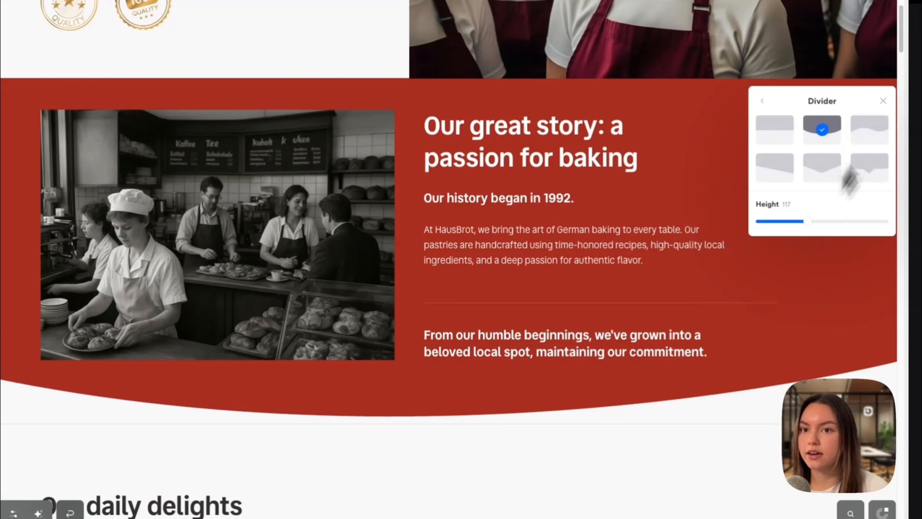
Step: Change the section's divider to the slanted shape and increase its height
click(868, 145)
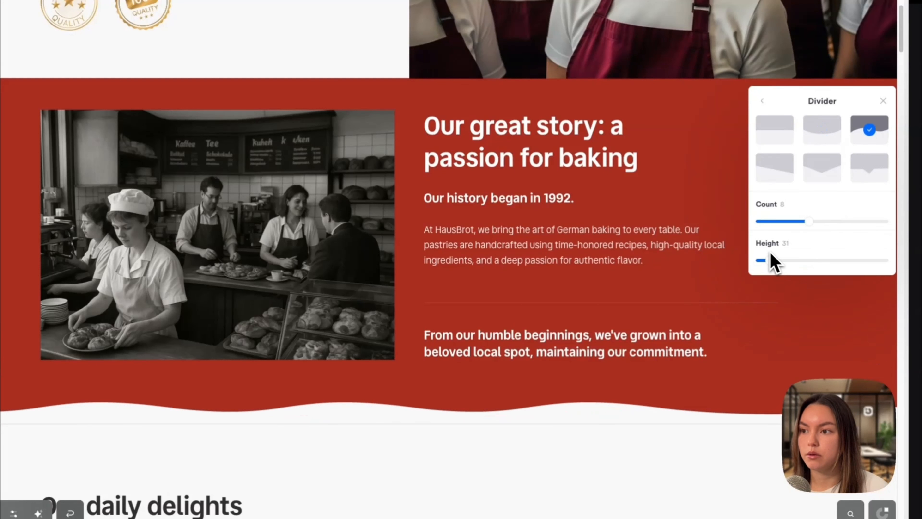
click(861, 176)
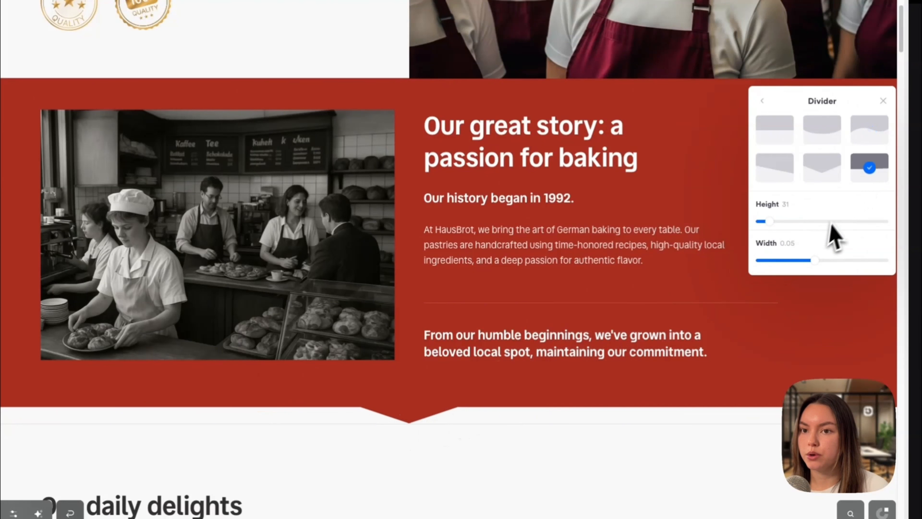
click(773, 174)
drag(769, 221, 842, 222)
click(812, 247)
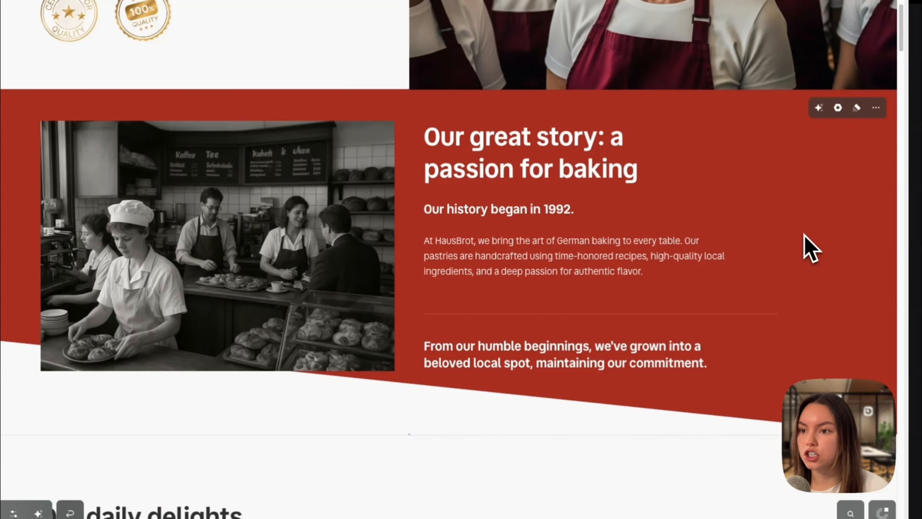
Step: Remove the red background color from the 'Our great story' section
click(755, 256)
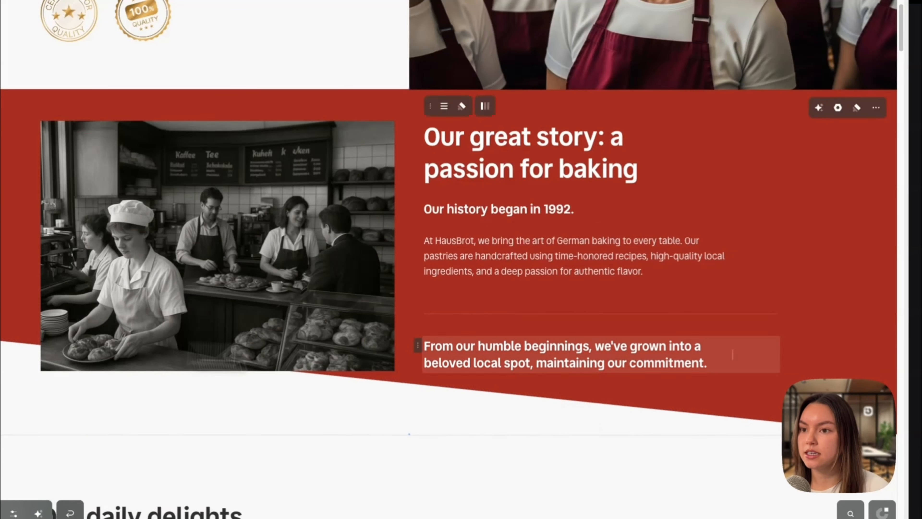
scroll(835, 303, down, 3)
scroll(884, 304, up, 3)
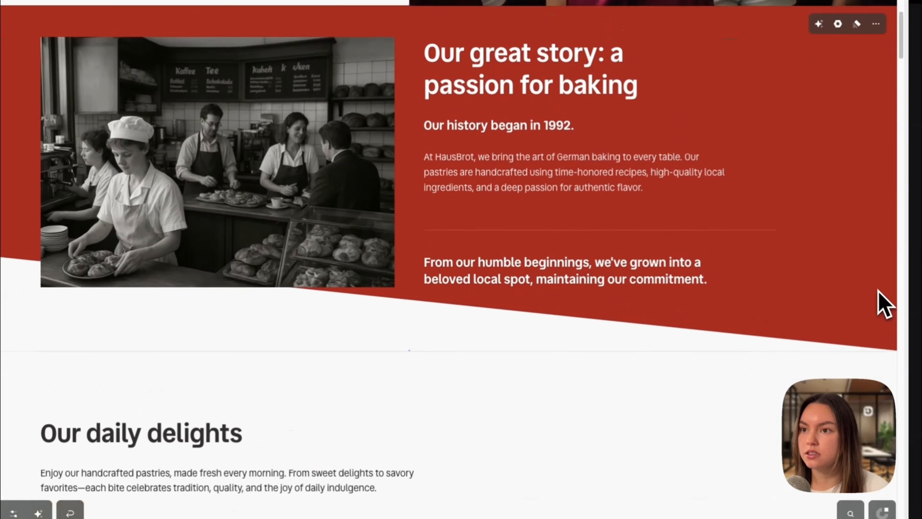
click(857, 123)
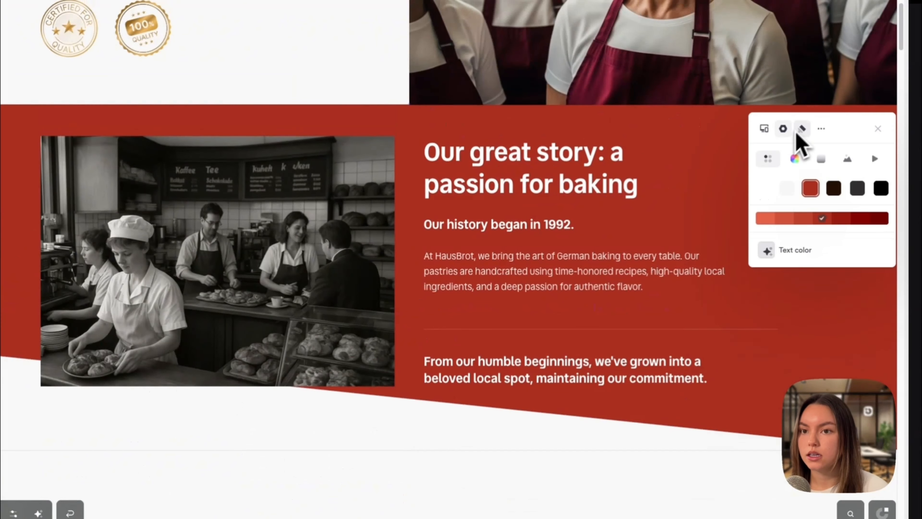
click(764, 189)
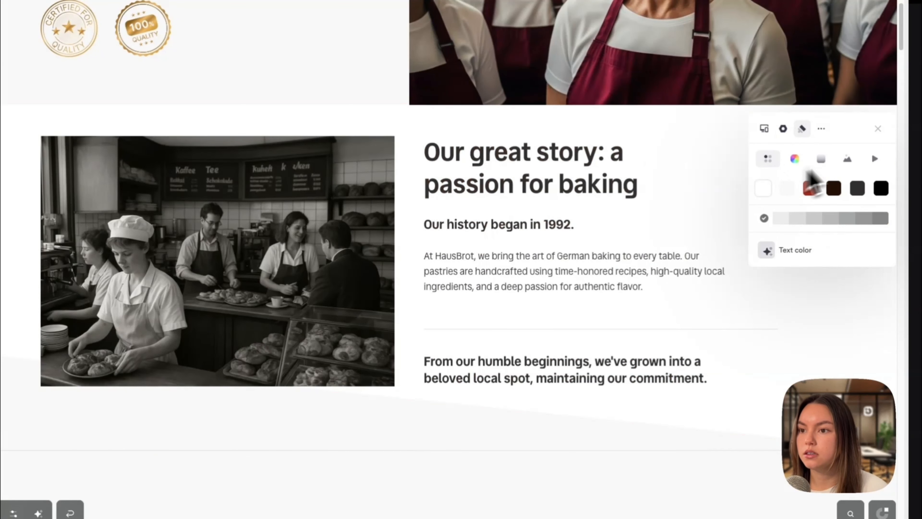
Step: Set the section's divider back to none
click(787, 132)
click(806, 350)
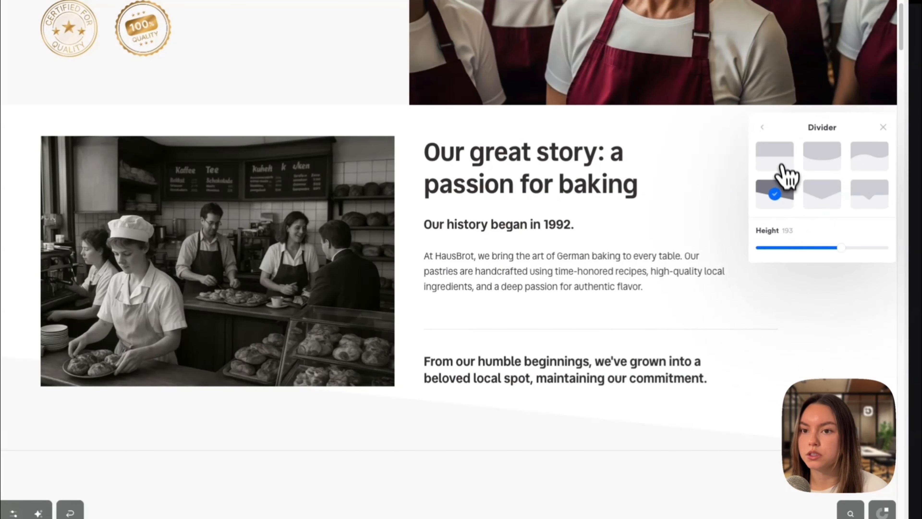
click(779, 157)
Step: Browse the free stock library's Nature images as replacements for the bakery photo
scroll(544, 255, down, 1)
click(294, 206)
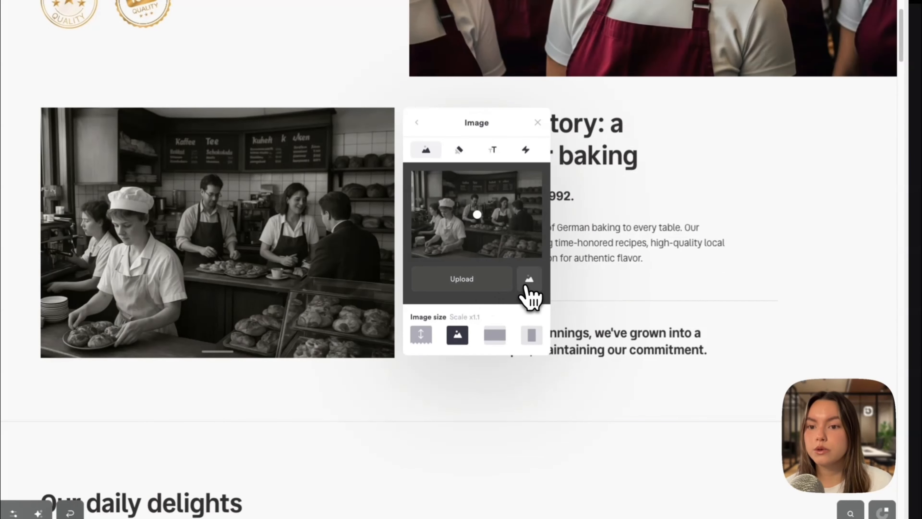
click(529, 279)
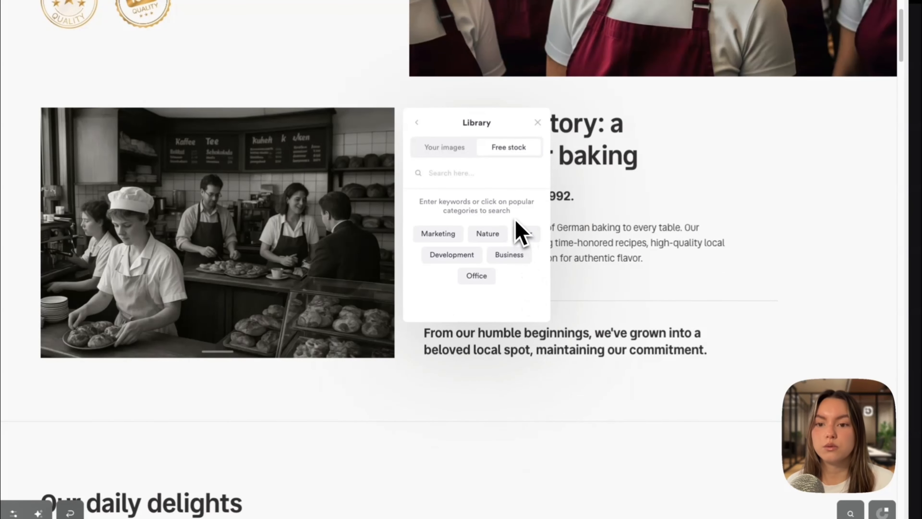
click(504, 229)
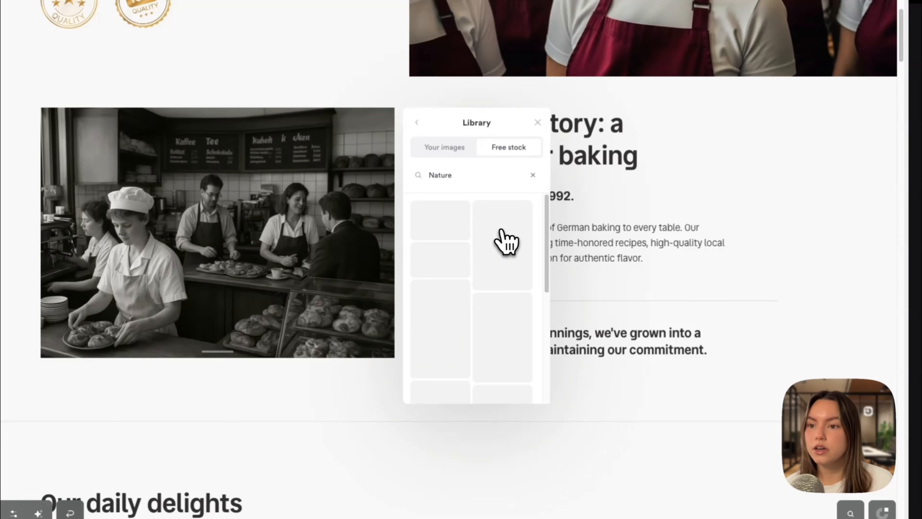
click(505, 242)
scroll(488, 282, down, 3)
scroll(483, 285, up, 5)
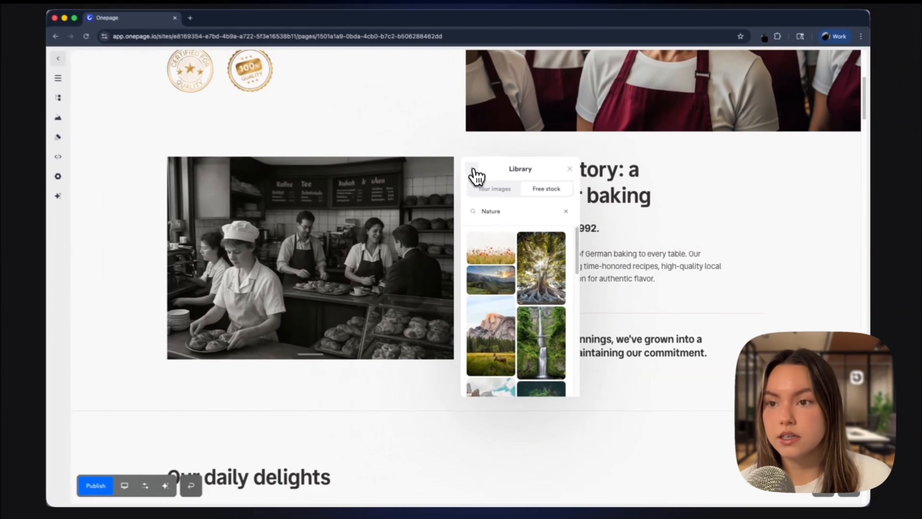
click(418, 124)
click(441, 289)
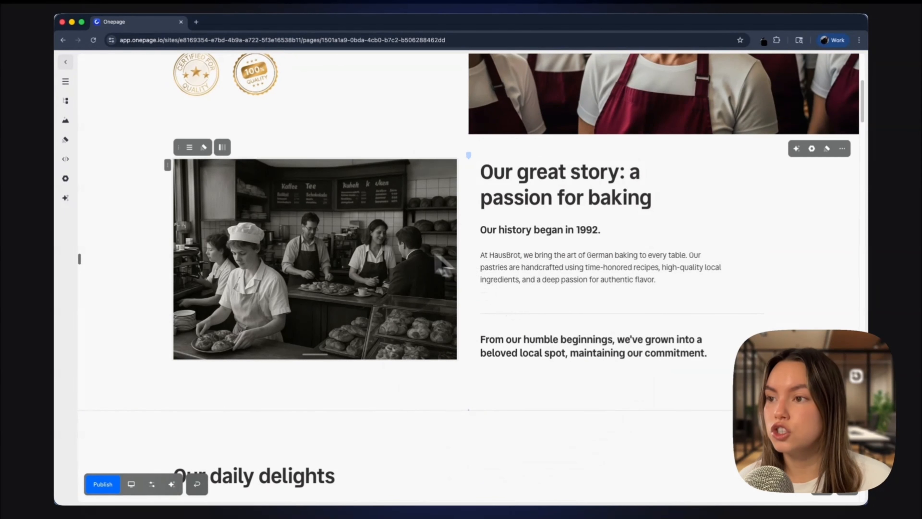
Step: Add a Video element to the image column below the bakery photo
click(190, 147)
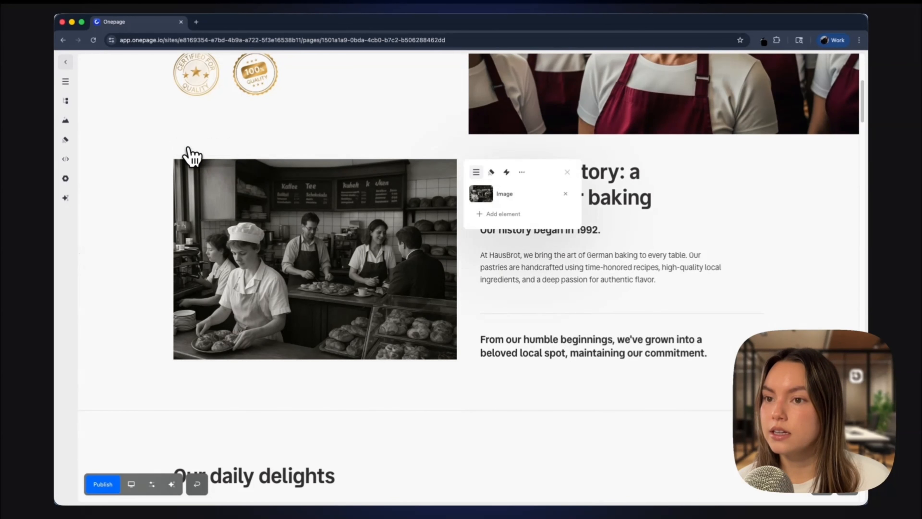
click(494, 215)
text(vid)
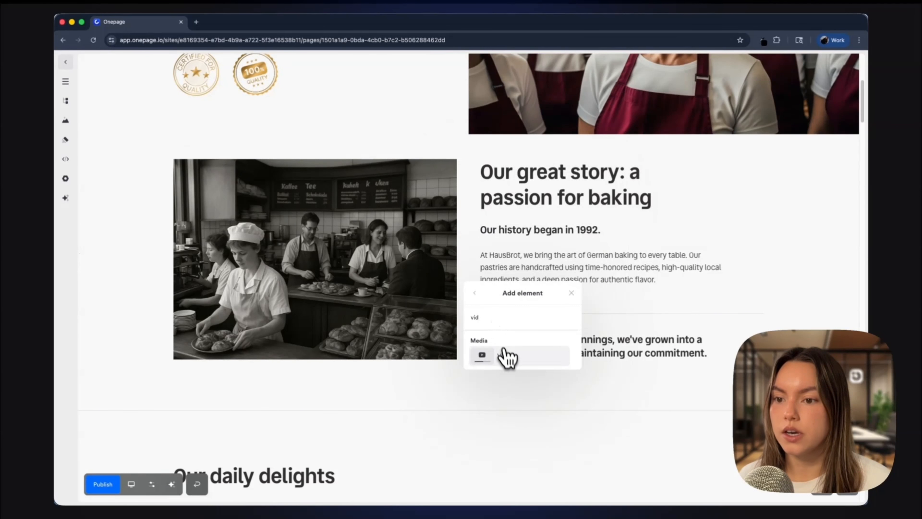
click(507, 358)
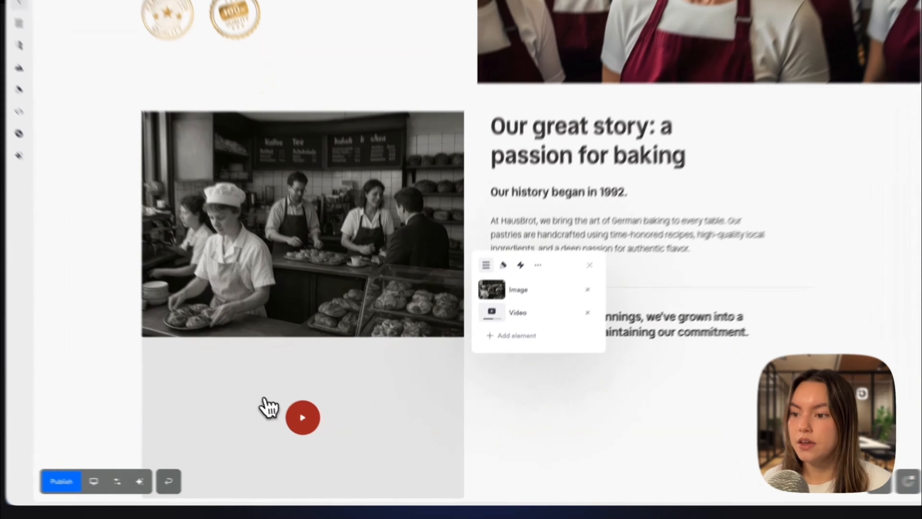
Step: Paste a YouTube link as the new video's source
click(281, 417)
click(280, 417)
click(506, 388)
text(https://youtu.be/Ya0gINkaDE4?si=rJA1r62Z780fi2dq)
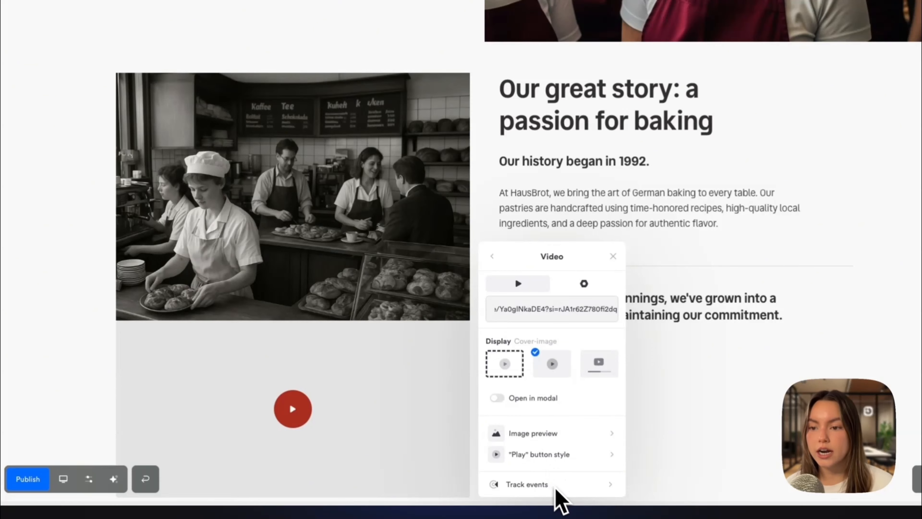
click(418, 378)
scroll(581, 391, down, 3)
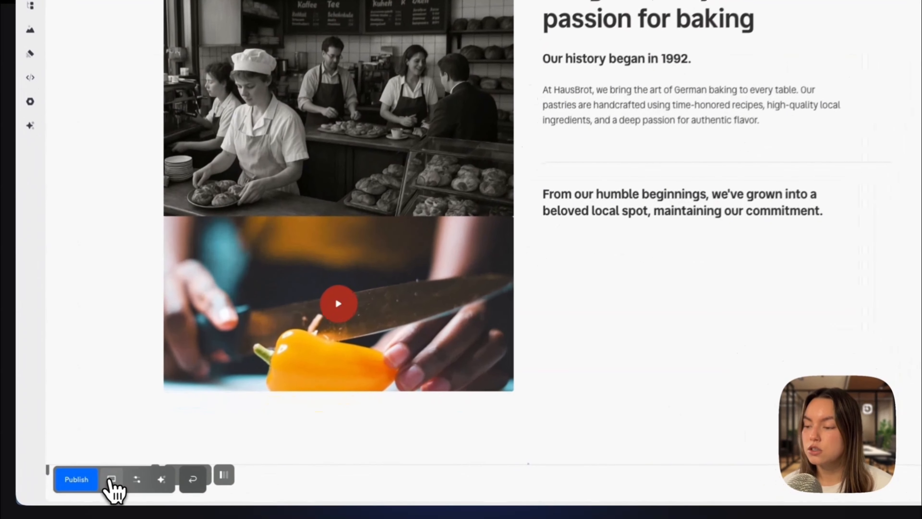
Step: Preview the page in Mobile and Desktop views, then close the preview controls
click(110, 481)
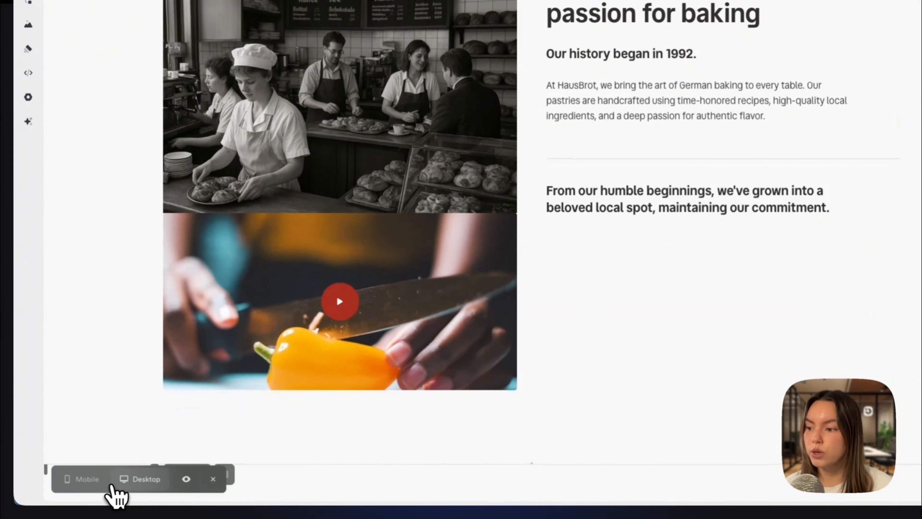
click(78, 479)
scroll(480, 365, up, 10)
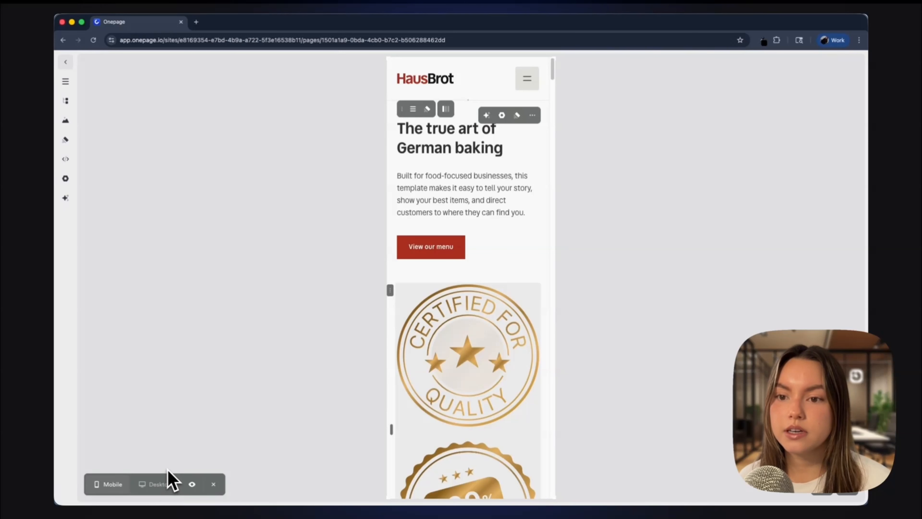
click(152, 485)
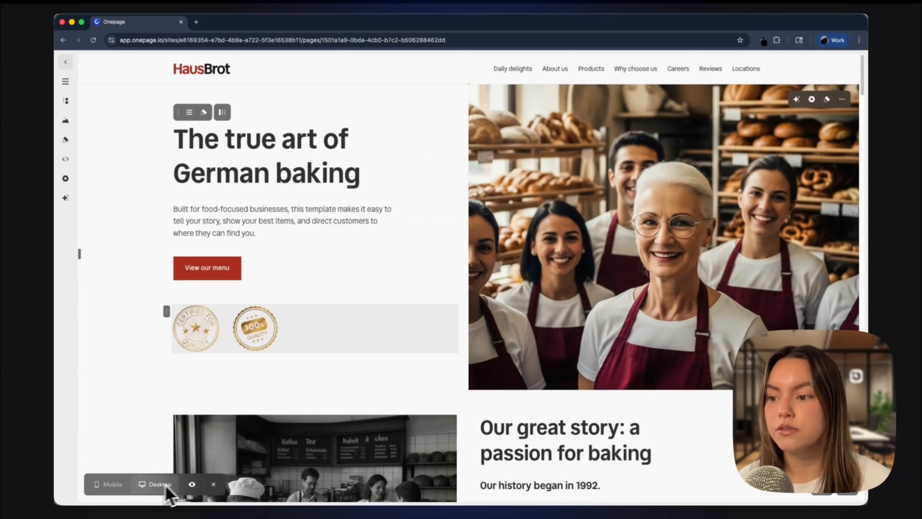
click(214, 485)
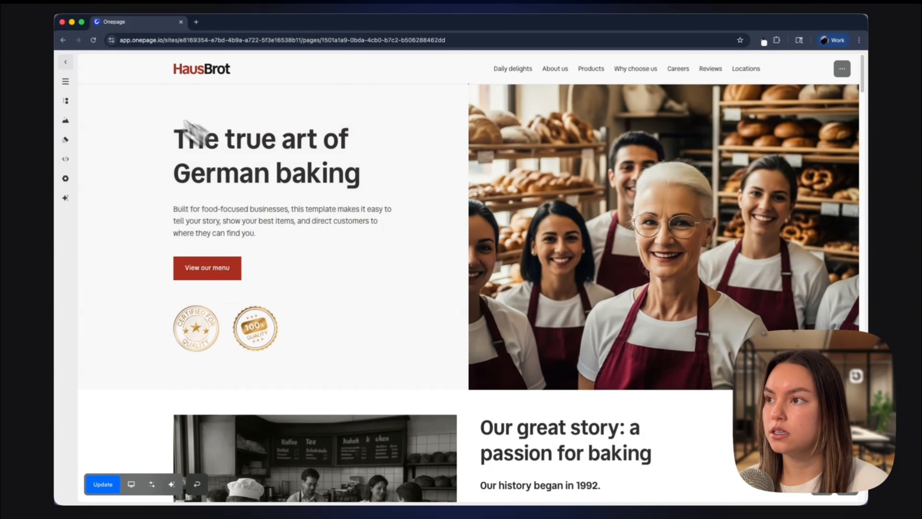
Step: Duplicate the Hero section and rename the copy 'Hero - mobile'
click(65, 83)
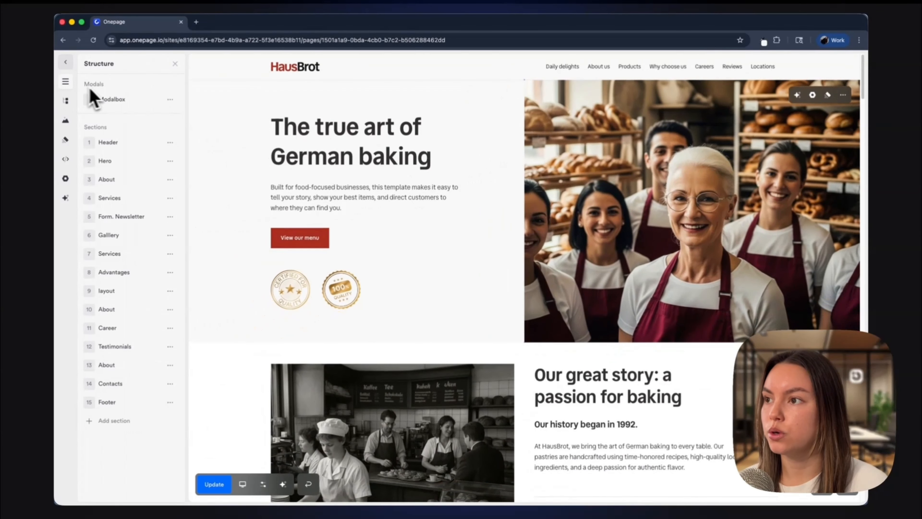
click(170, 161)
click(153, 184)
double_click(125, 163)
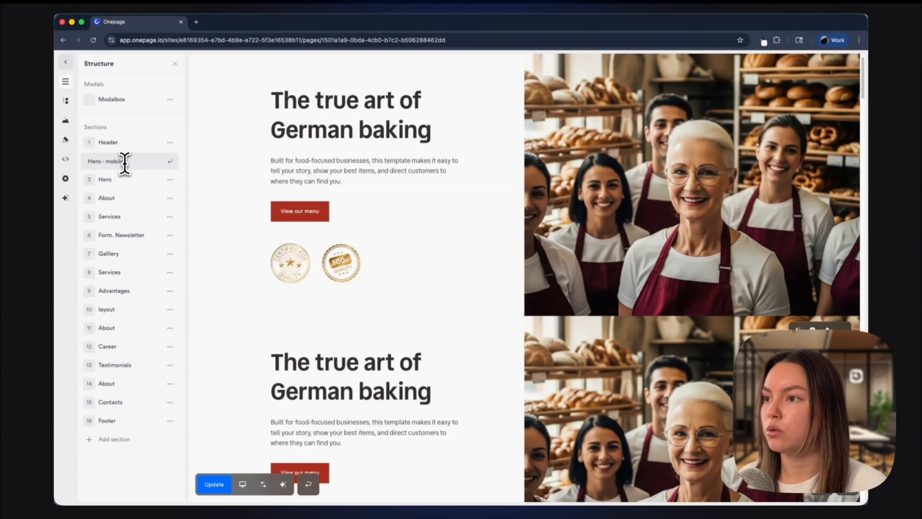
key(Return)
Step: Replace the lower hero section's image with a free stock photo from the 'people in bakery' search and set it to portrait size
click(667, 325)
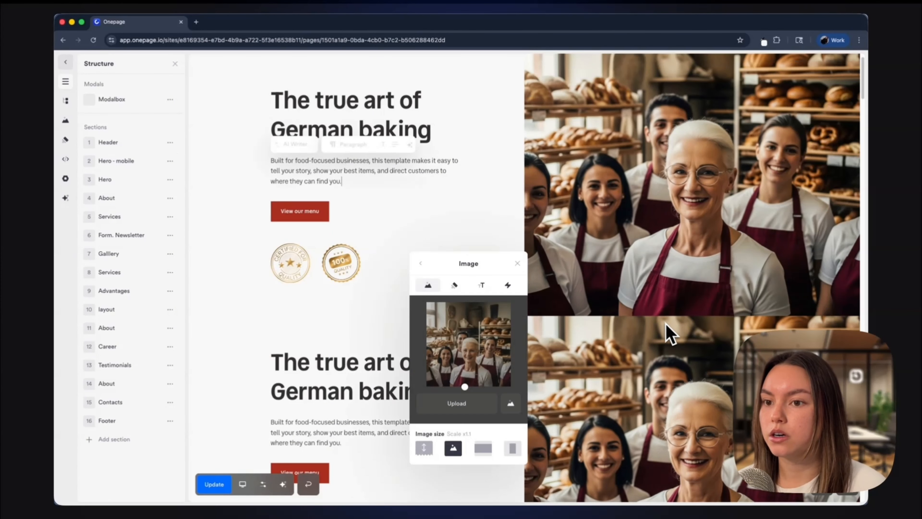
scroll(668, 326, down, 2)
click(663, 397)
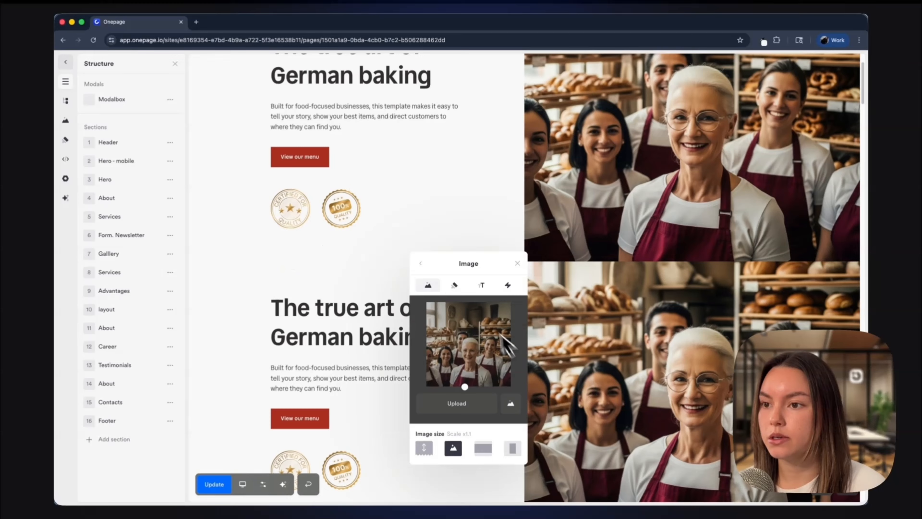
click(511, 404)
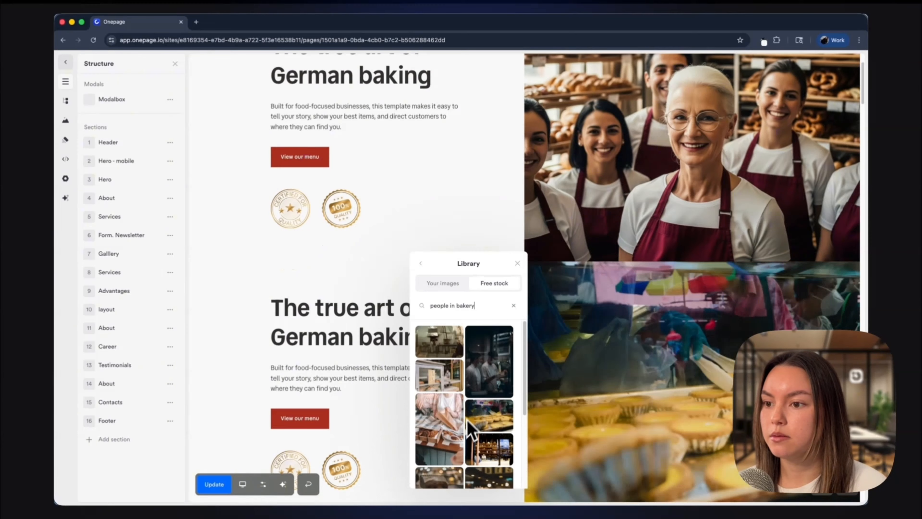
click(499, 369)
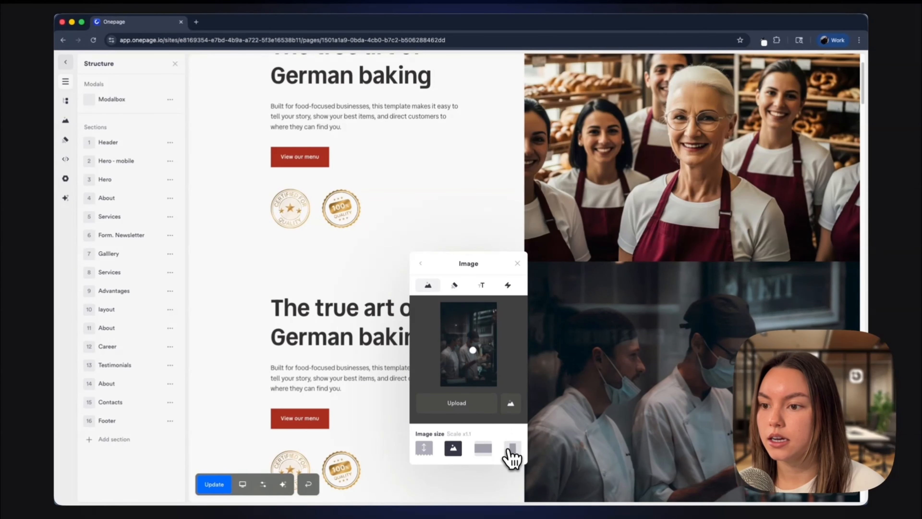
click(512, 449)
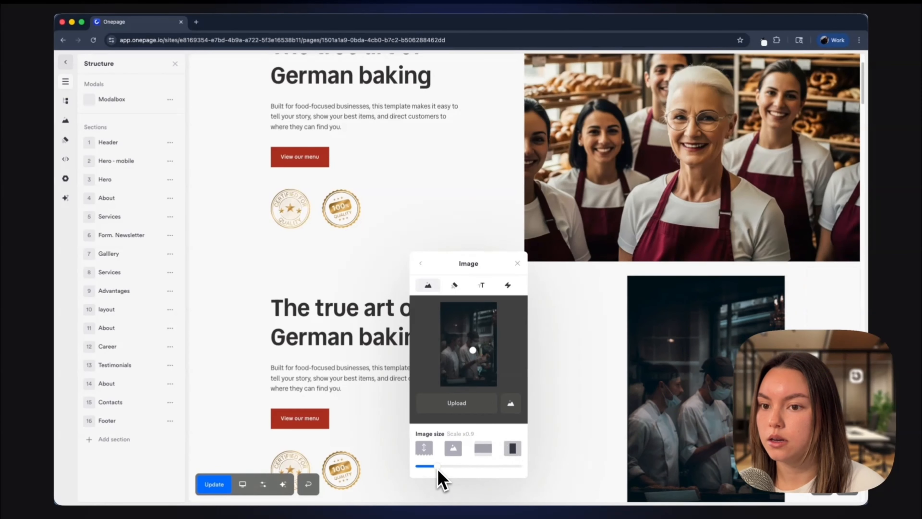
Step: Set the lower hero section's visibility to Mobile only
click(572, 384)
click(815, 283)
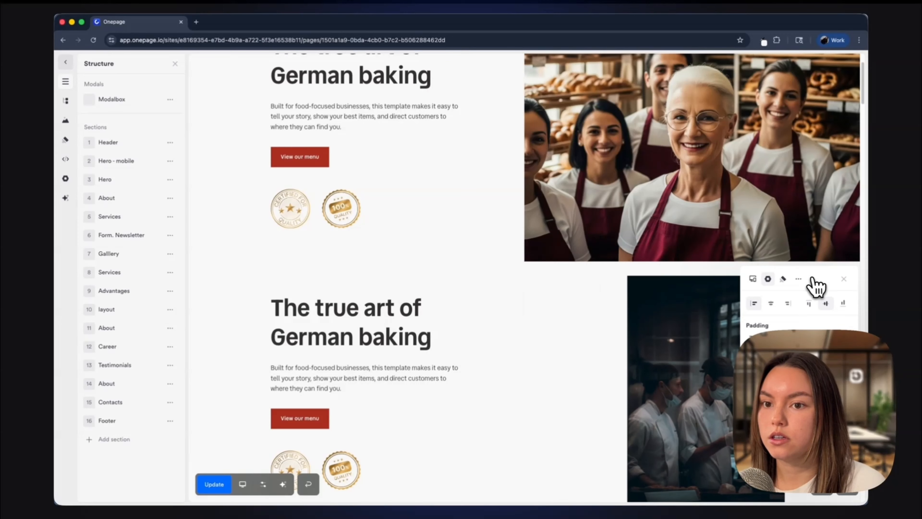
click(754, 279)
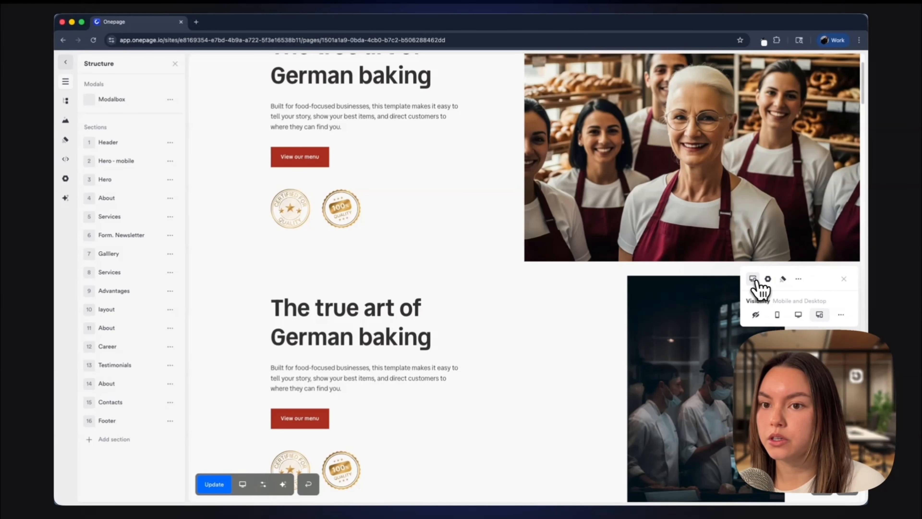
click(777, 314)
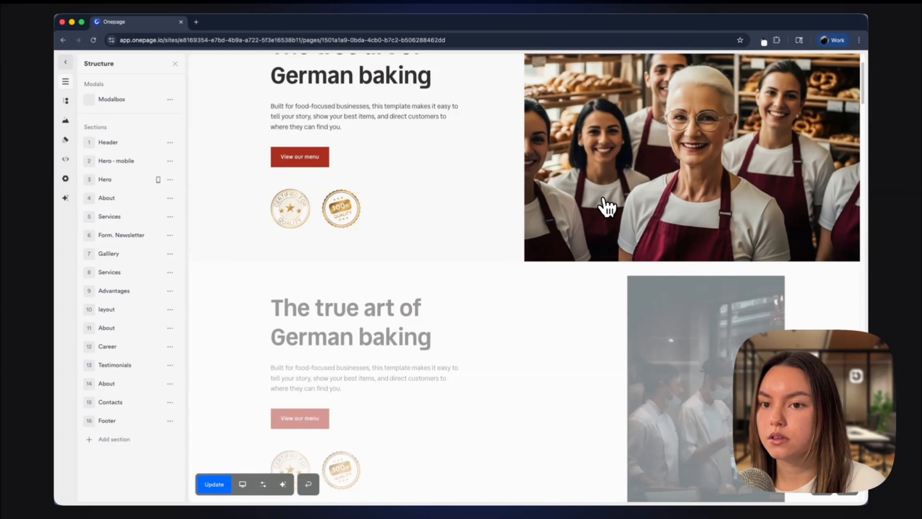
Step: Set the top hero section's visibility to Desktop only
scroll(607, 210, up, 3)
click(817, 103)
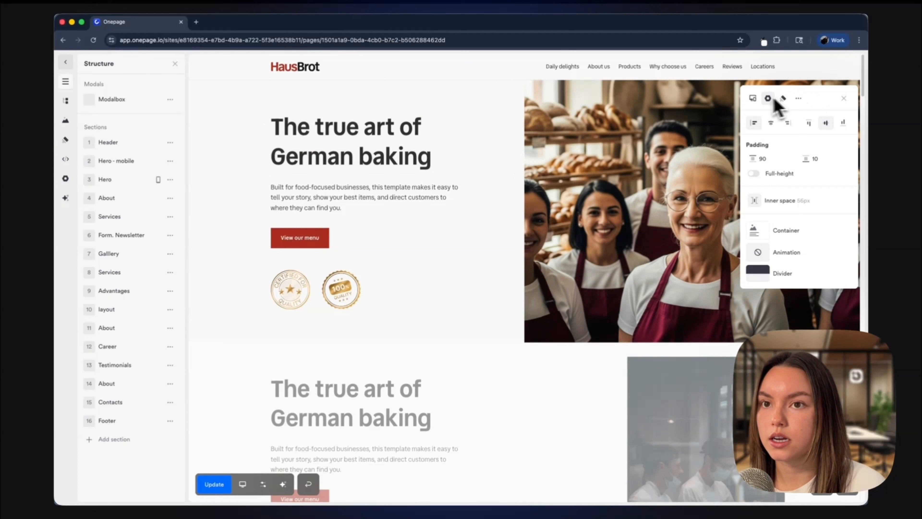
click(753, 98)
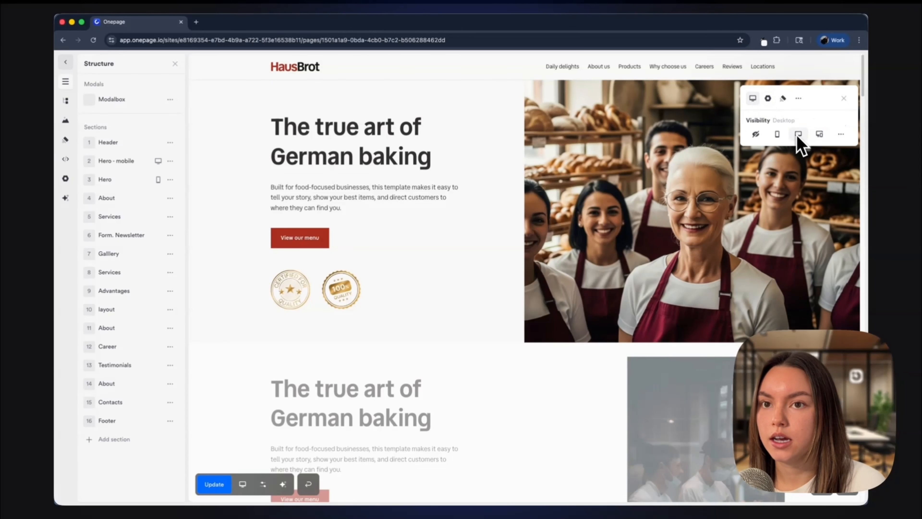
click(506, 130)
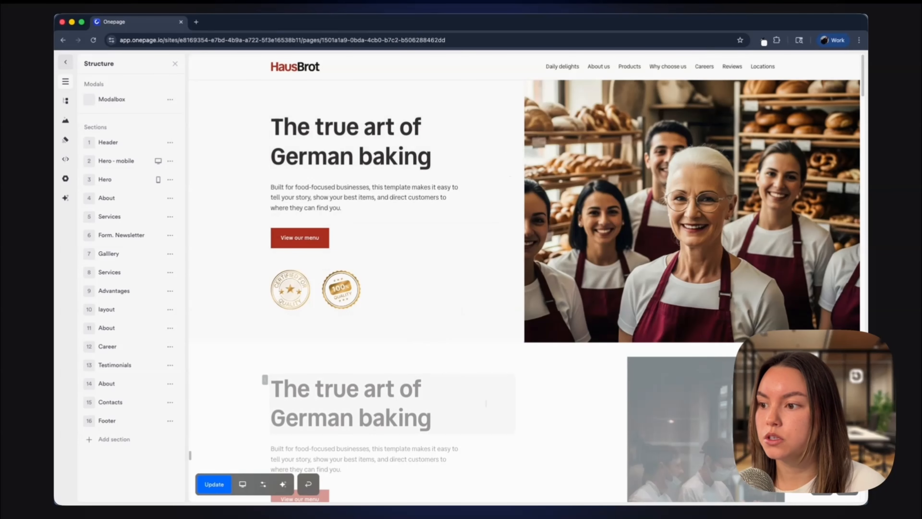
Step: Preview both hero sections in Mobile view and then Desktop view
click(242, 485)
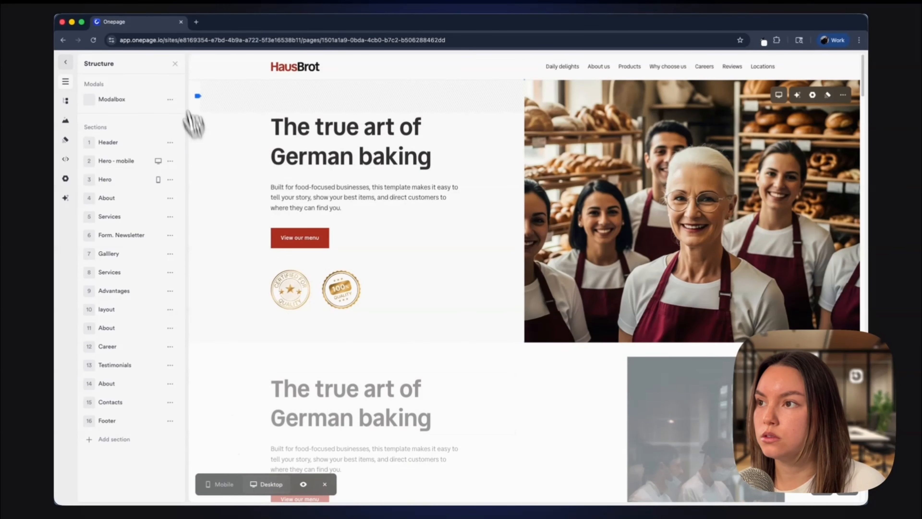
click(174, 67)
click(111, 485)
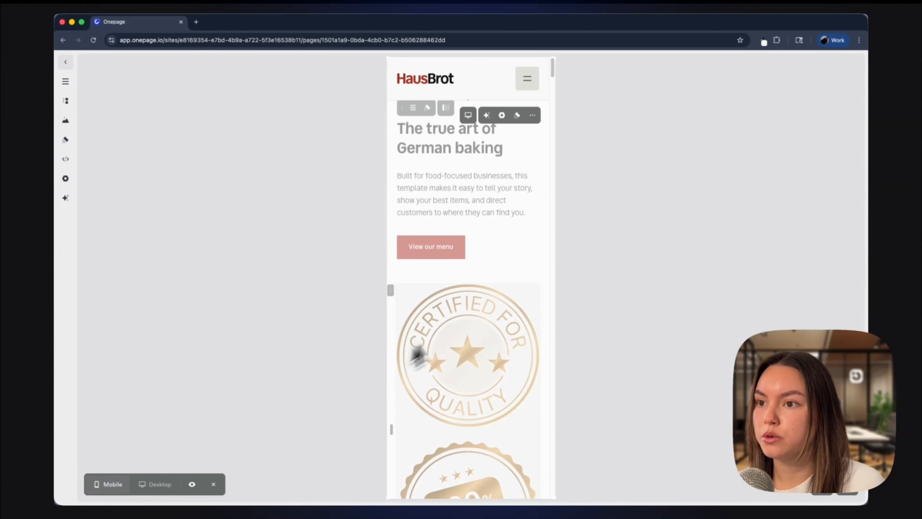
scroll(516, 262, down, 5)
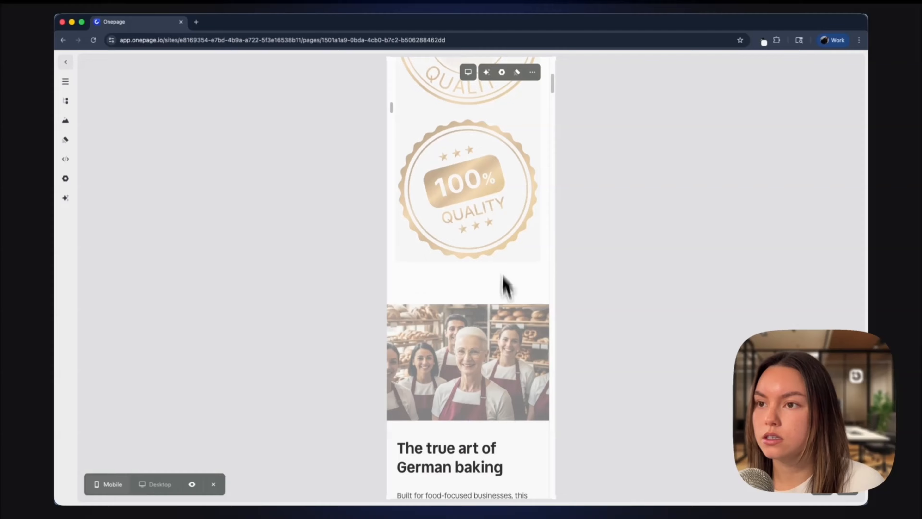
scroll(510, 276, down, 15)
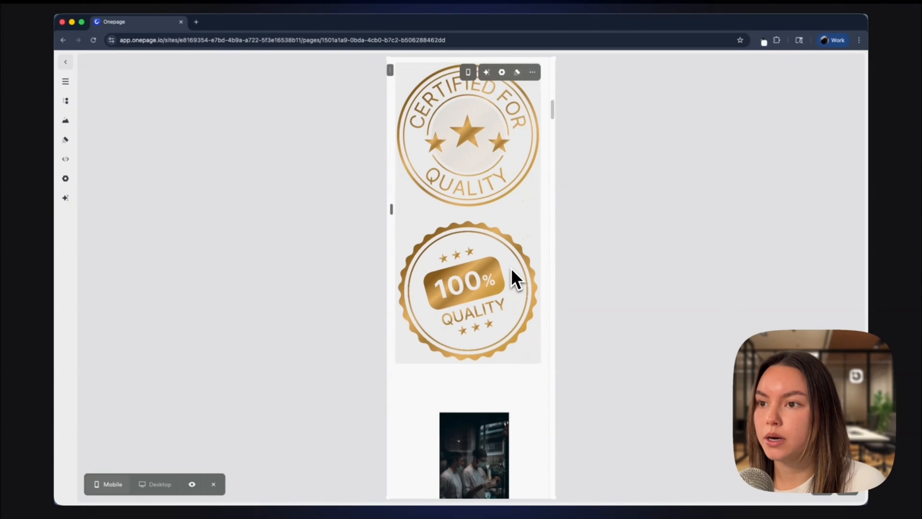
scroll(478, 274, up, 15)
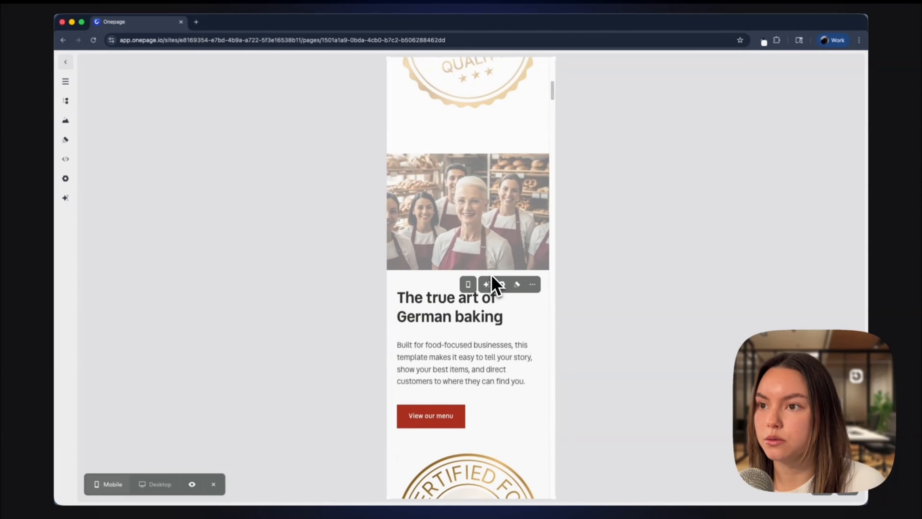
scroll(495, 282, down, 5)
scroll(495, 283, up, 3)
click(160, 485)
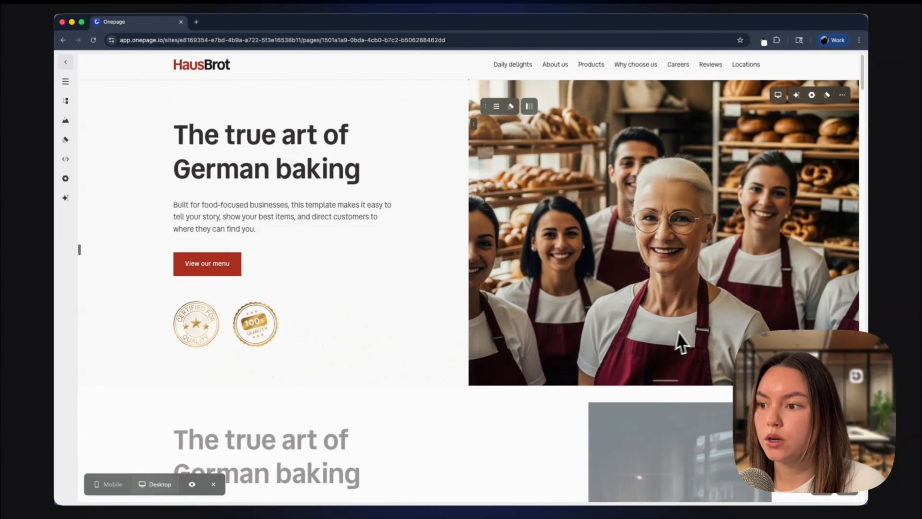
scroll(675, 335, down, 7)
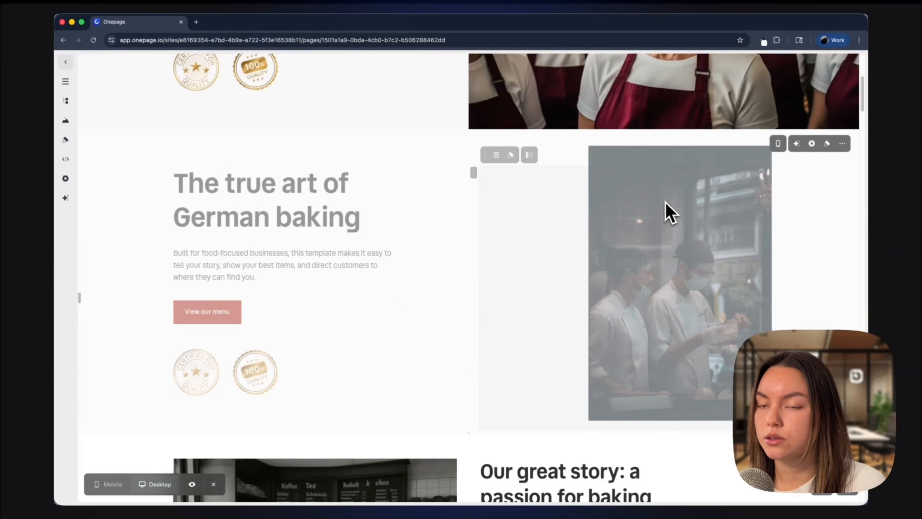
scroll(674, 215, up, 7)
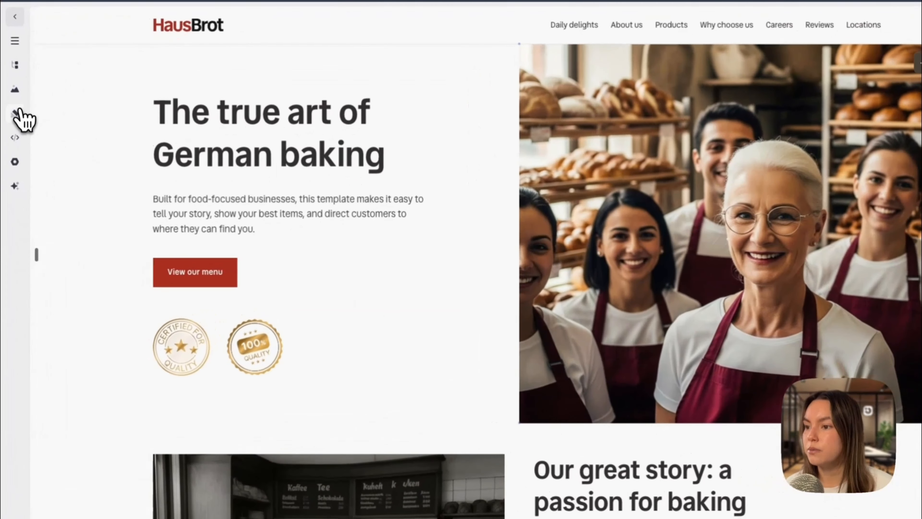
Step: Browse the Design panel's color palettes, typography pairs and Solid, Line and Transparent button styles
click(66, 139)
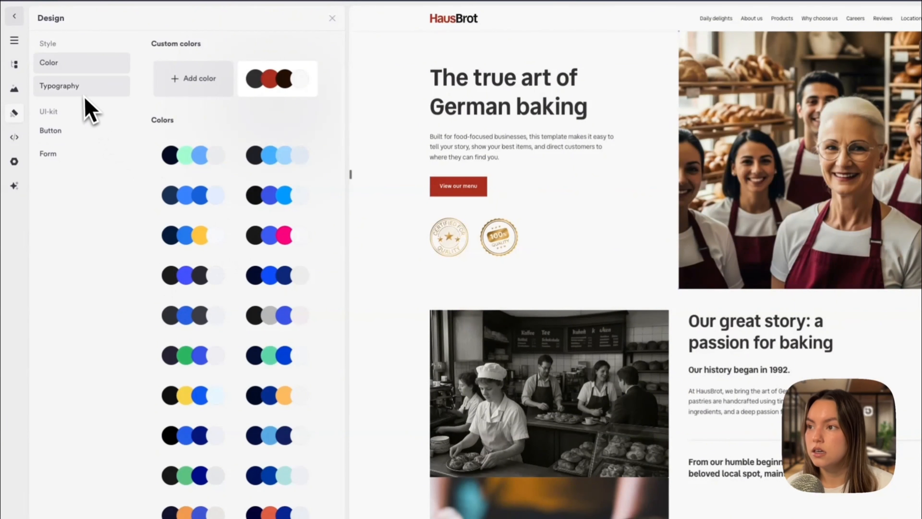
scroll(278, 200, down, 5)
scroll(278, 200, up, 5)
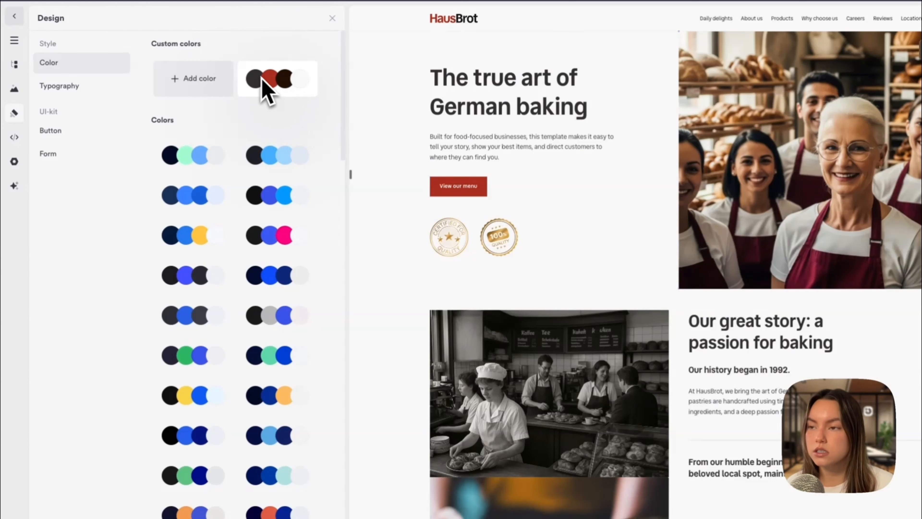
click(97, 82)
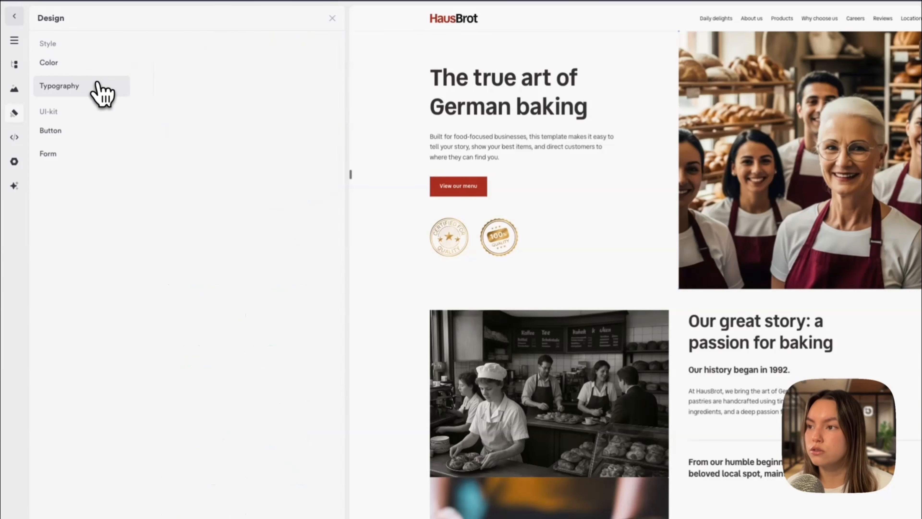
scroll(306, 160, down, 6)
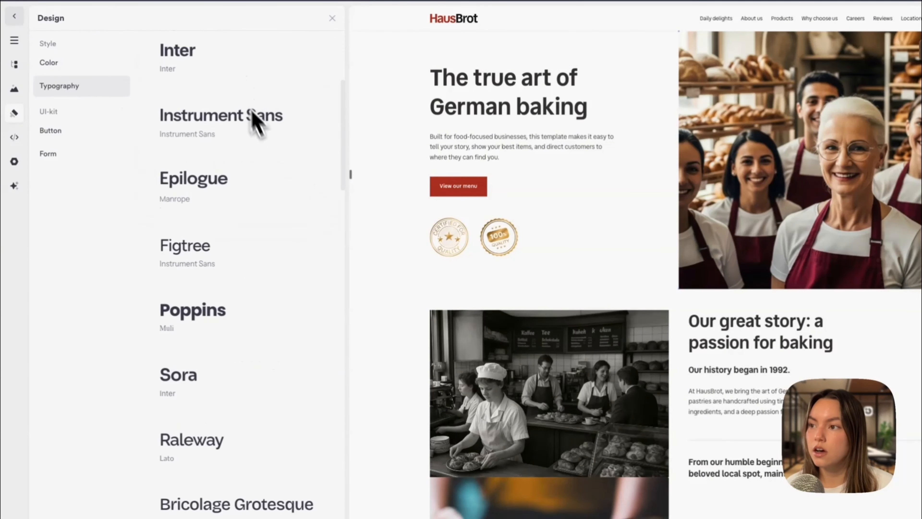
scroll(311, 200, down, 3)
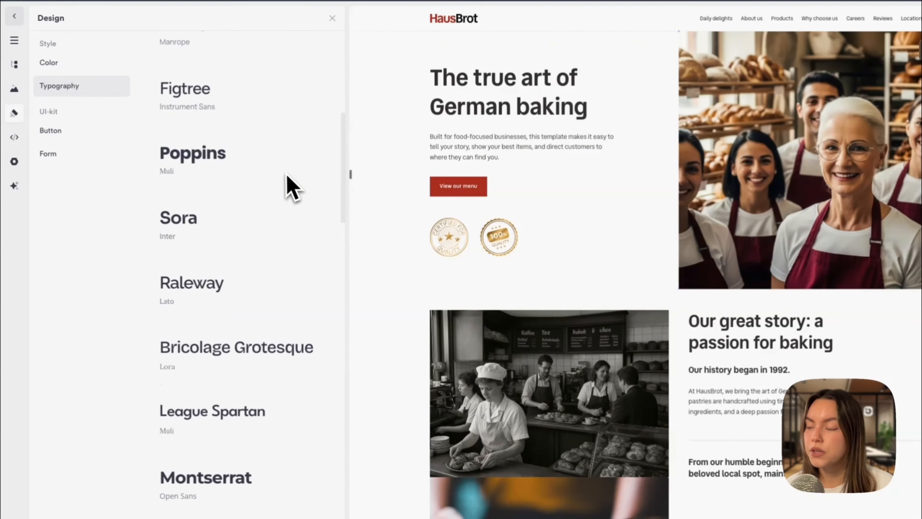
click(83, 131)
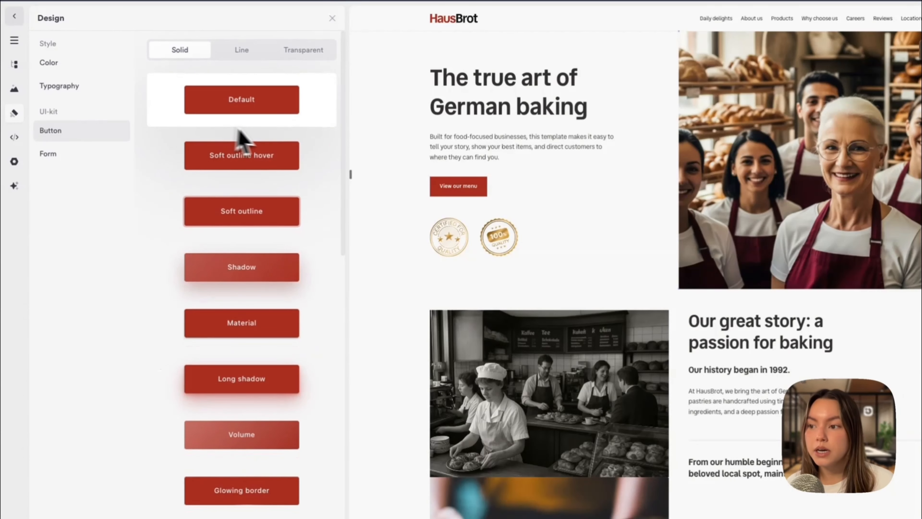
click(239, 56)
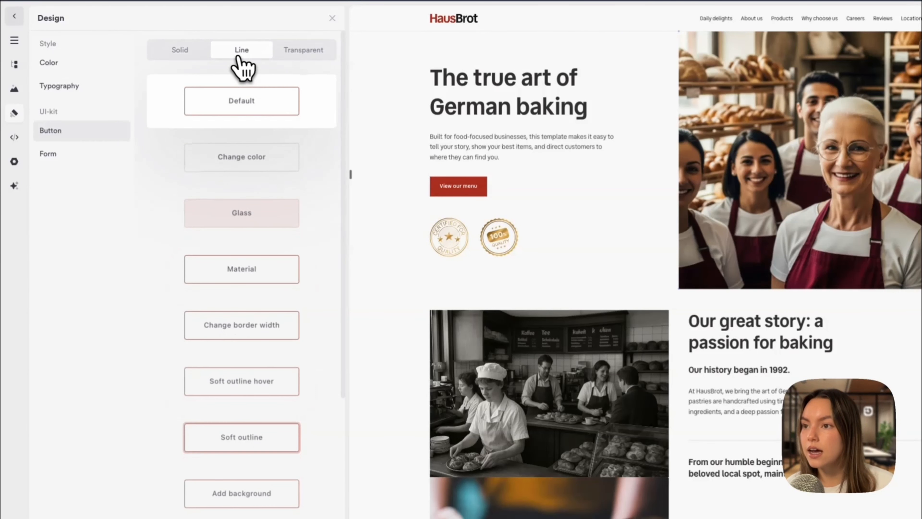
click(306, 52)
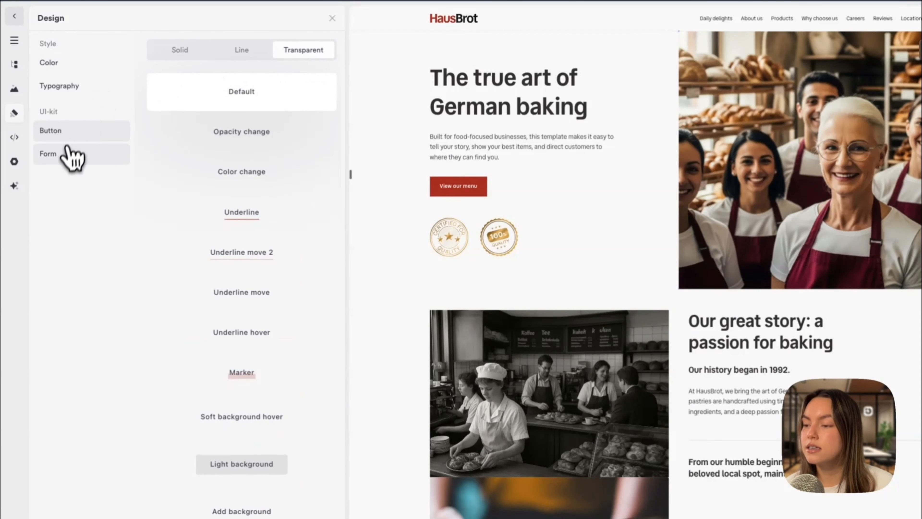
click(65, 164)
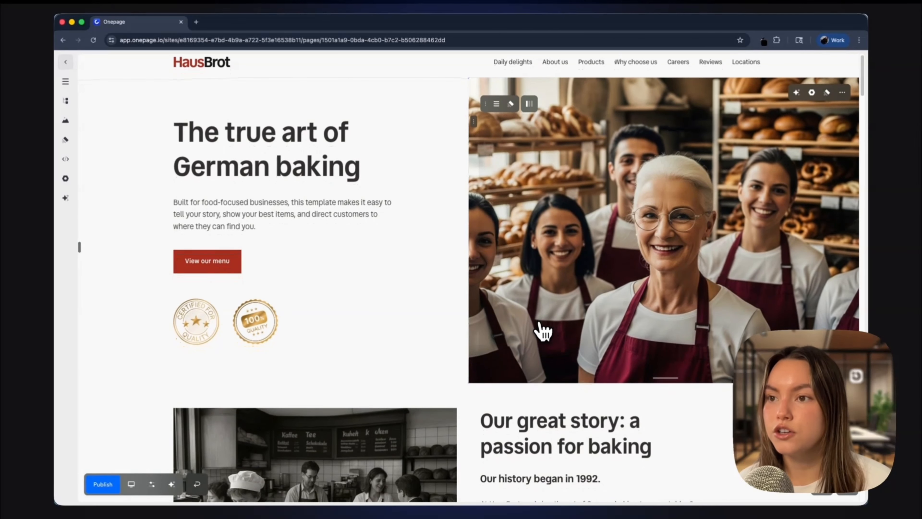
Step: Add a Form. Newsletter section from Forms & Funnels between the story section and 'Our daily delights'
scroll(543, 330, down, 10)
scroll(543, 331, down, 2)
mouse_move(472, 336)
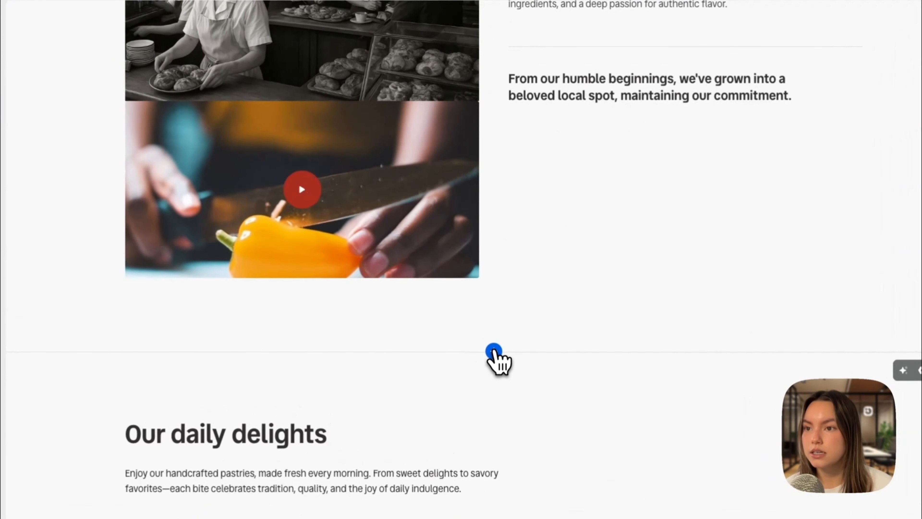
click(494, 352)
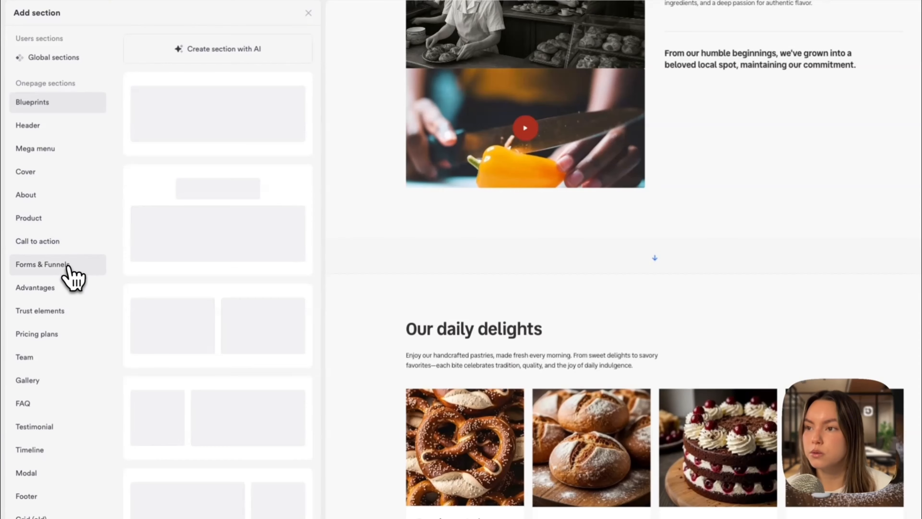
click(67, 265)
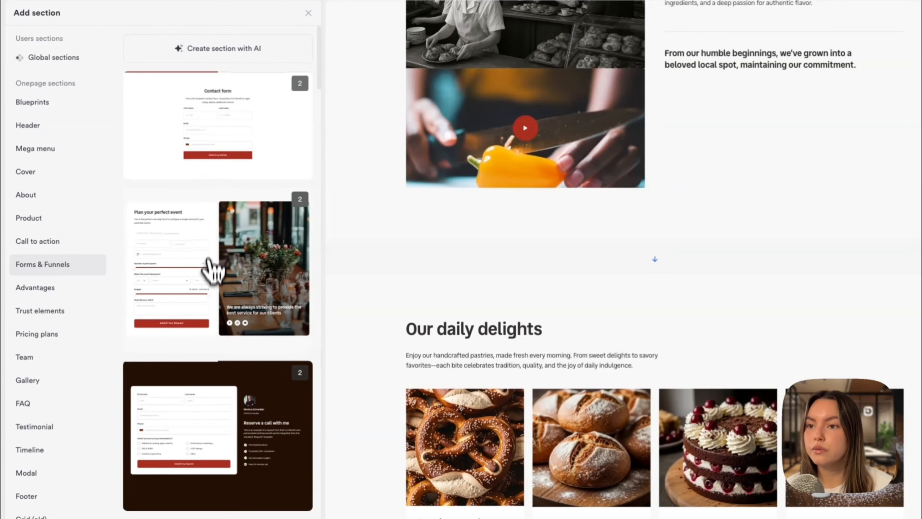
scroll(212, 287, down, 8)
scroll(214, 287, down, 6)
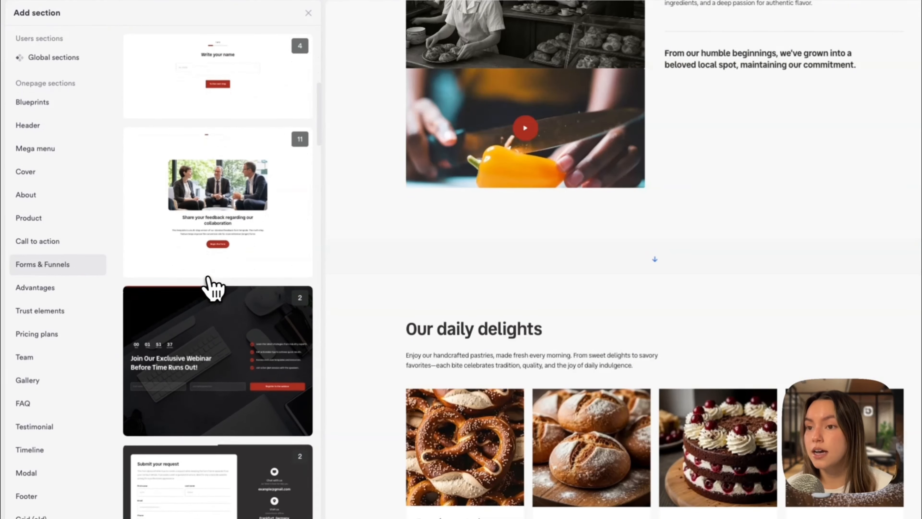
scroll(214, 289, down, 8)
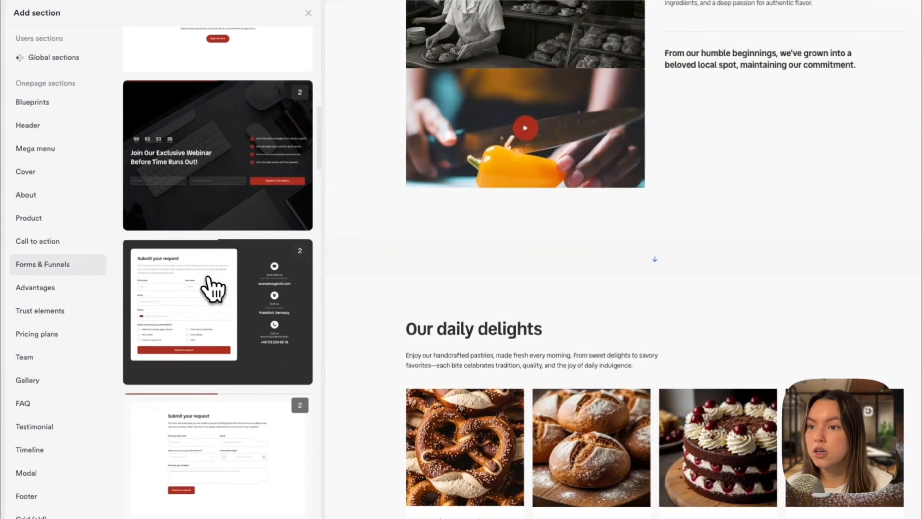
mouse_move(232, 449)
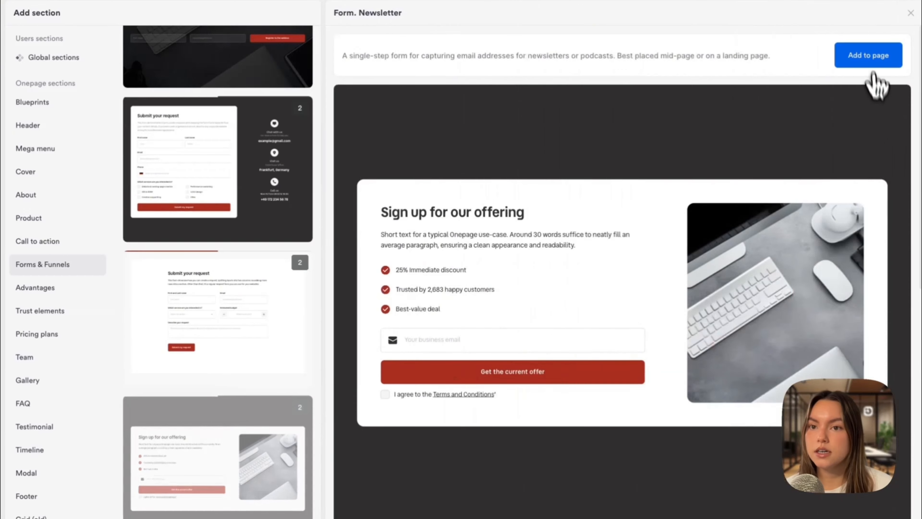
click(869, 58)
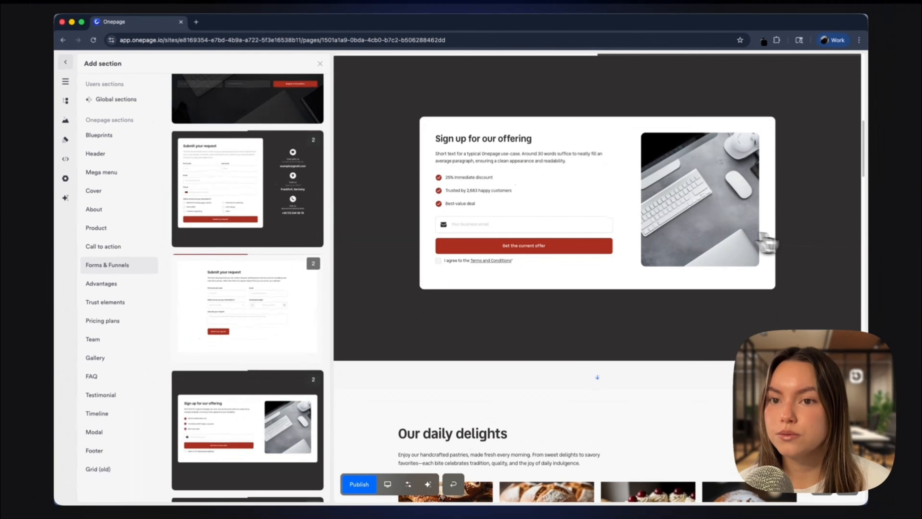
Step: Add an empty block below the craft section's feature cards and resize it to 6 × 2
click(822, 239)
scroll(660, 221, up, 10)
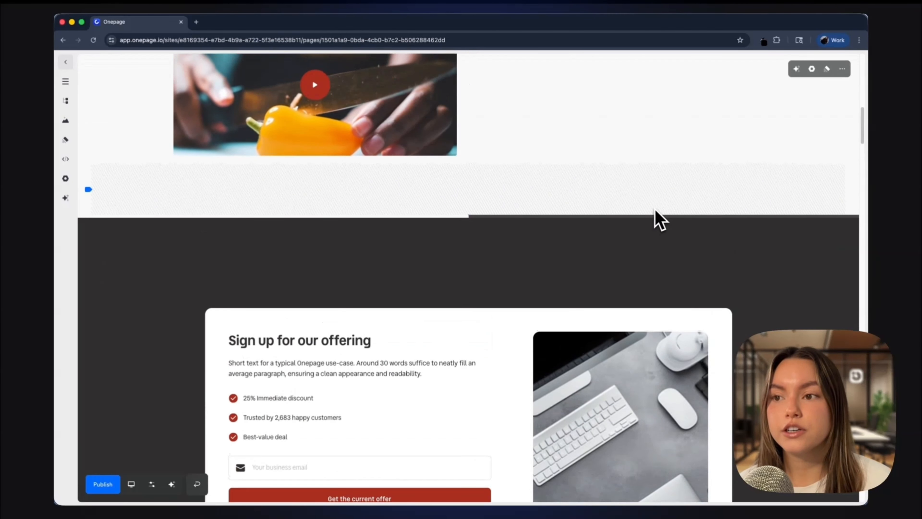
scroll(660, 221, up, 10)
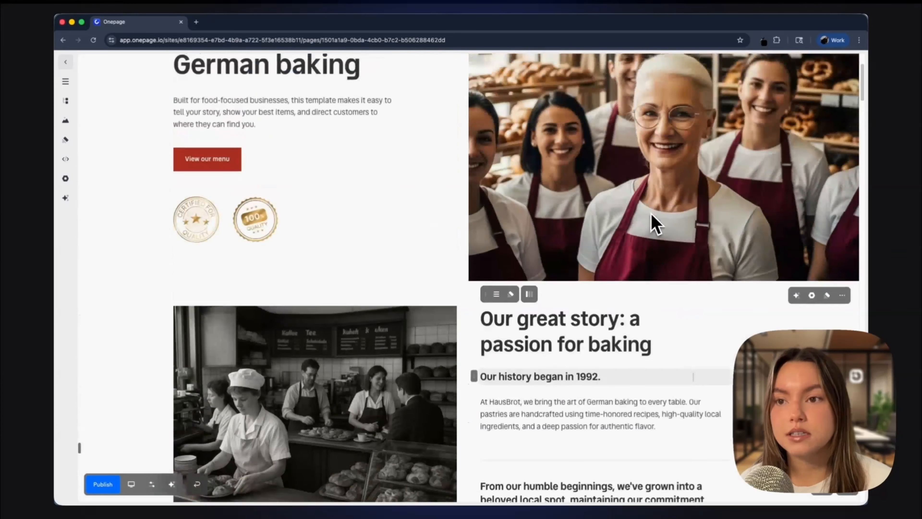
scroll(657, 222, down, 20)
scroll(657, 224, down, 15)
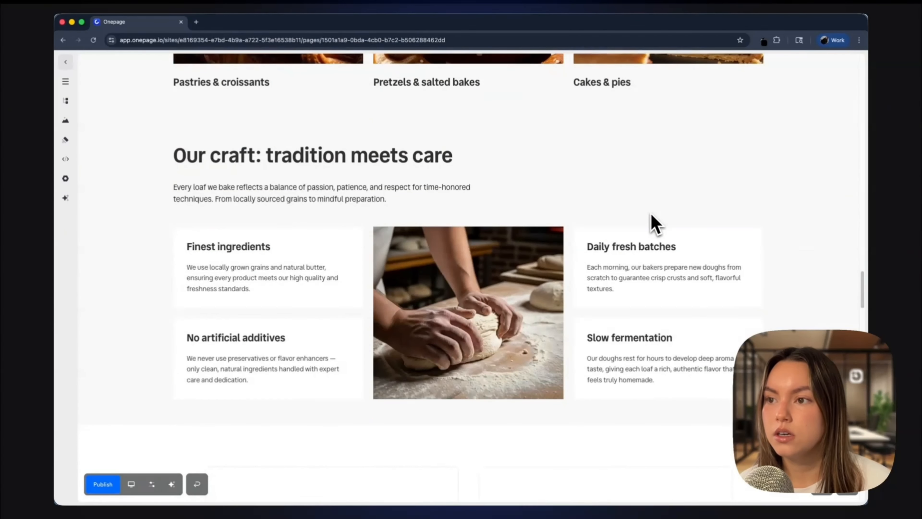
scroll(651, 214, down, 1)
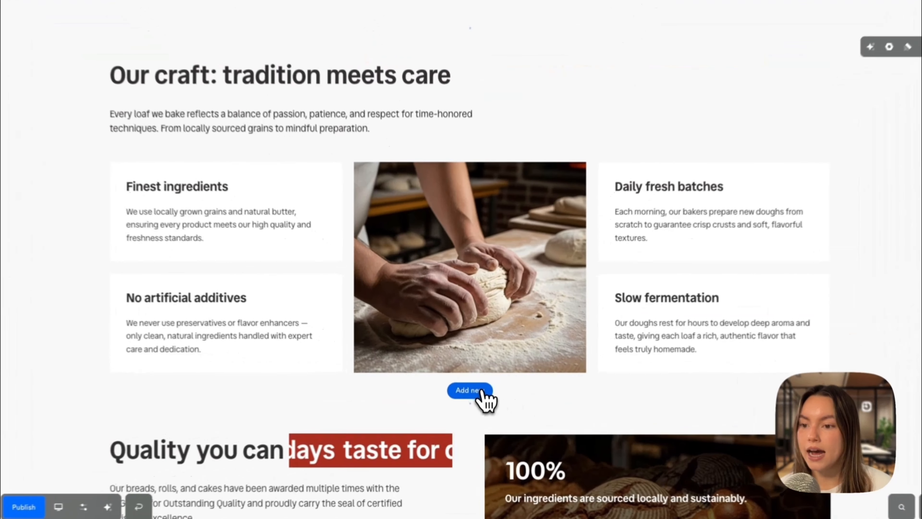
click(477, 387)
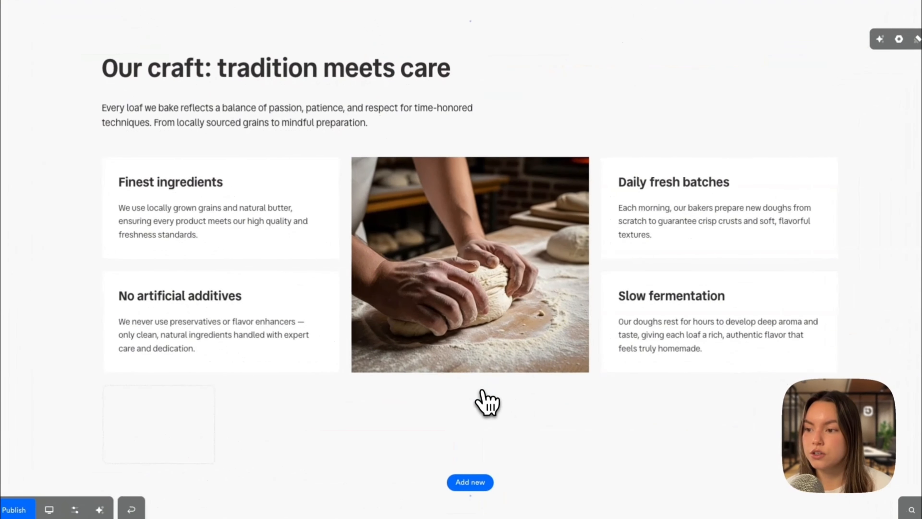
mouse_move(156, 417)
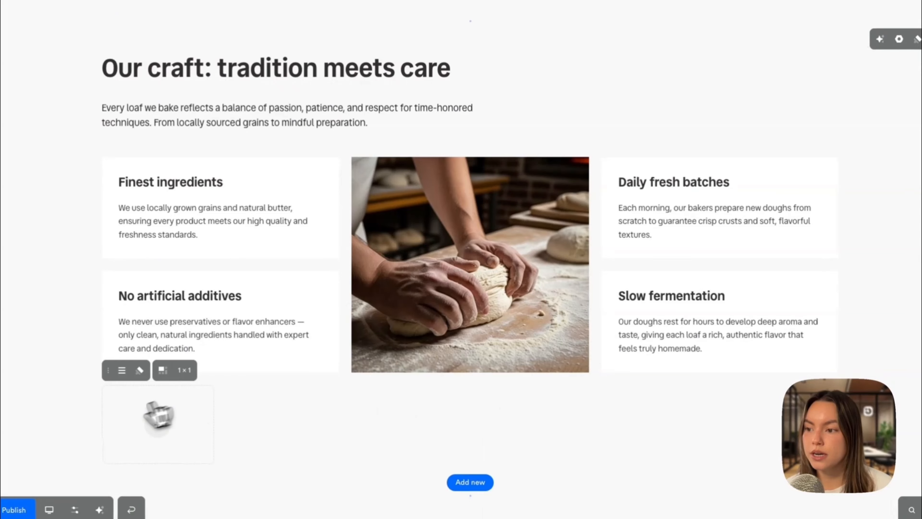
click(182, 381)
click(187, 401)
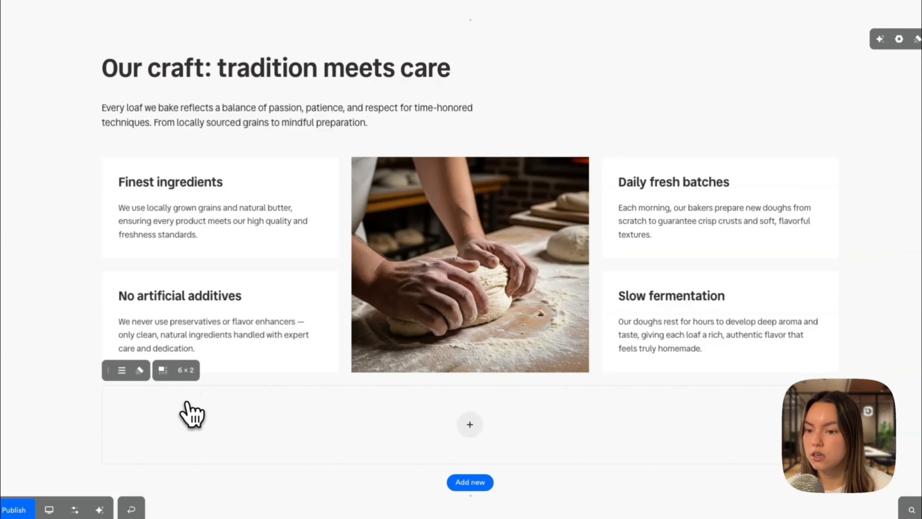
Step: Insert a Long text form element into the new block
click(470, 424)
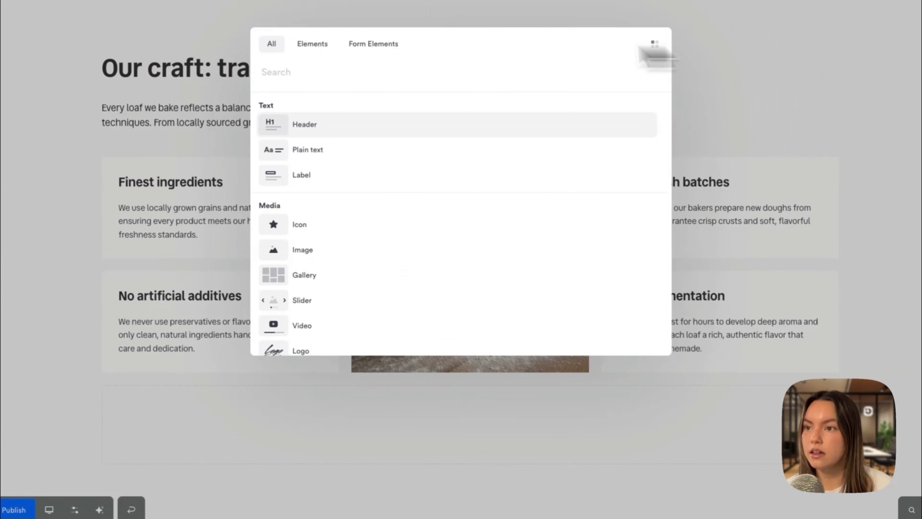
click(390, 46)
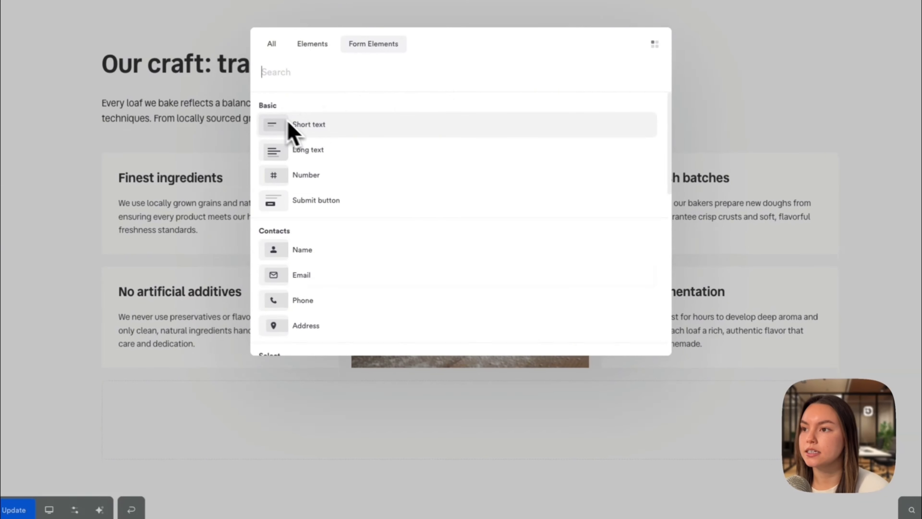
scroll(341, 208, down, 3)
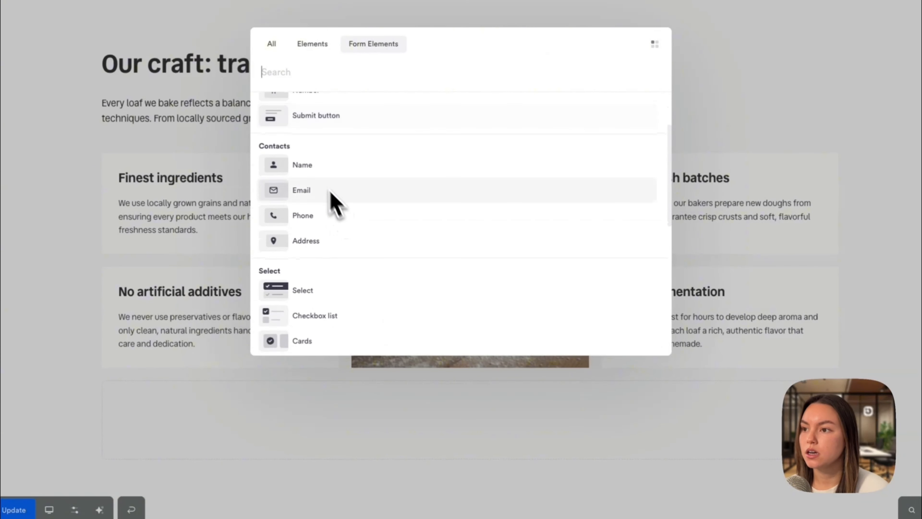
scroll(338, 233, down, 5)
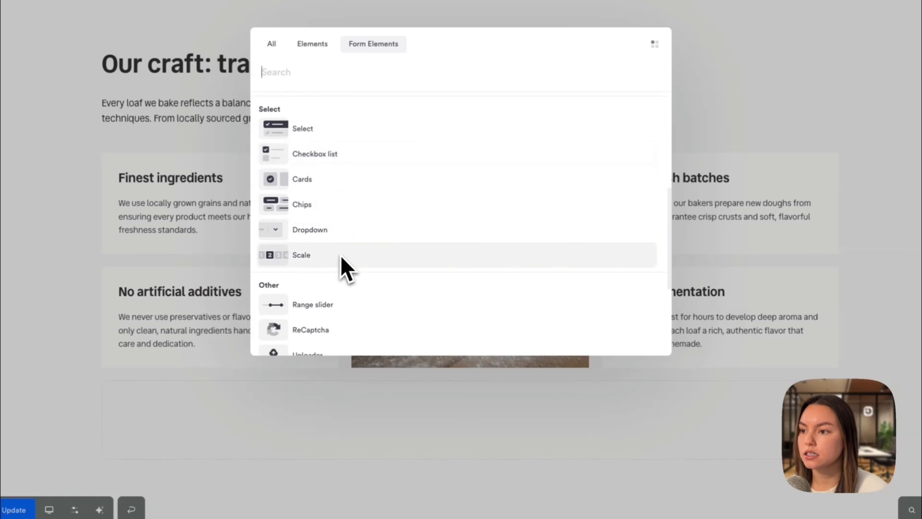
scroll(342, 264, down, 4)
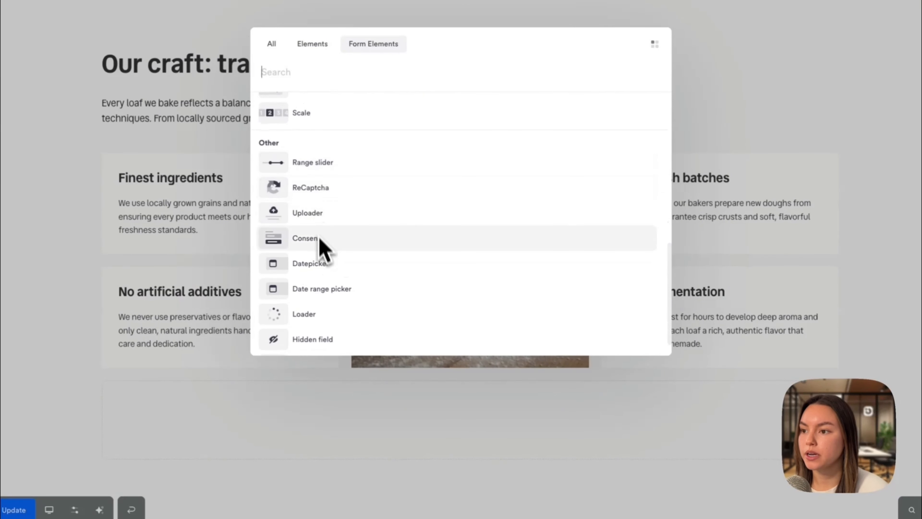
scroll(342, 278, up, 10)
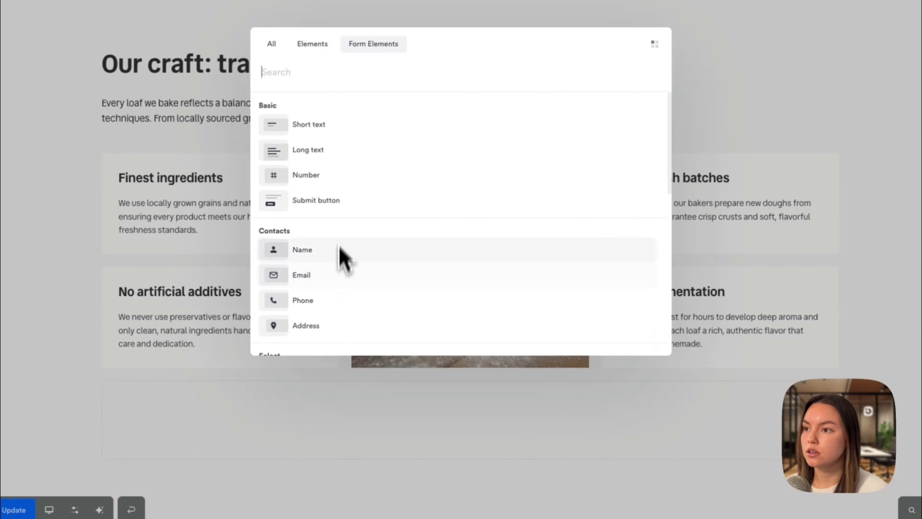
click(343, 155)
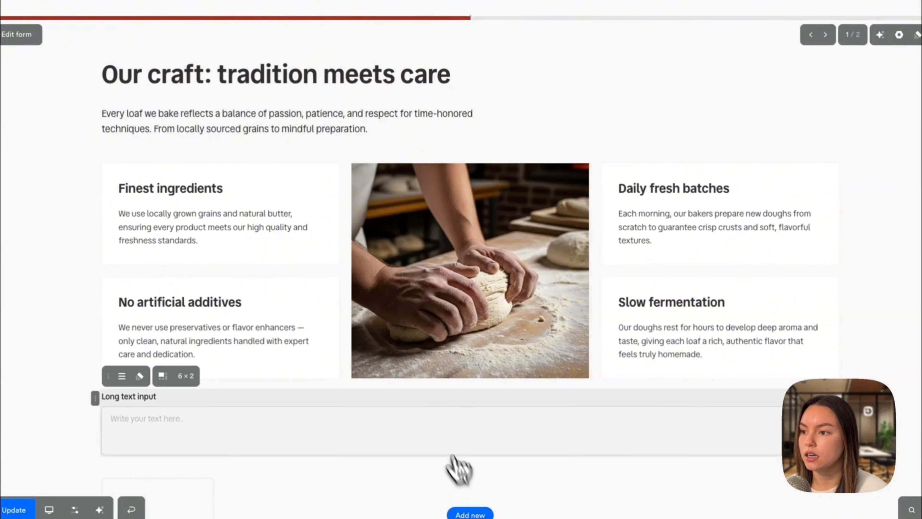
Step: Add another block below and insert a Name form element into it
click(471, 487)
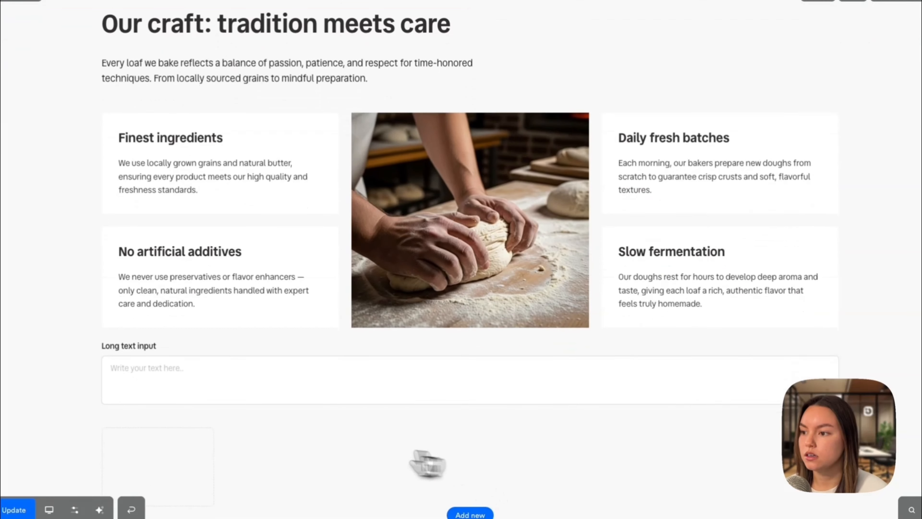
click(157, 468)
click(354, 239)
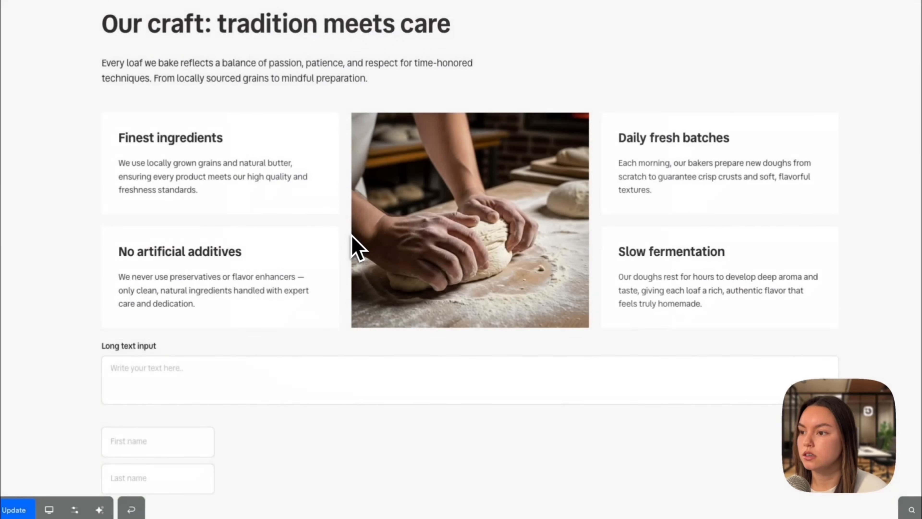
Step: Add an Email form element in the block beside the name fields
scroll(350, 376, down, 3)
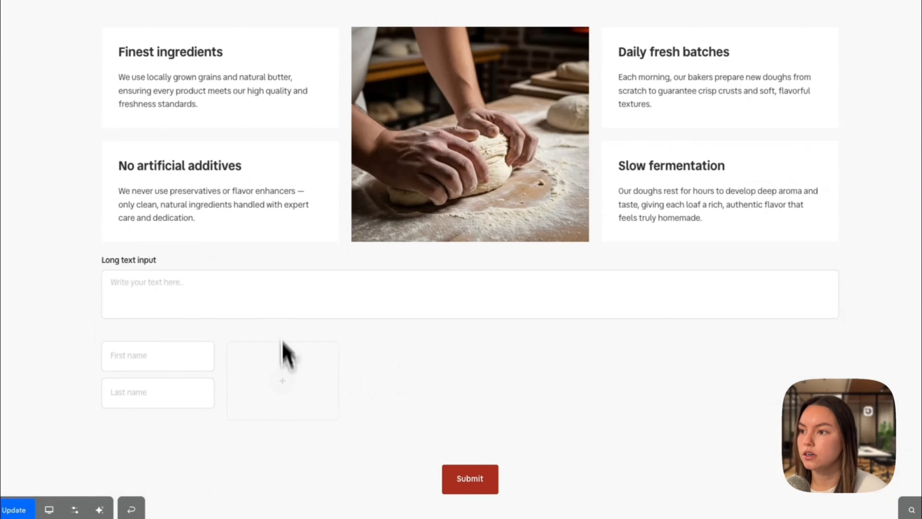
click(282, 351)
click(351, 281)
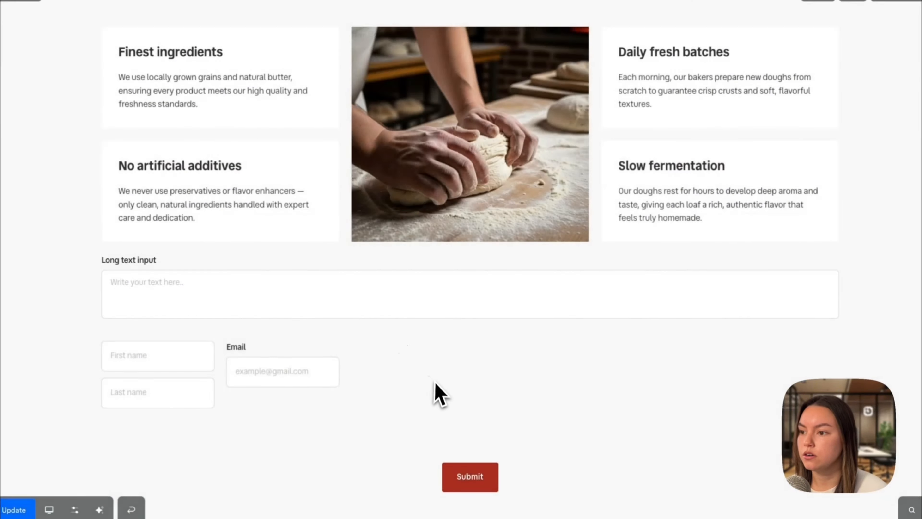
Step: Add a ReCaptcha form element next to the Email field
click(413, 380)
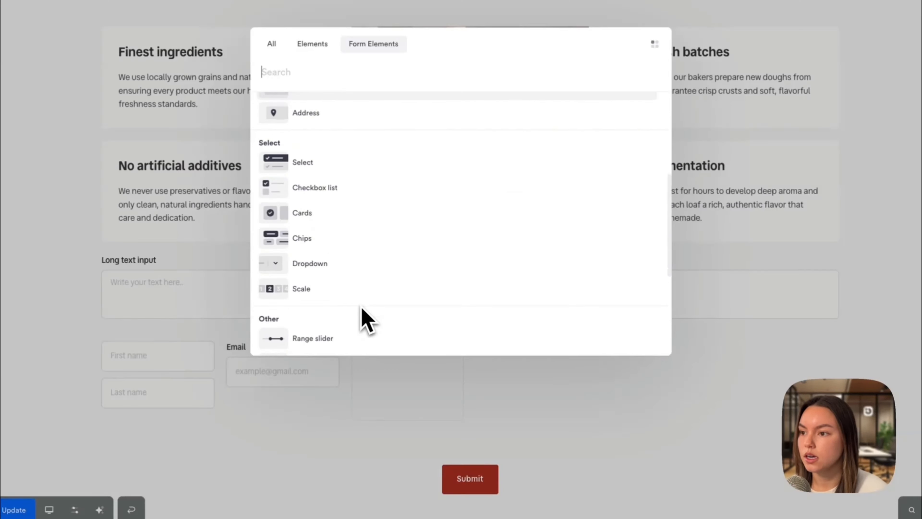
scroll(352, 245, down, 3)
click(338, 288)
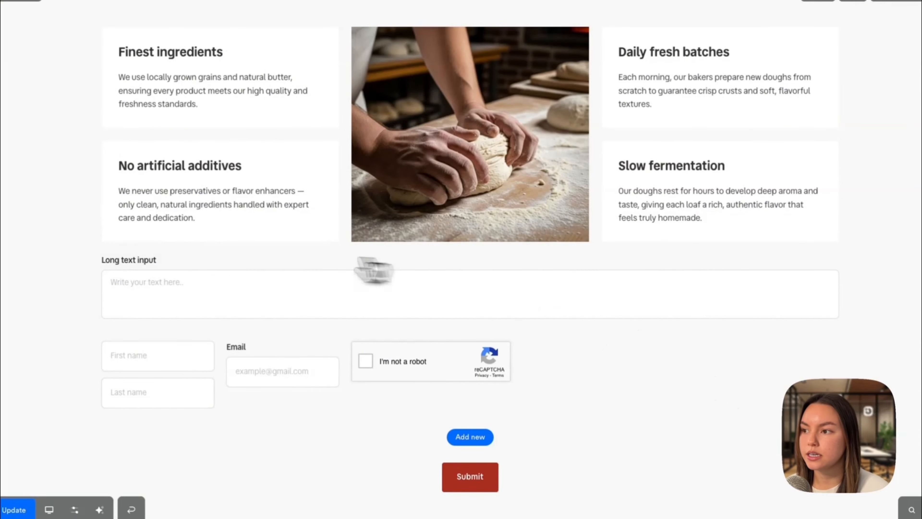
Step: Delete the 'No artificial additives' card from the craft section
scroll(654, 422, up, 3)
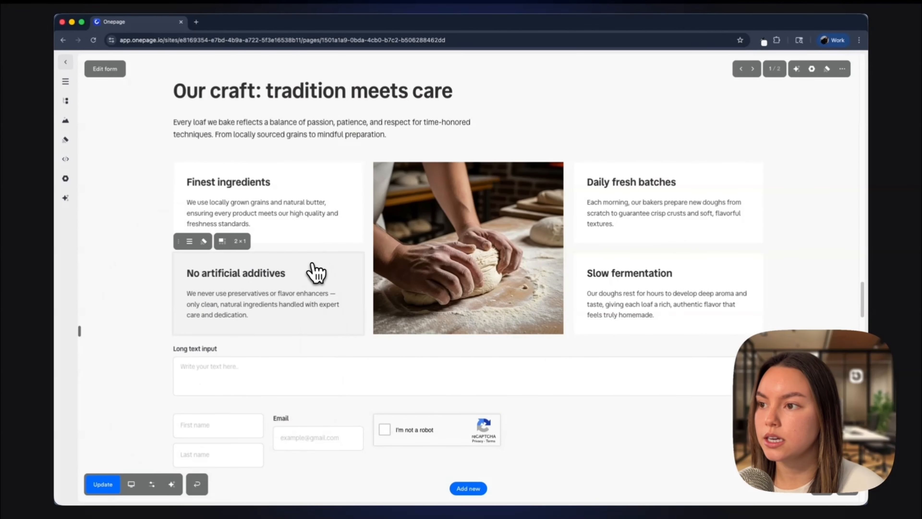
click(180, 244)
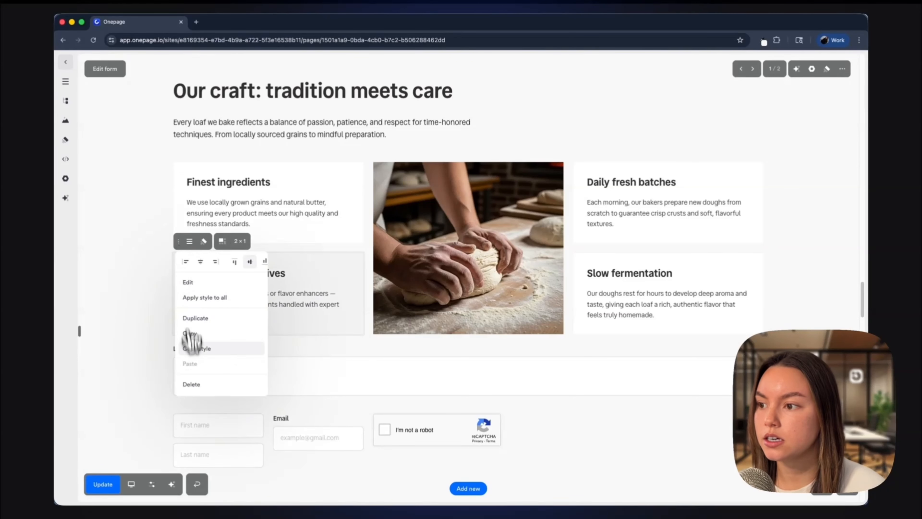
click(192, 385)
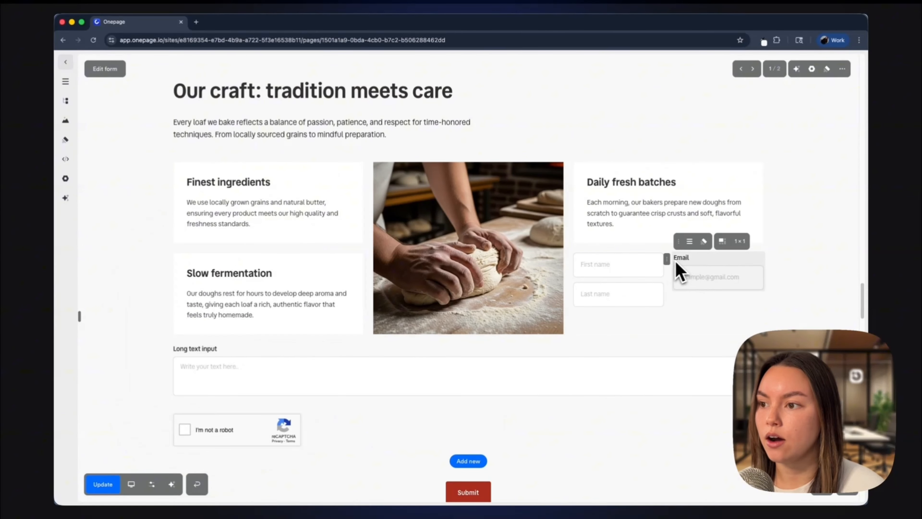
Step: Rearrange the craft section by moving the name fields, Email field and 'Daily fresh batches' card
drag(572, 269, 175, 422)
drag(563, 342, 325, 424)
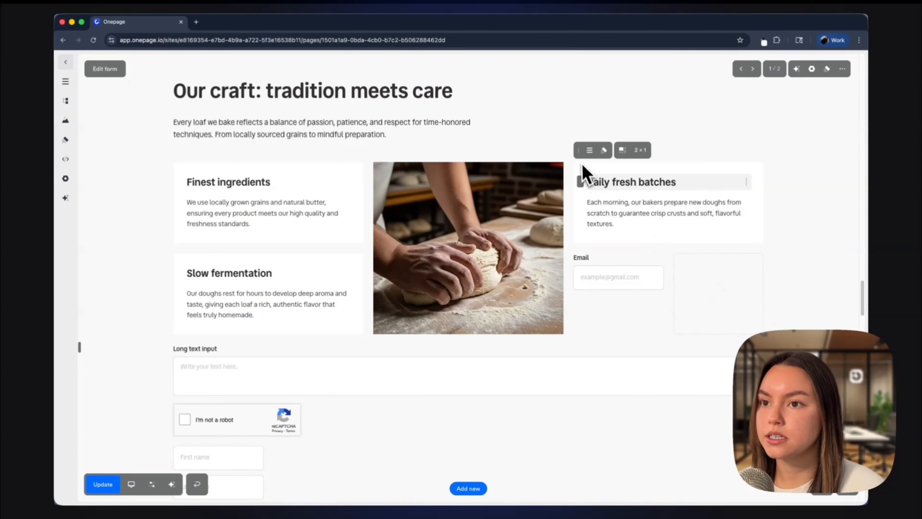
drag(584, 153, 566, 278)
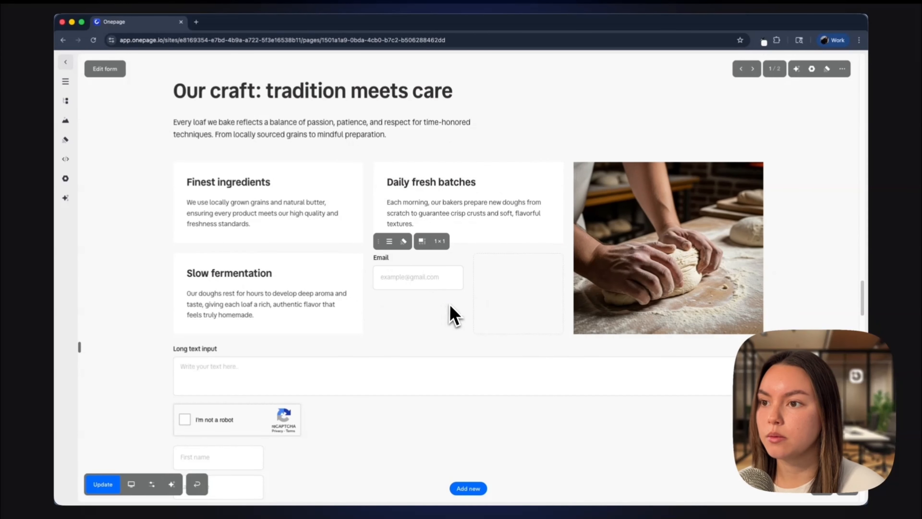
Step: Publish the site
scroll(449, 304, down, 1)
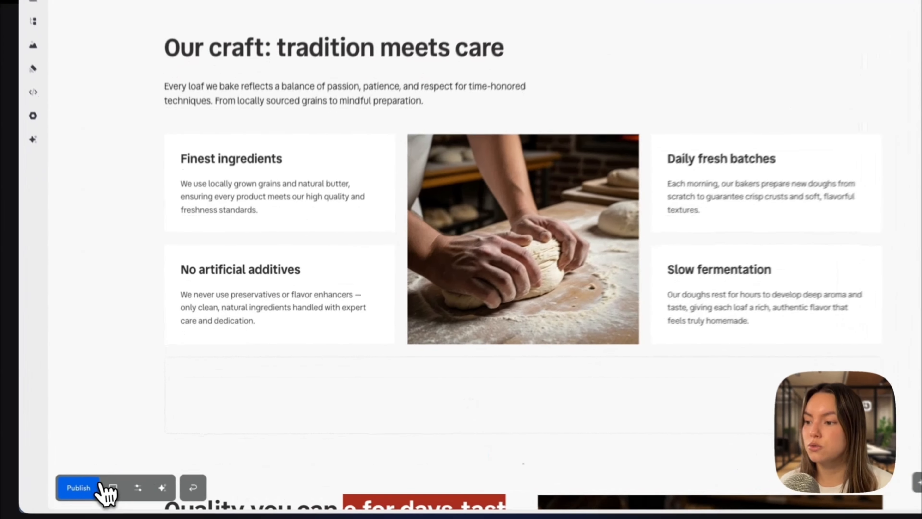
click(90, 489)
click(91, 489)
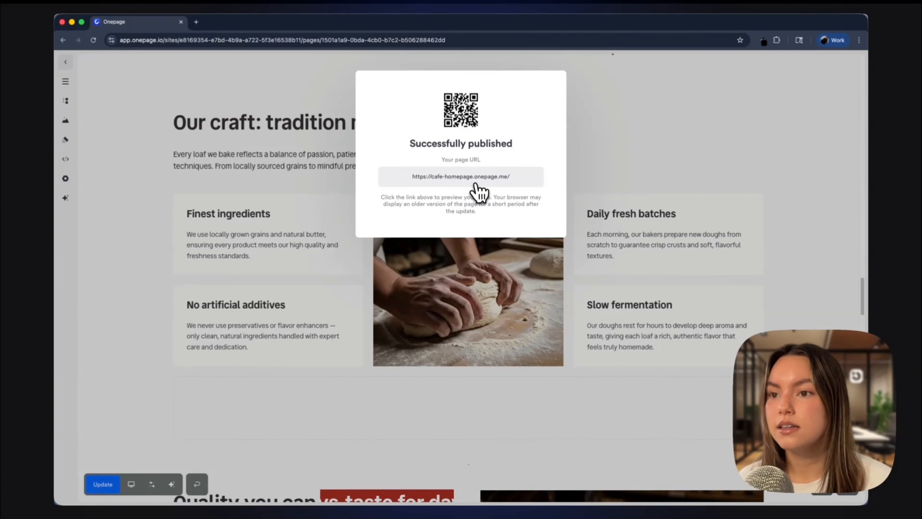
Step: Open the published page URL and scroll through the live site to the newsletter signup form
click(475, 177)
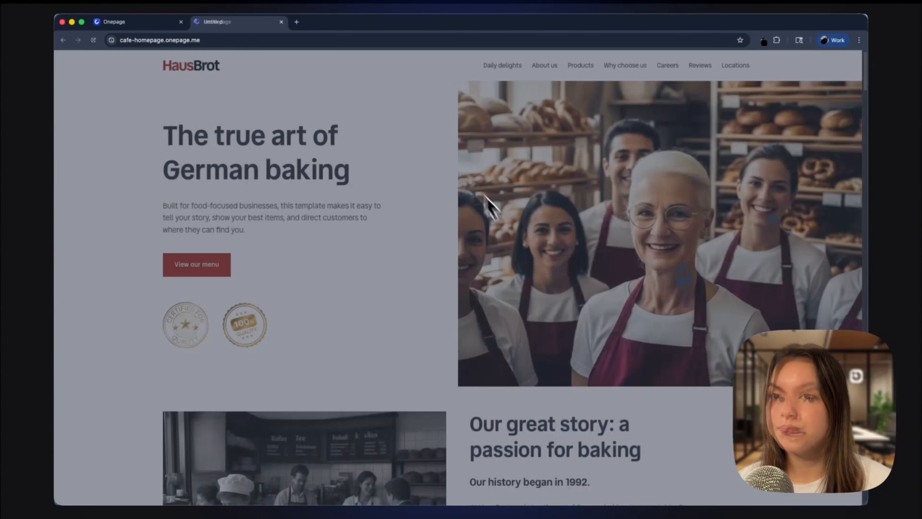
scroll(539, 268, down, 3)
scroll(541, 268, down, 8)
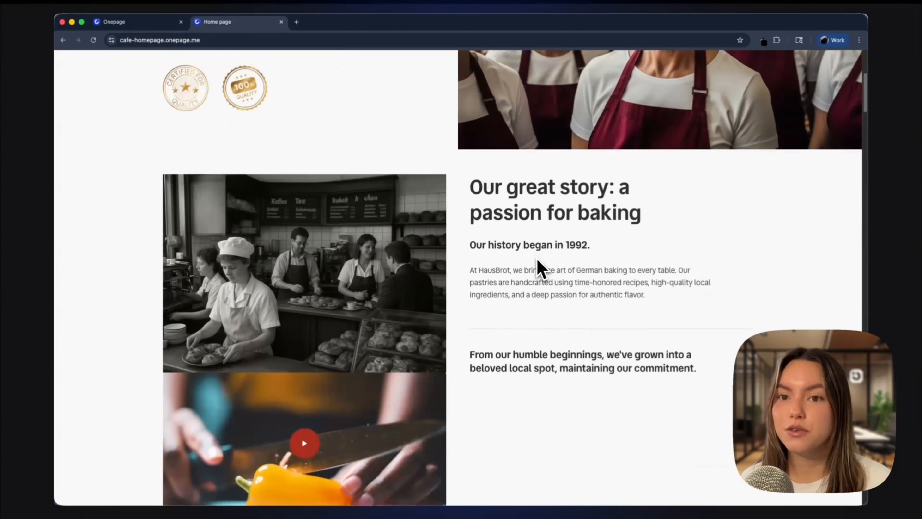
scroll(541, 269, down, 13)
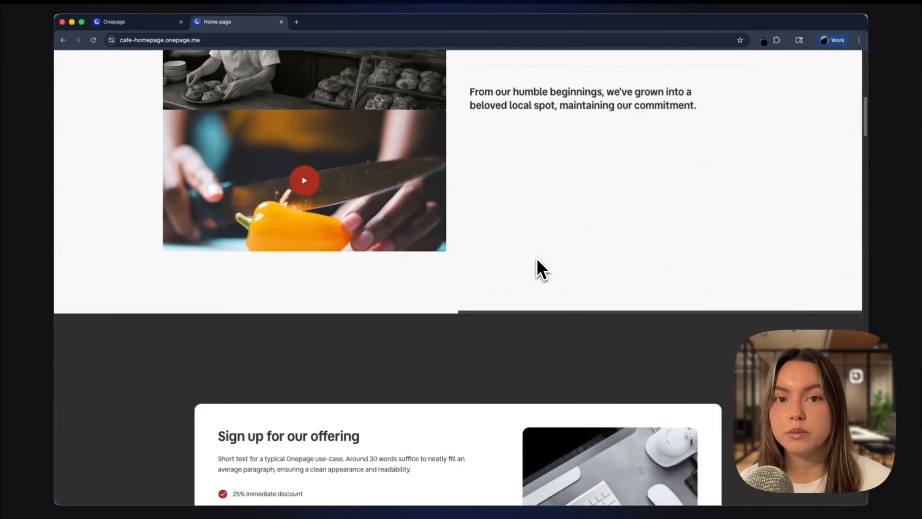
scroll(540, 268, up, 4)
Step: Submit the newsletter signup form with a test e-mail address, agreeing to the Terms and Conditions
click(298, 384)
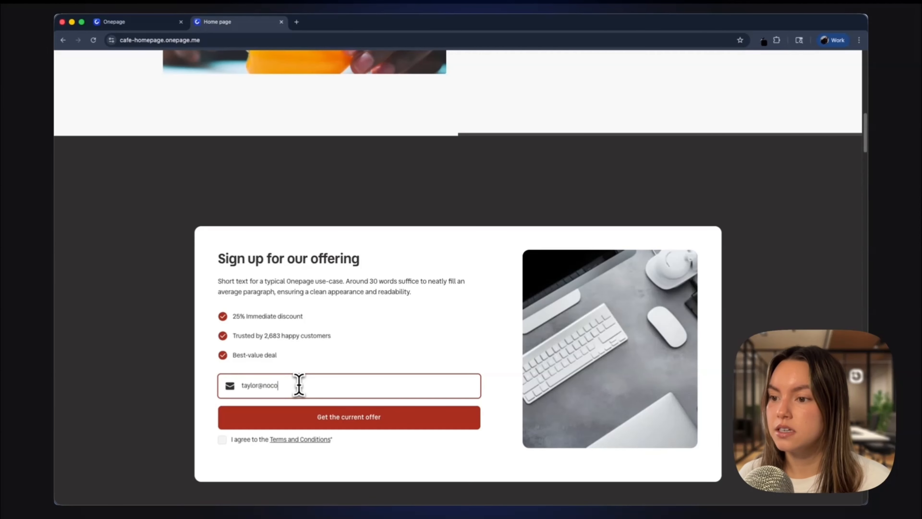
click(222, 440)
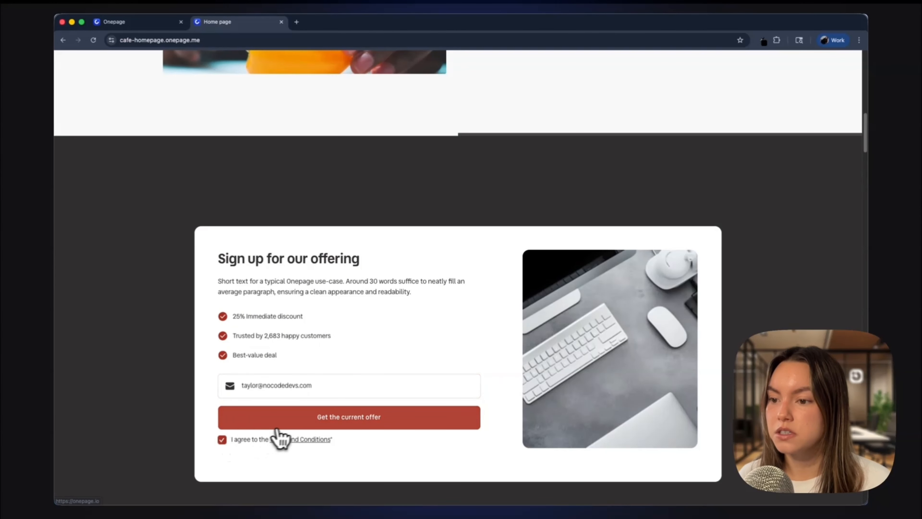
click(287, 425)
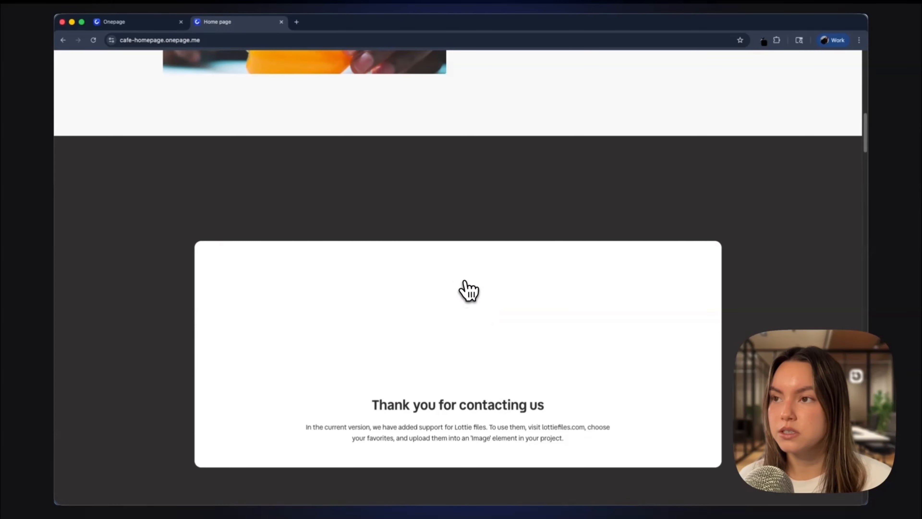
Step: Return to the editor, close the publish dialog and open the project's CRM
click(164, 27)
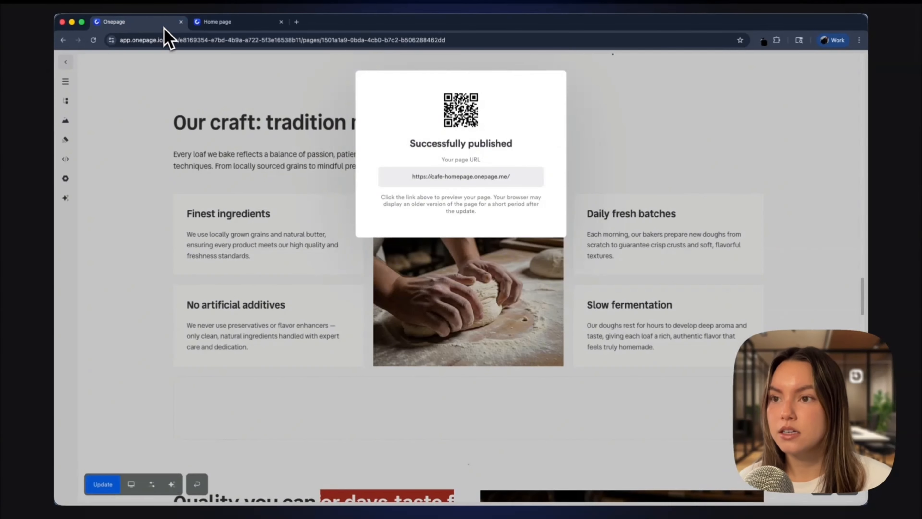
click(113, 128)
click(66, 62)
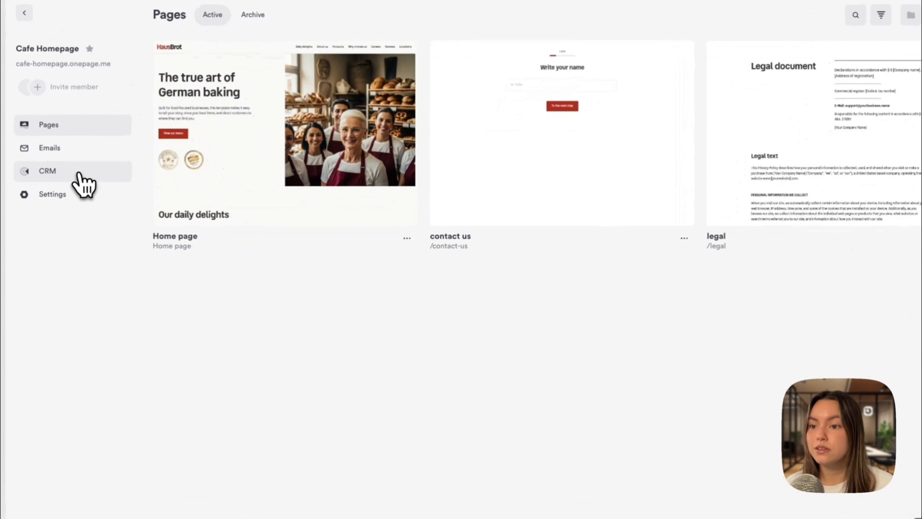
click(145, 198)
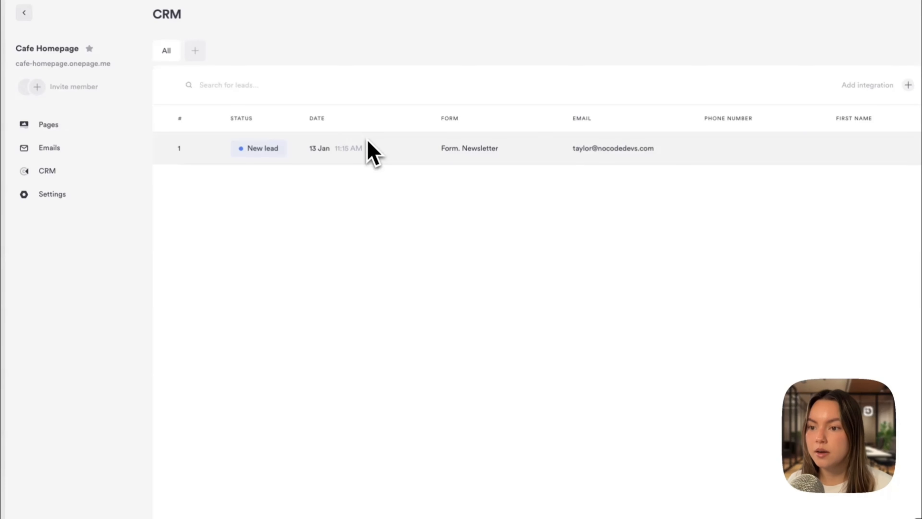
Step: Change the newsletter lead's status to In progress
scroll(457, 177, right, 2)
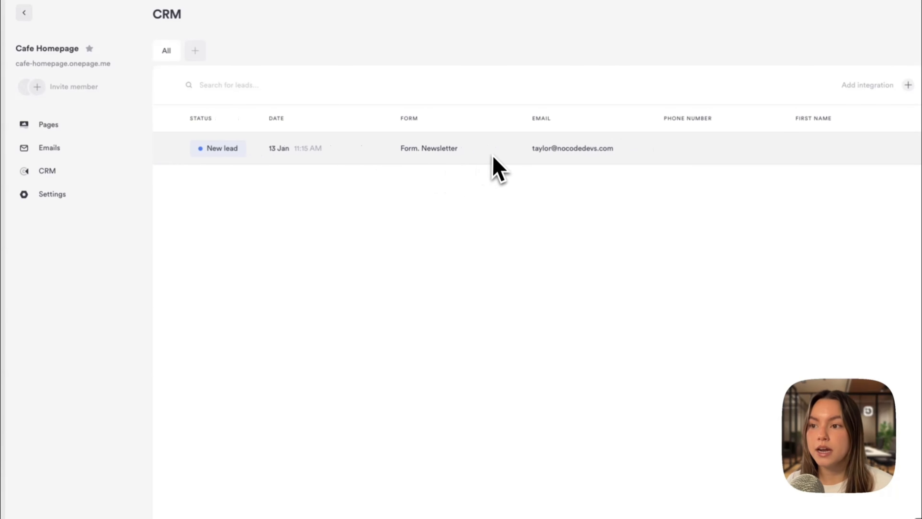
scroll(248, 155, left, 2)
click(248, 152)
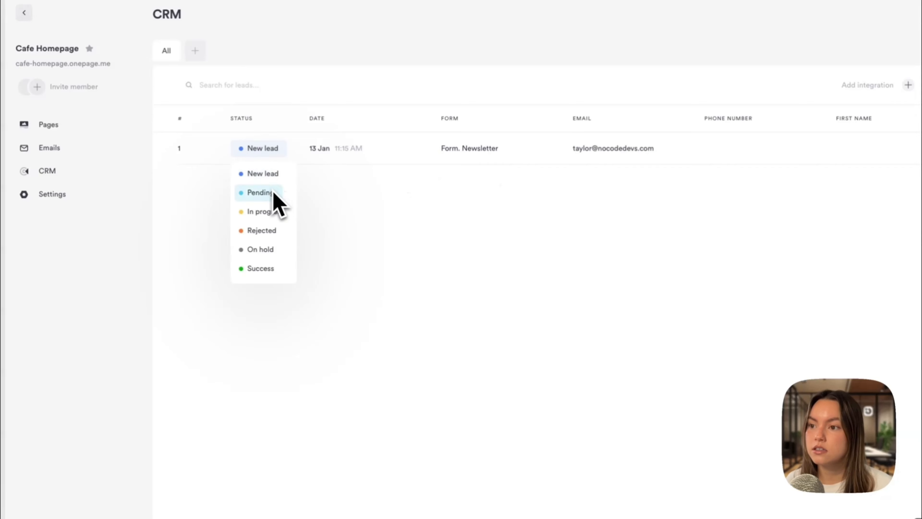
click(267, 212)
click(264, 155)
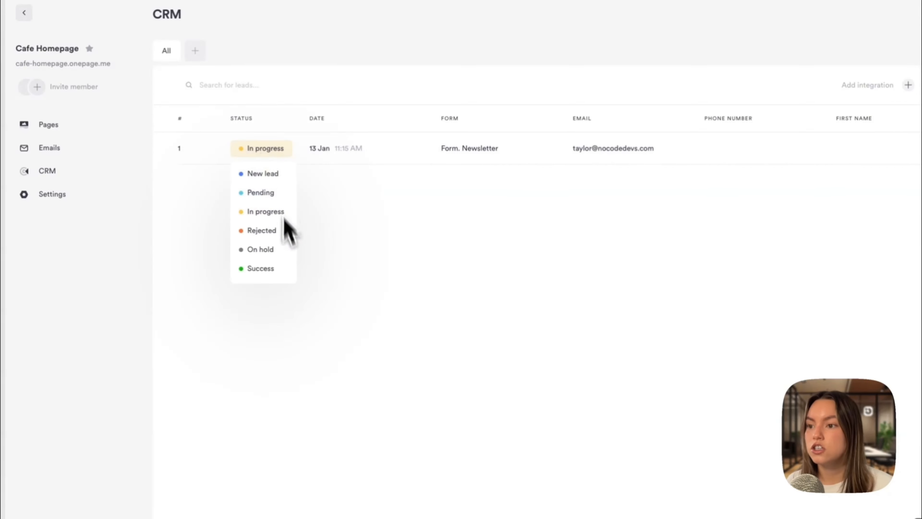